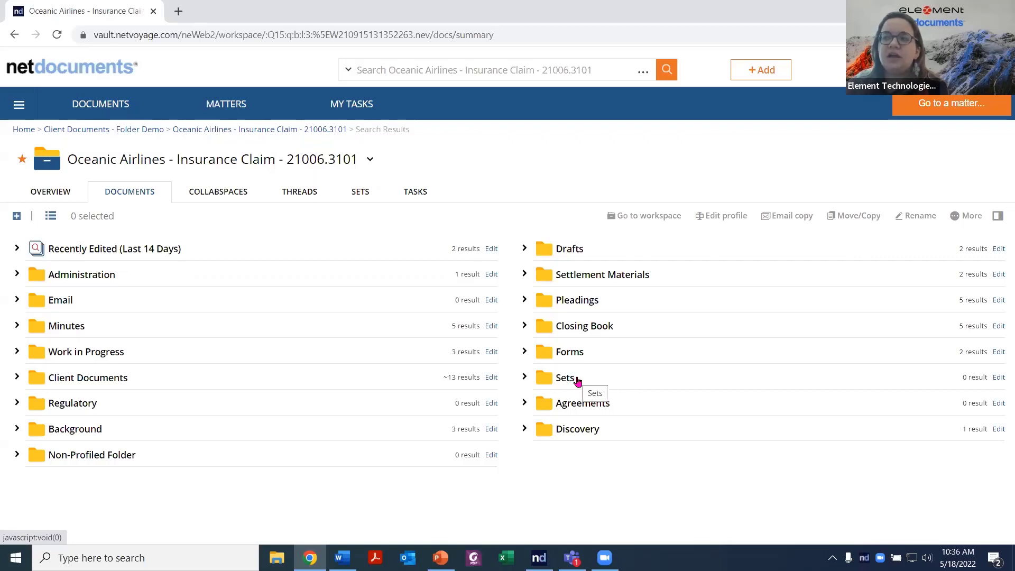
# Step: Create a new set named "Trial Binder - Oceanic Airlines" in the Oceanic Airlines insurance claim workspace
pyautogui.click(577, 380)
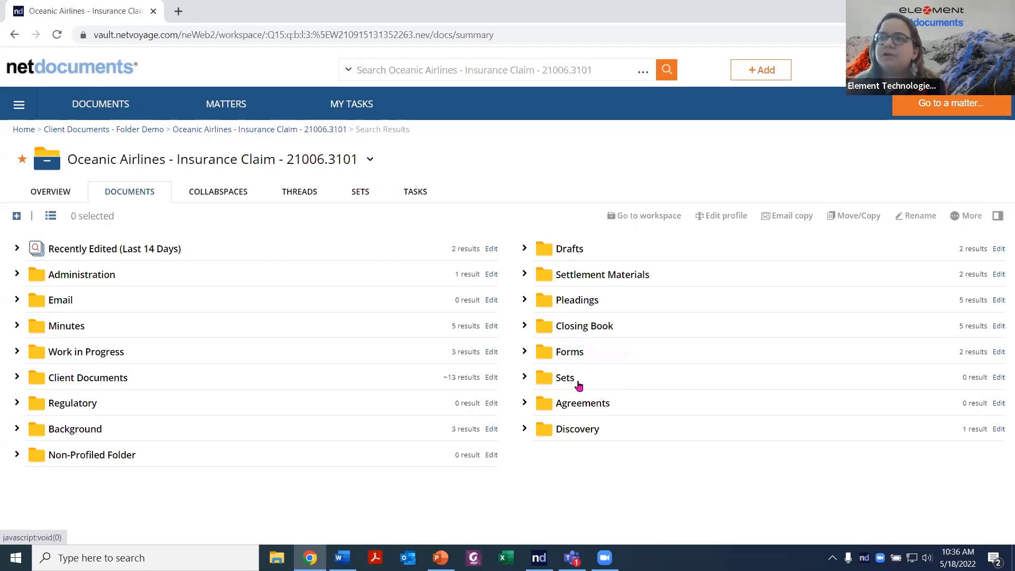
pyautogui.click(364, 197)
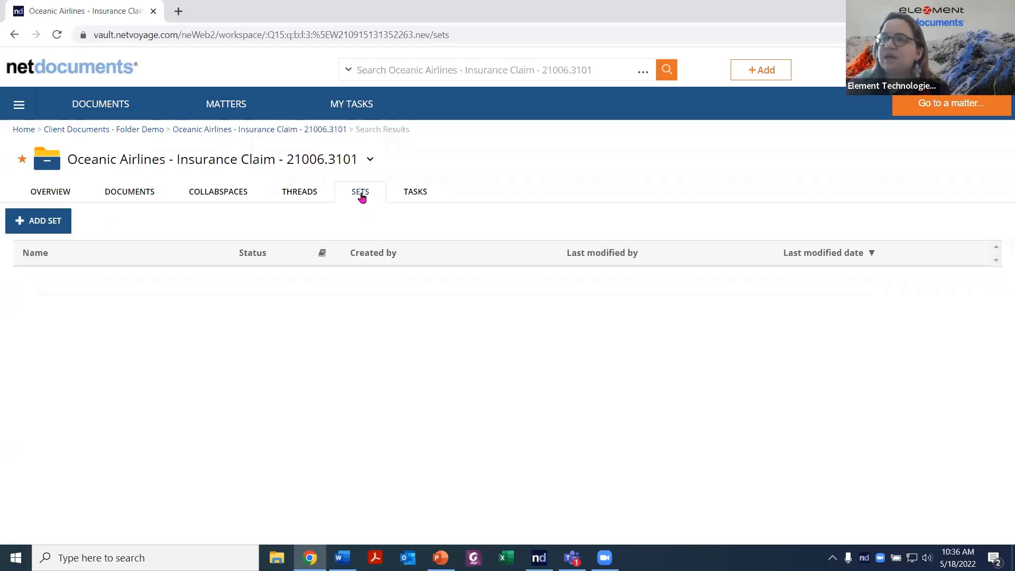
pyautogui.click(46, 224)
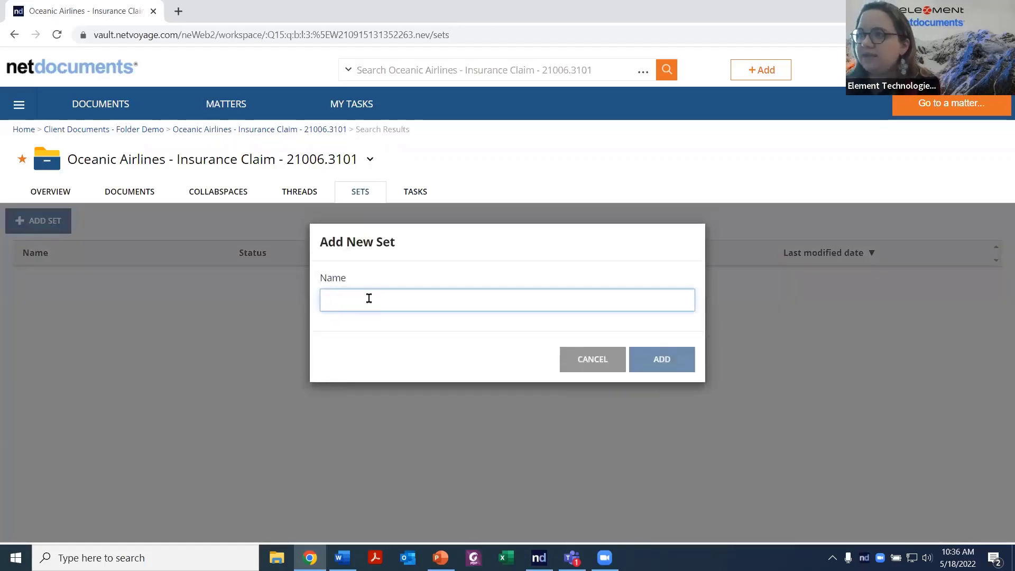
pyautogui.write('Trial ')
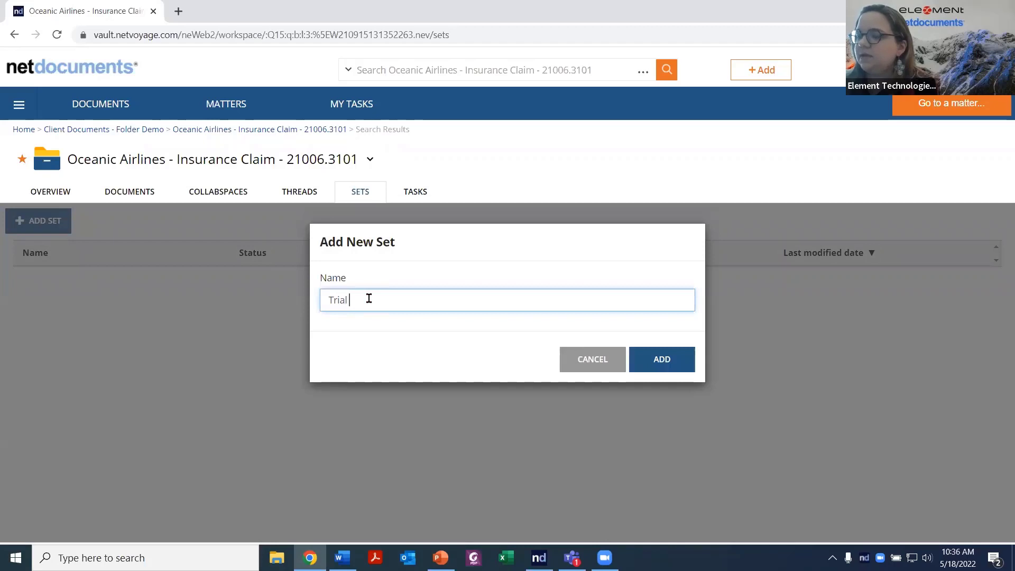
pyautogui.write('Binder - ')
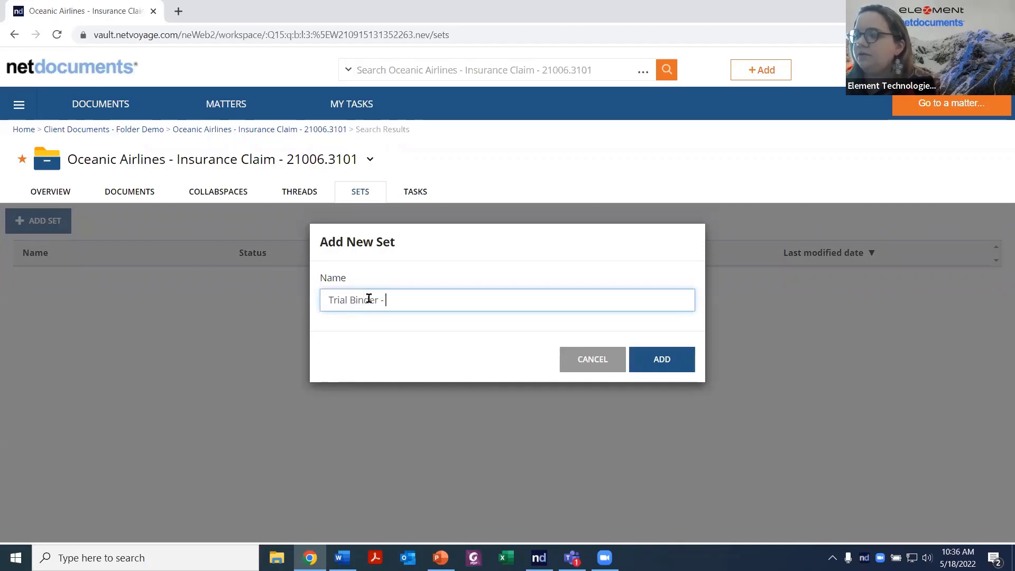
pyautogui.write('Oceanic Air')
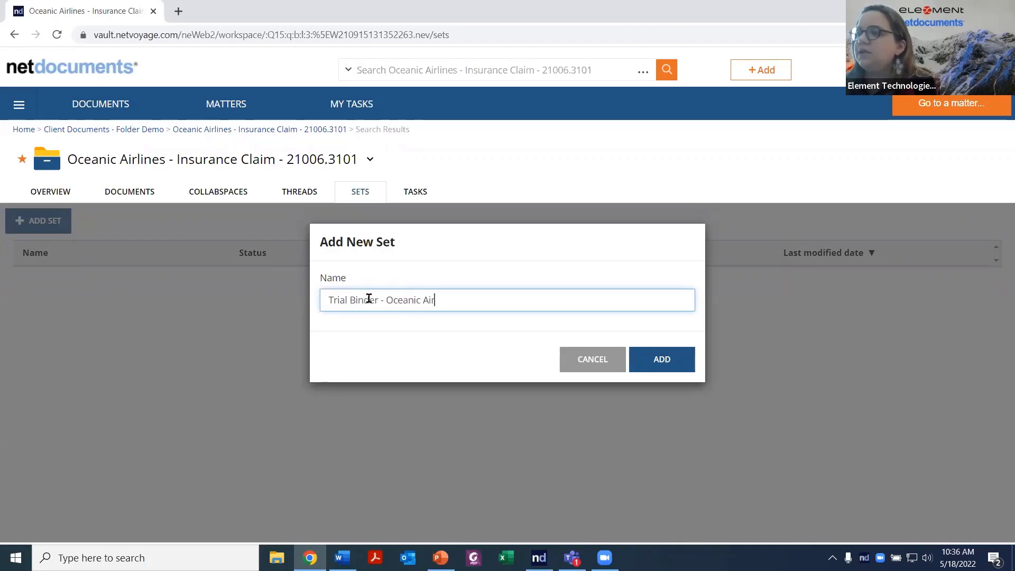
pyautogui.write('lines')
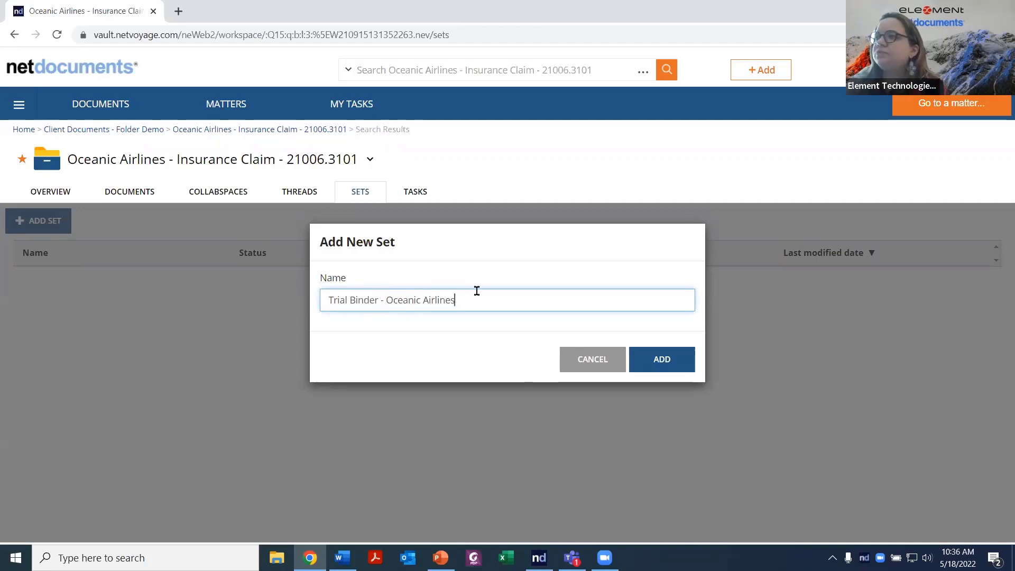
pyautogui.click(682, 363)
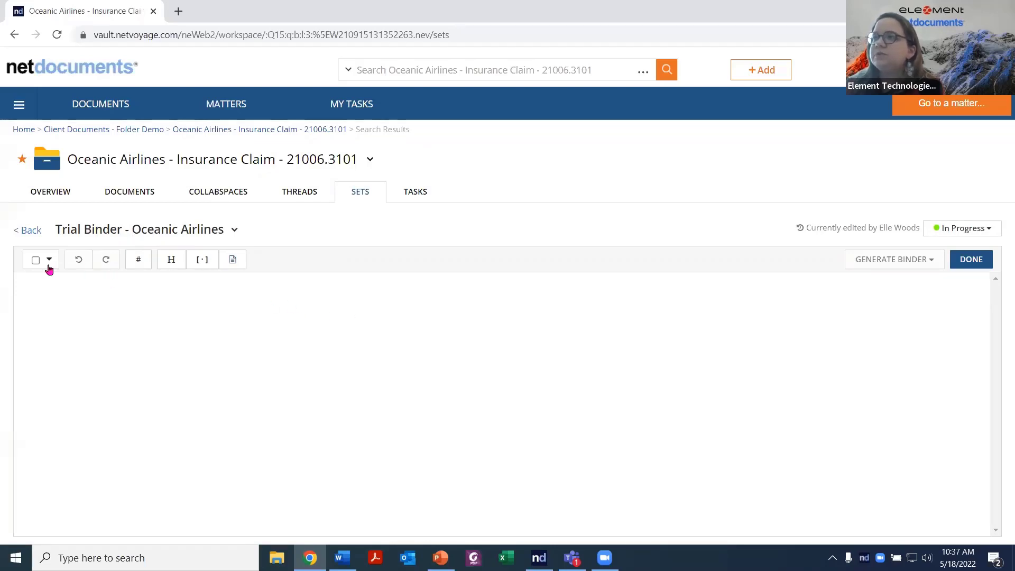
# Step: Review the status options of the trial binder set, then finish editing it and reopen it for editing
pyautogui.click(988, 232)
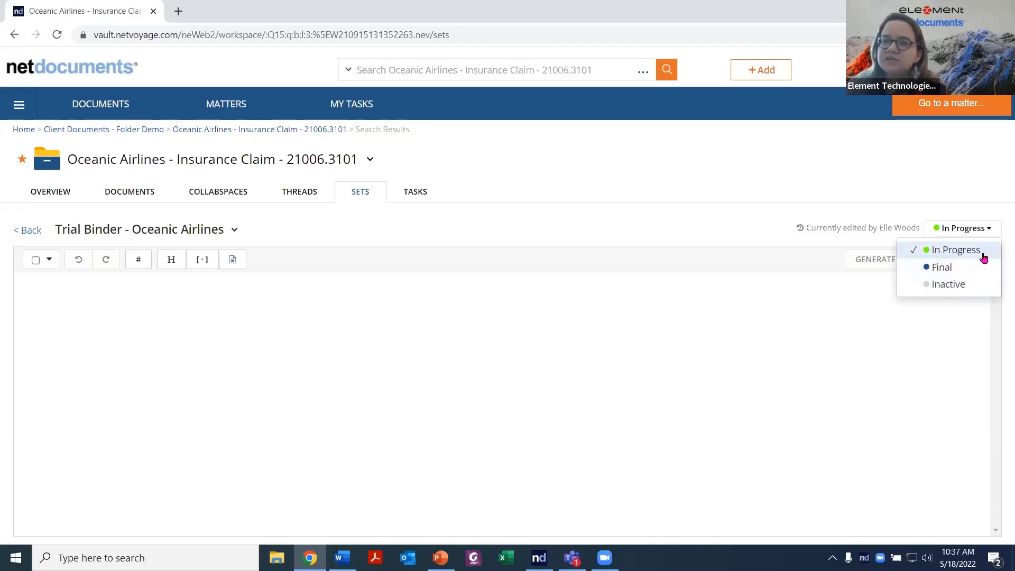
pyautogui.click(942, 328)
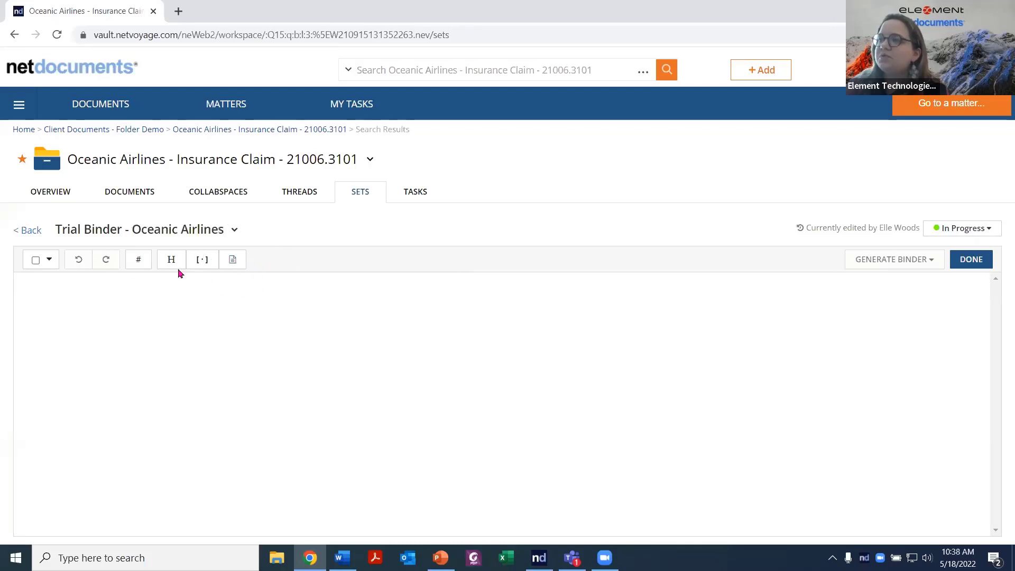
pyautogui.click(967, 267)
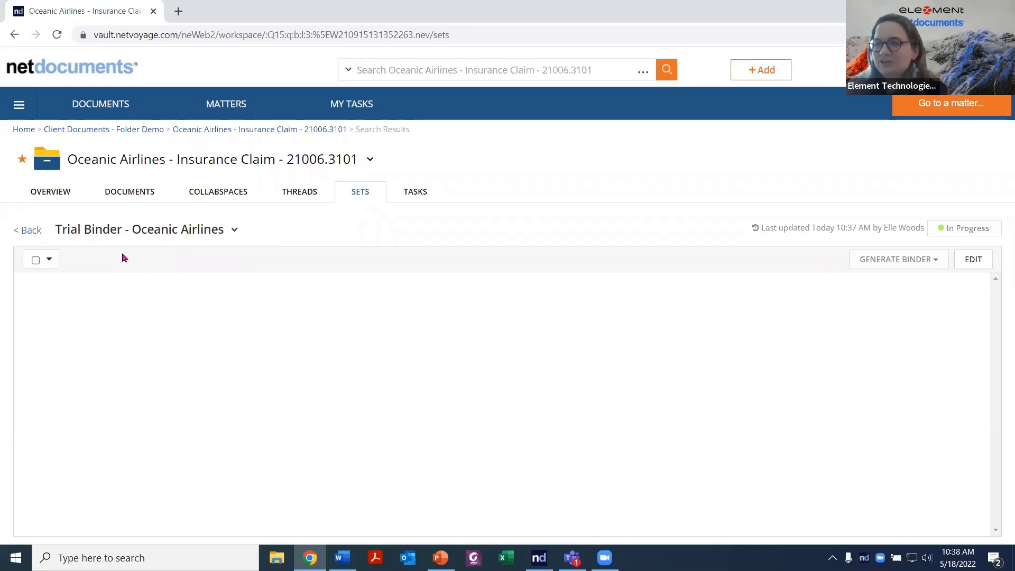
pyautogui.click(973, 270)
pyautogui.click(973, 268)
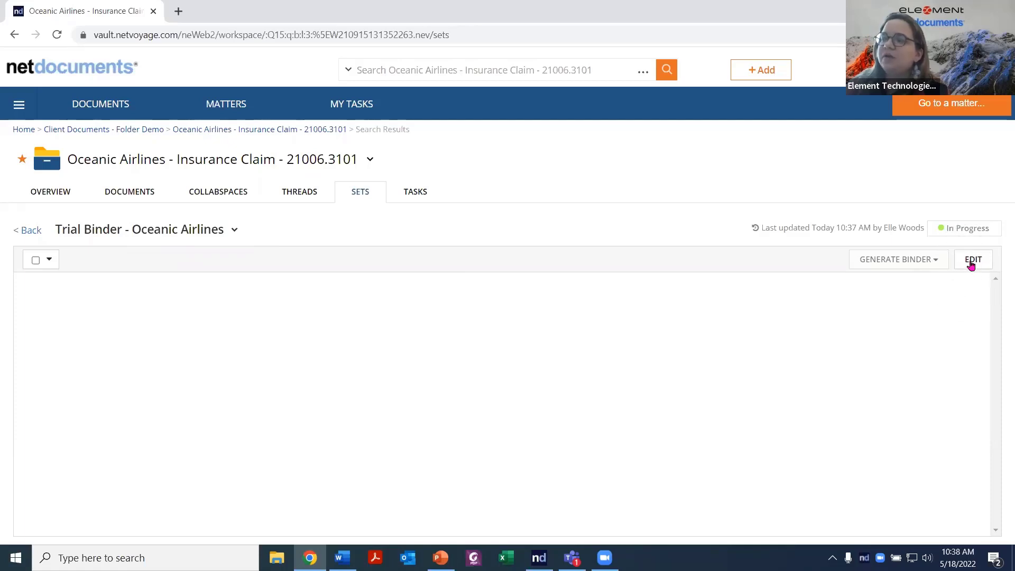
pyautogui.click(972, 265)
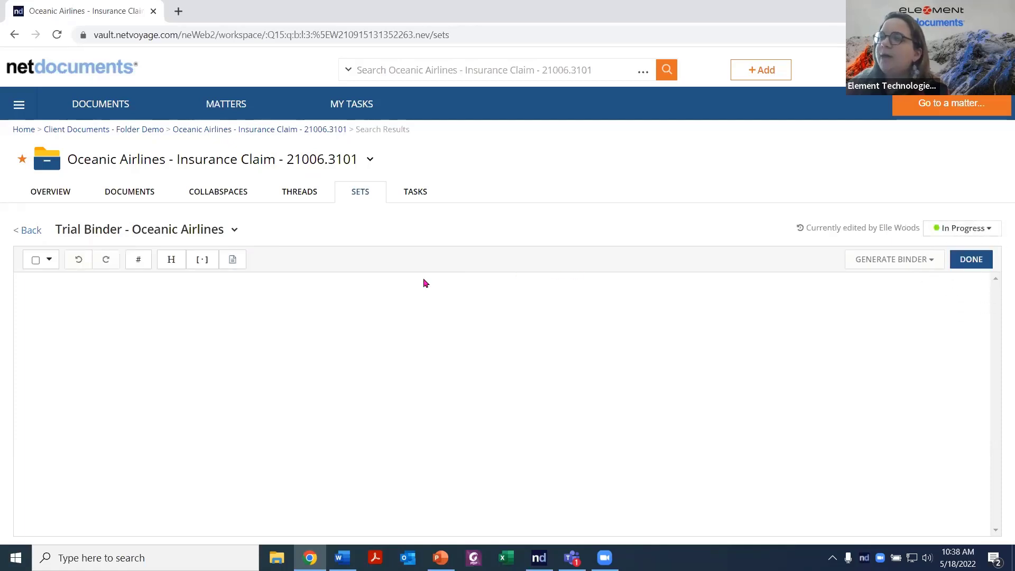
# Step: Start adding documents to the set by selecting them from the workspace, and look through its folders
pyautogui.click(240, 262)
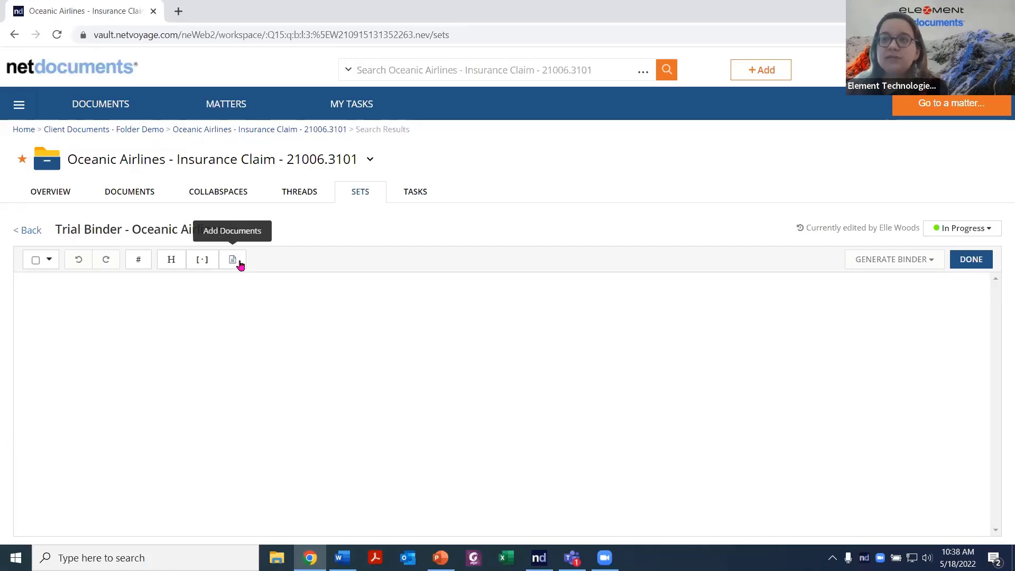
pyautogui.click(239, 262)
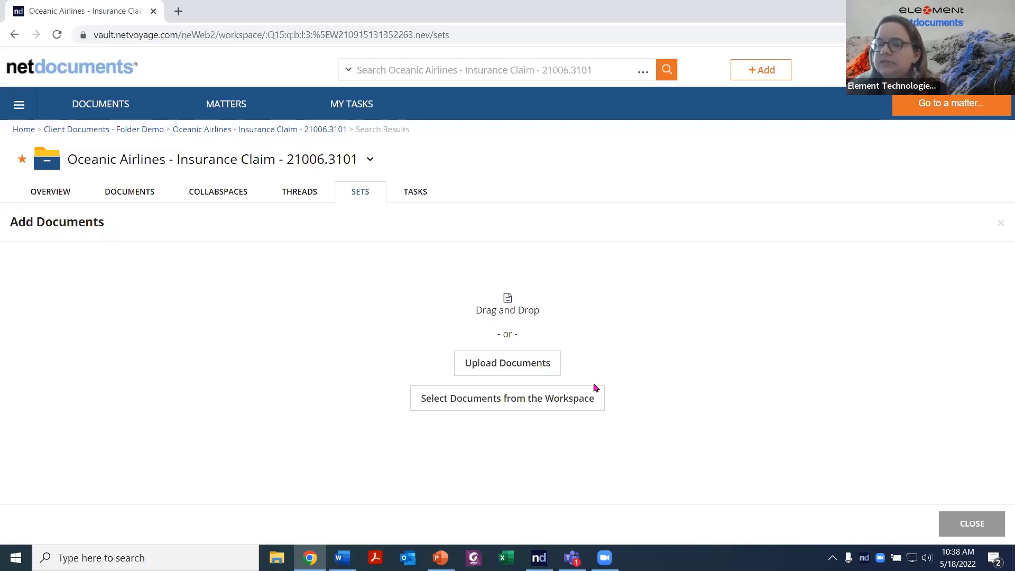
pyautogui.click(534, 408)
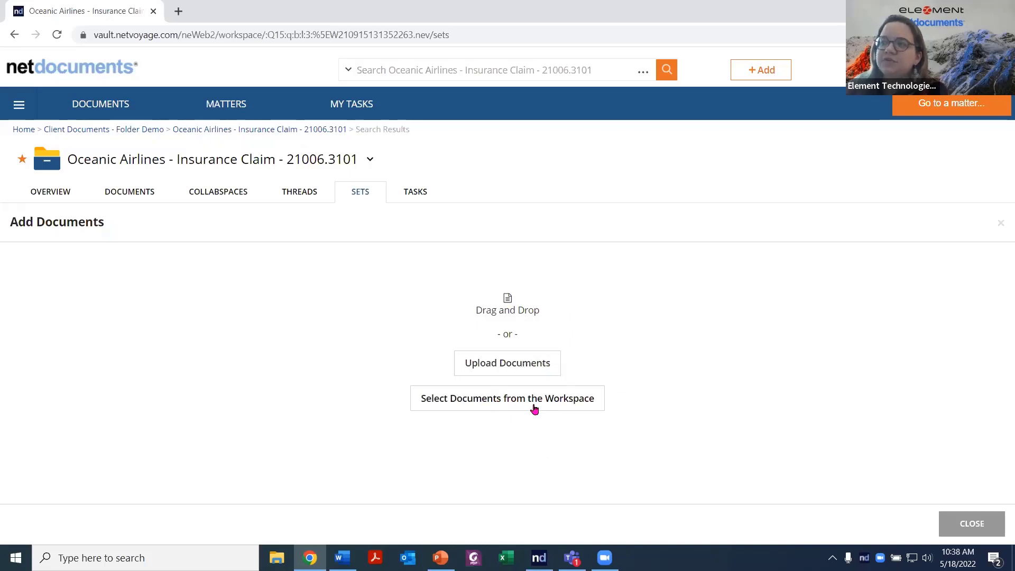
pyautogui.click(495, 404)
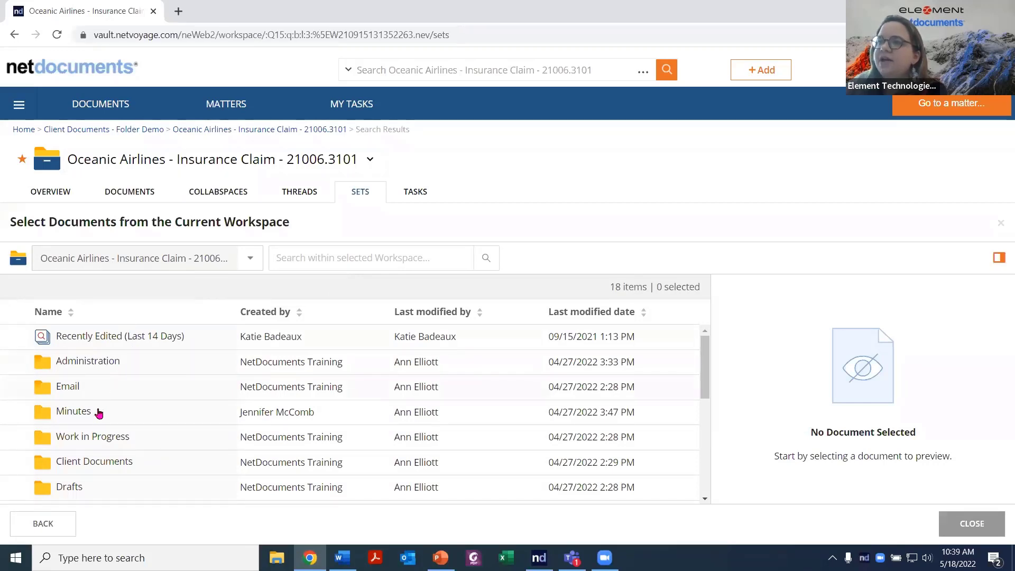
pyautogui.scroll(-5, 98, 488)
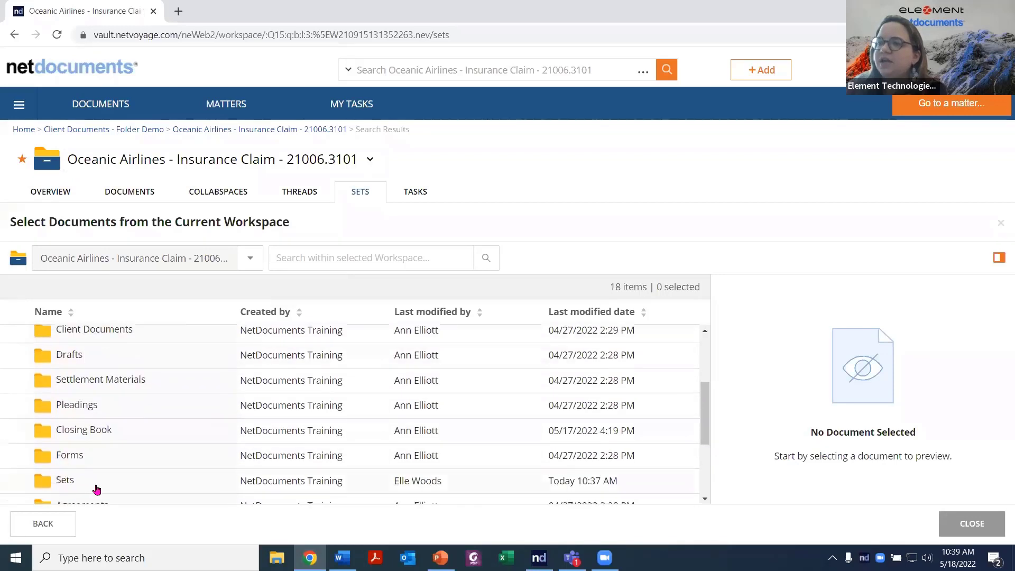
pyautogui.scroll(5, 97, 484)
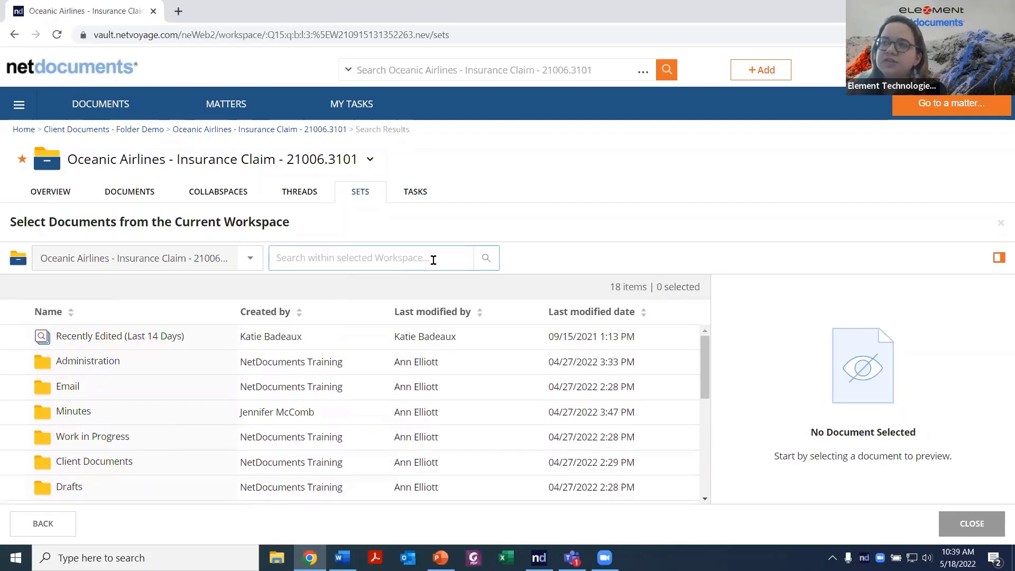
# Step: Search the selected workspace for "interrogatory"
pyautogui.click(434, 260)
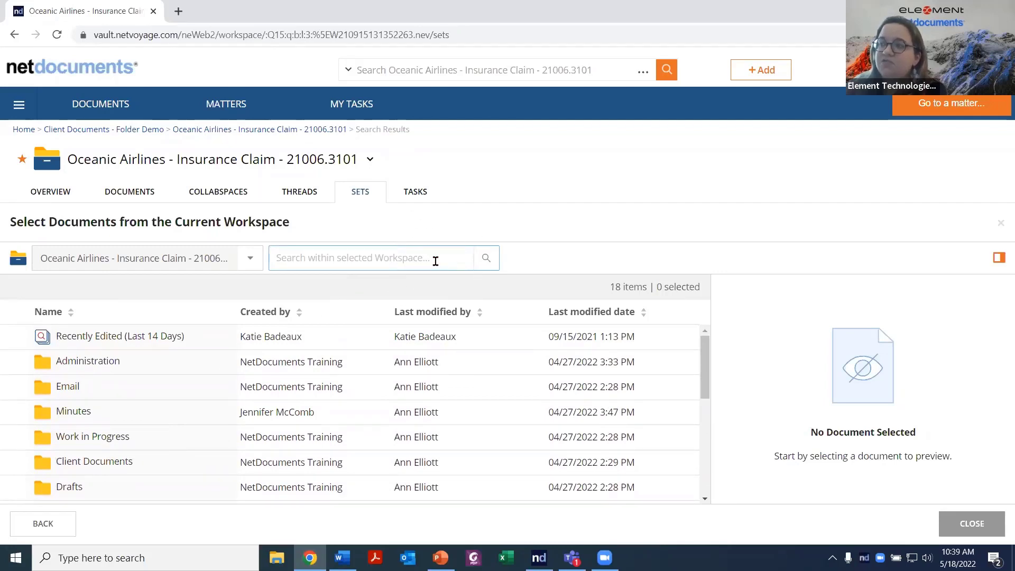
pyautogui.click(437, 260)
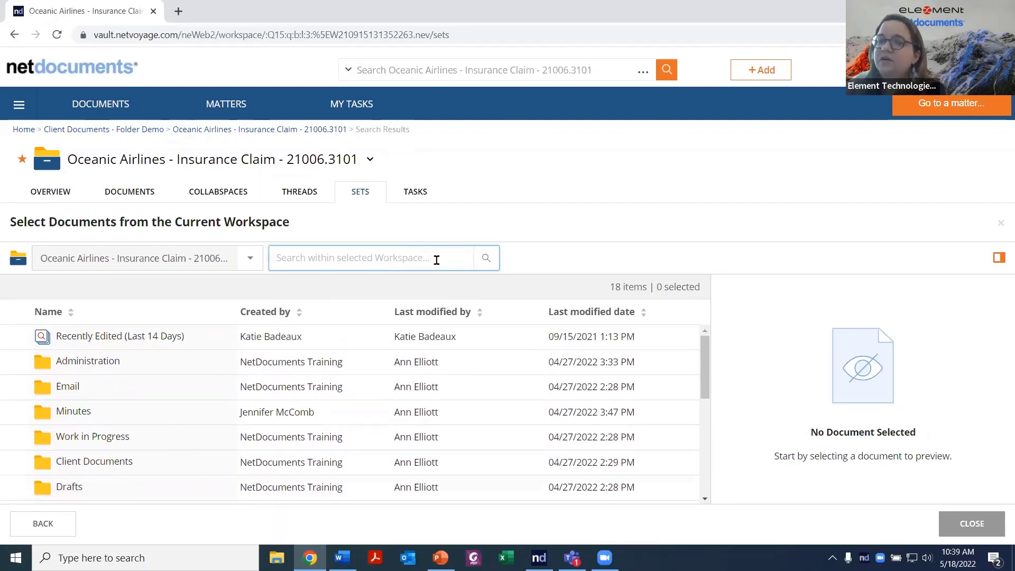
pyautogui.write('int')
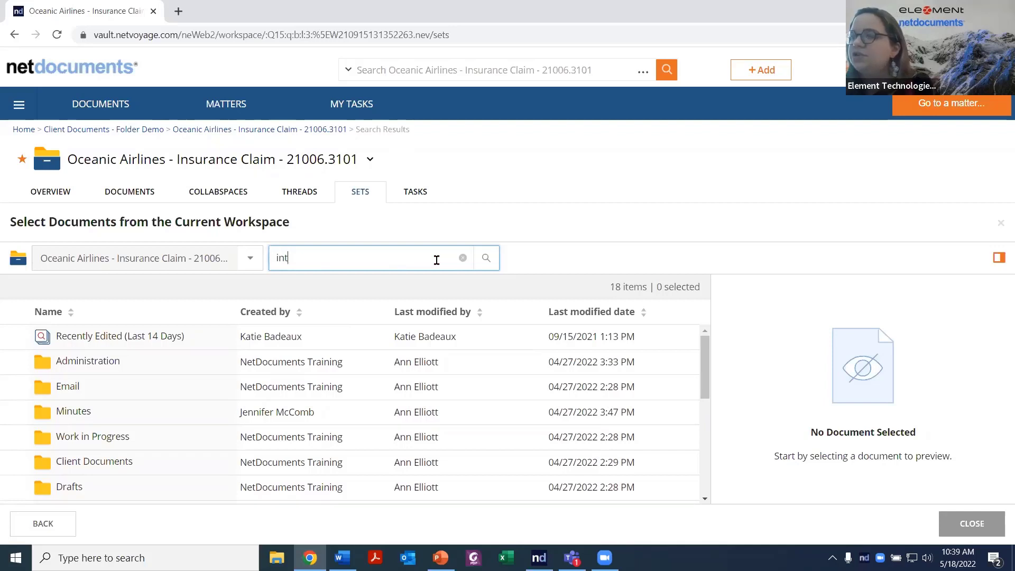
pyautogui.write('errogat')
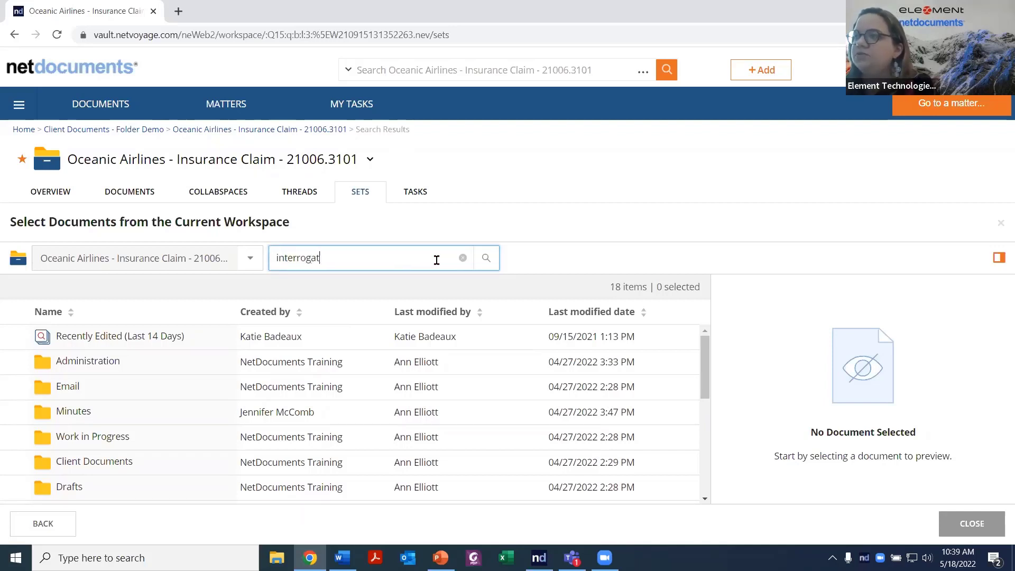
pyautogui.write('ory')
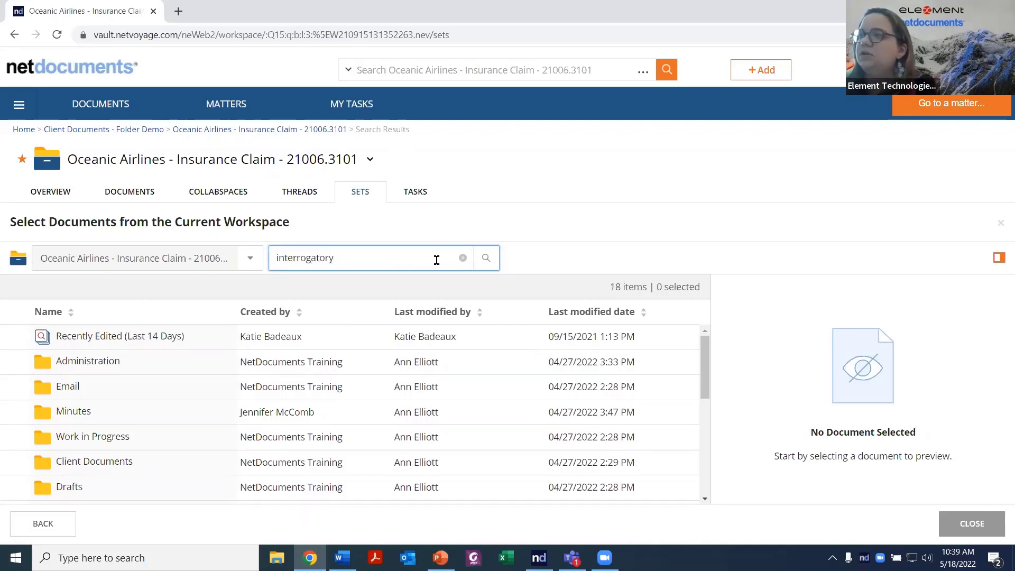
pyautogui.press('Return')
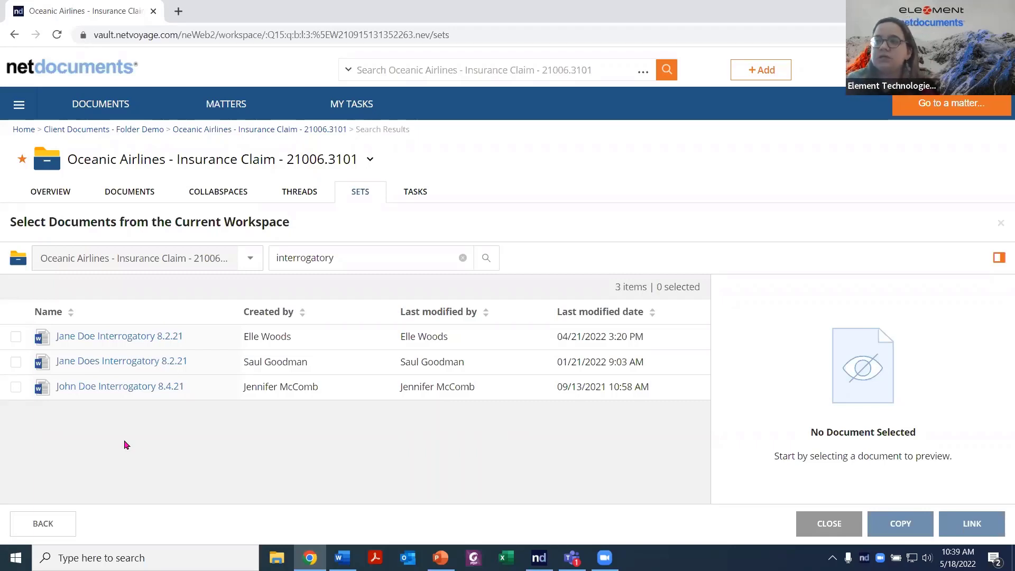
# Step: Link the first listed interrogatory dated 8.2.21 to the set and continue selecting more documents
pyautogui.click(16, 340)
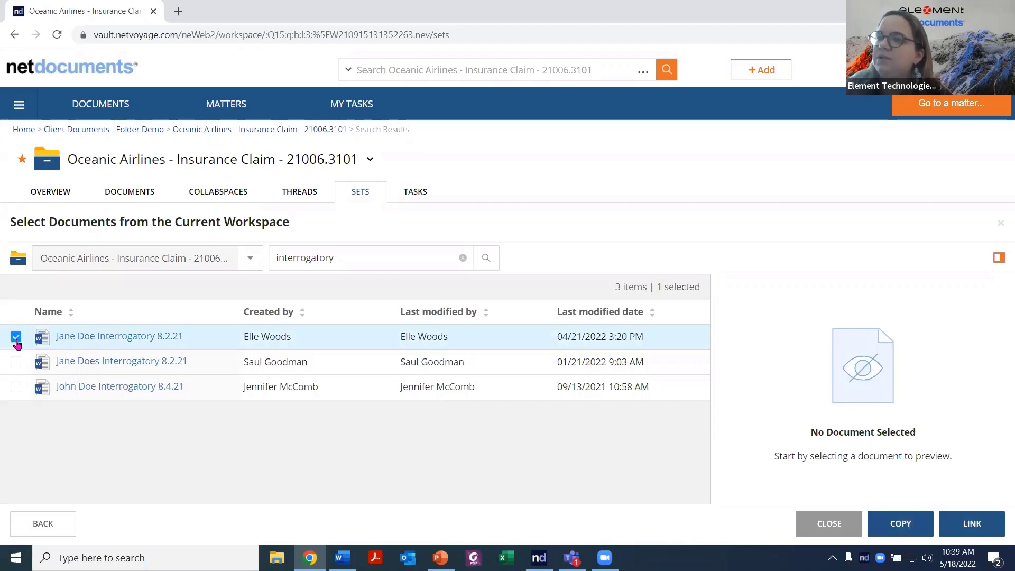
pyautogui.click(974, 525)
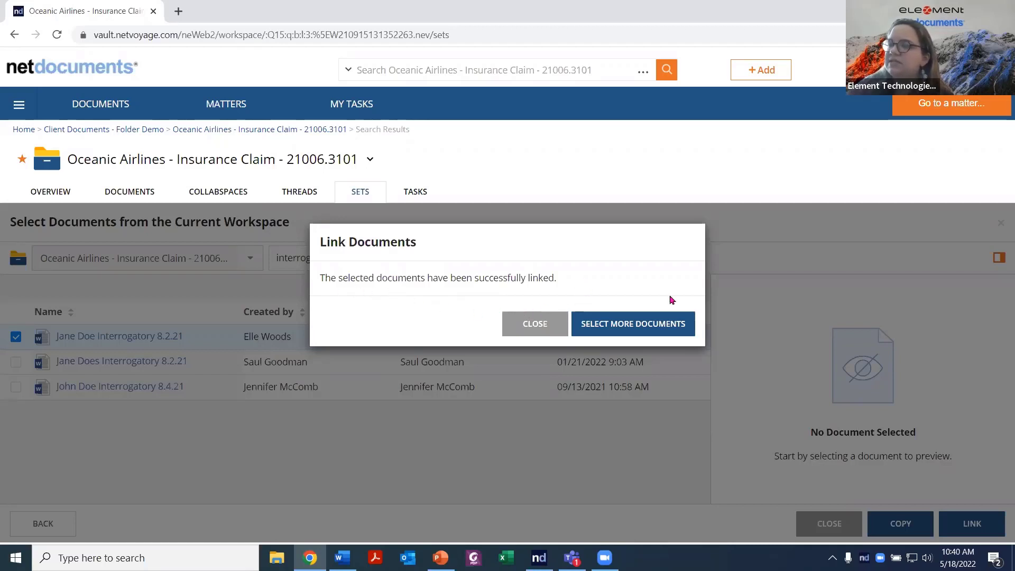
pyautogui.click(645, 324)
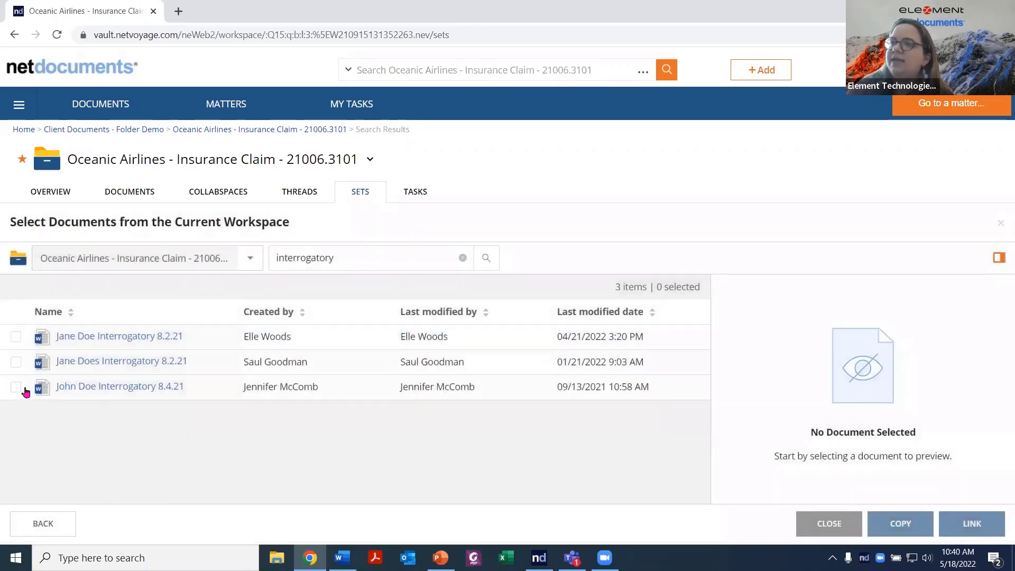
# Step: Copy the interrogatory dated 8.4.21 into the set and continue selecting more documents
pyautogui.click(15, 387)
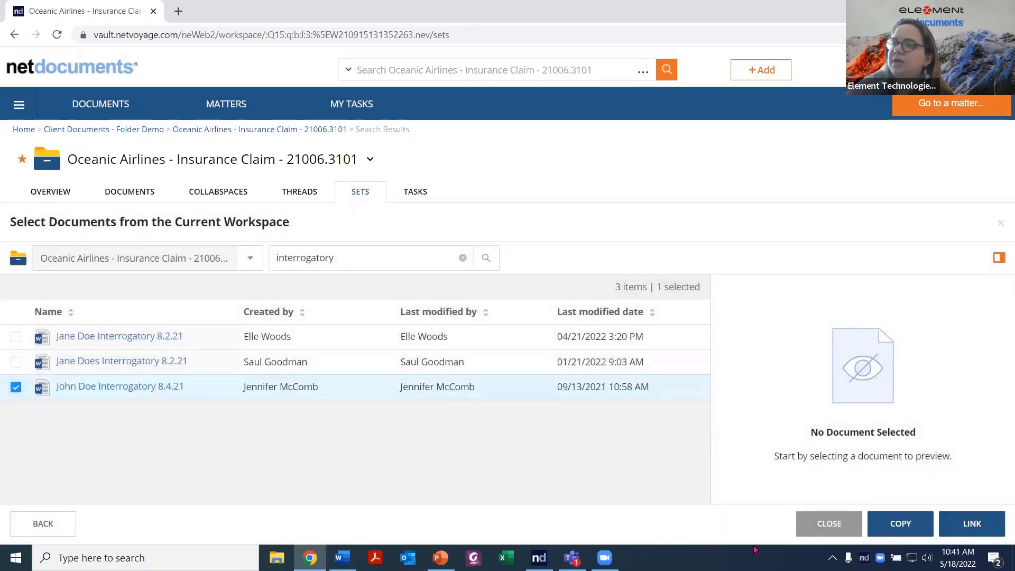
pyautogui.click(903, 524)
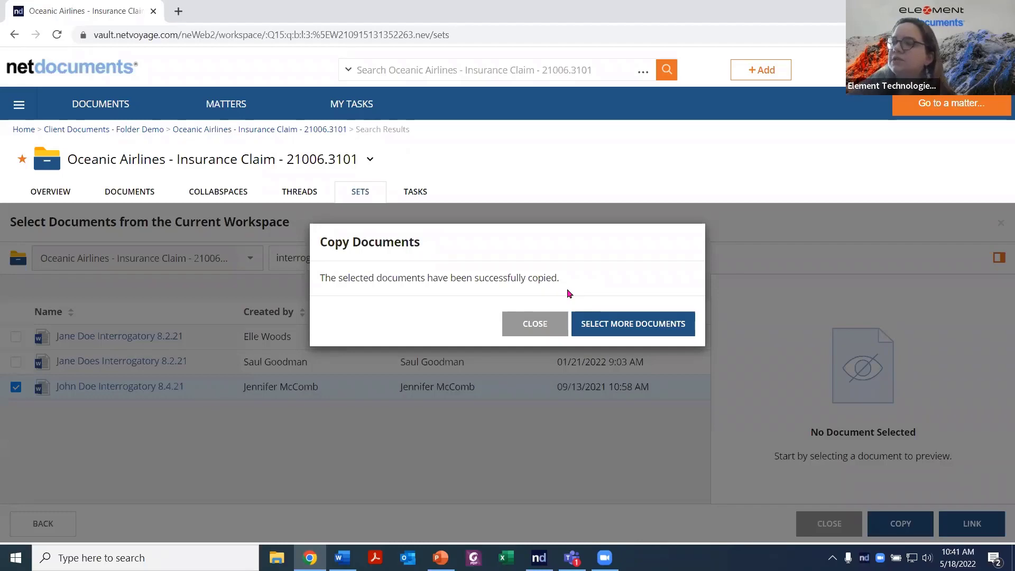
pyautogui.click(629, 331)
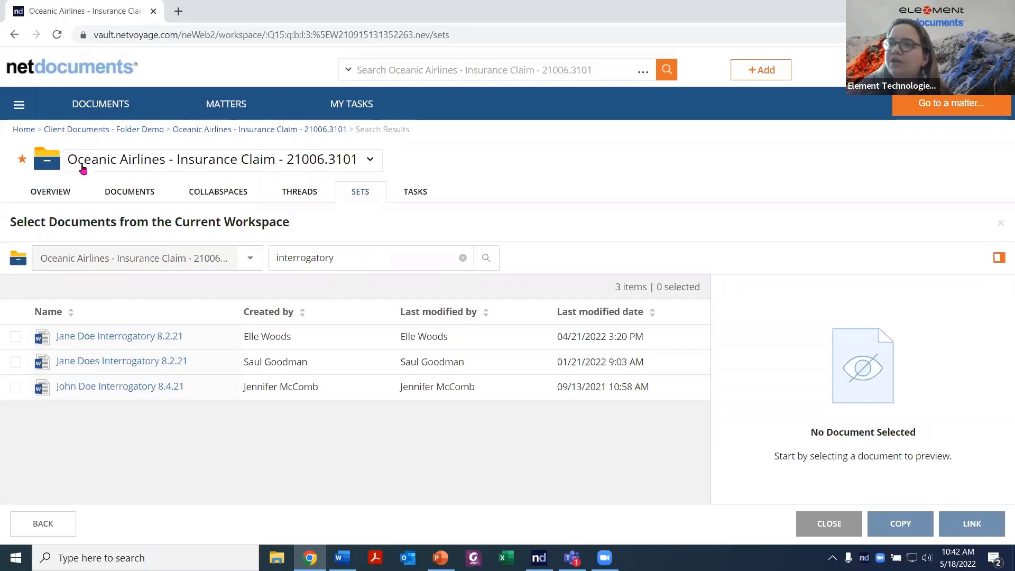
# Step: Browse the available source workspaces, view the matching documents in Ironside Works - Company Formation, and return to the set without adding any
pyautogui.click(252, 260)
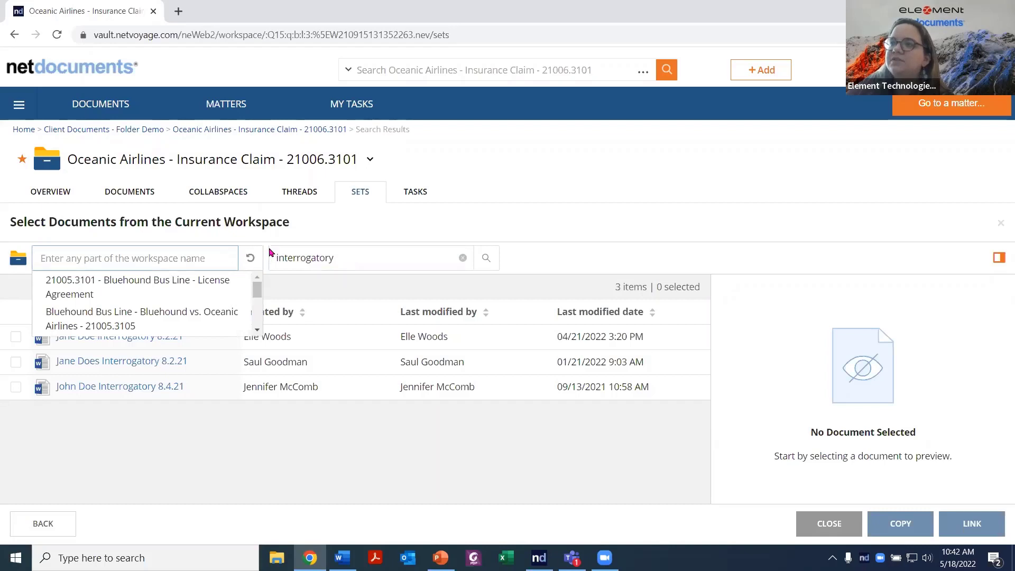
pyautogui.click(261, 257)
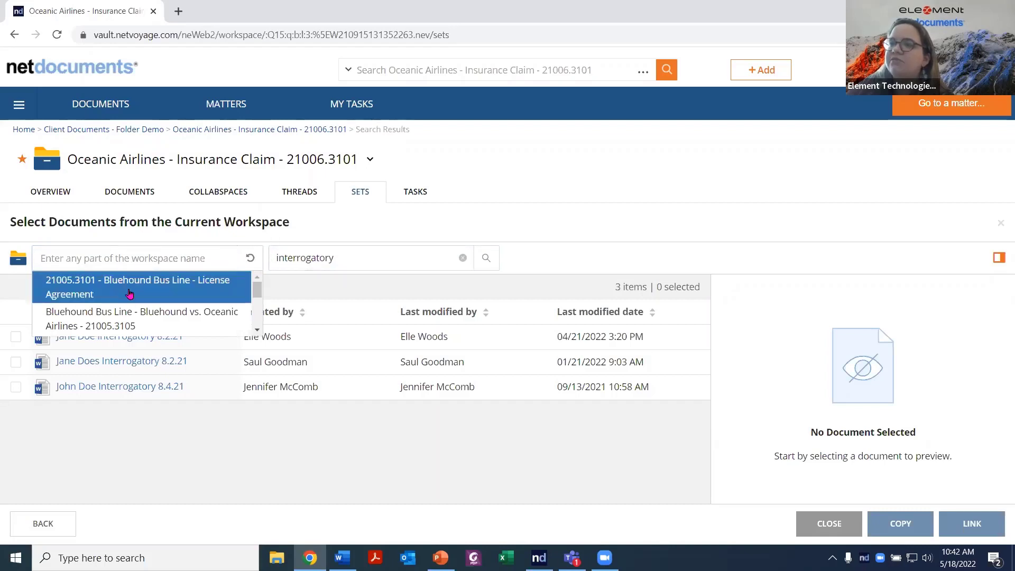
pyautogui.scroll(-2, 133, 309)
pyautogui.scroll(-3, 134, 309)
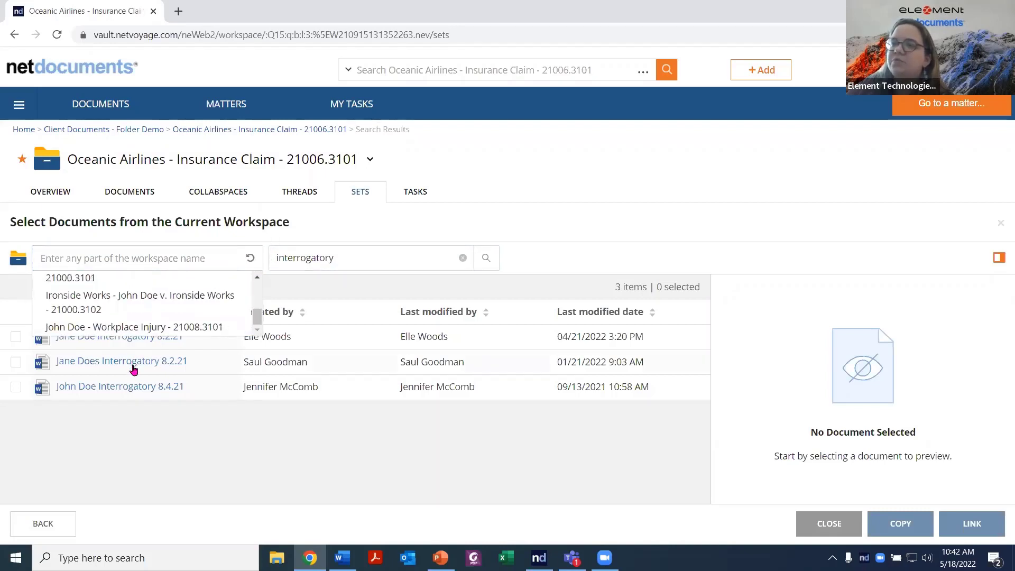
pyautogui.scroll(3, 180, 314)
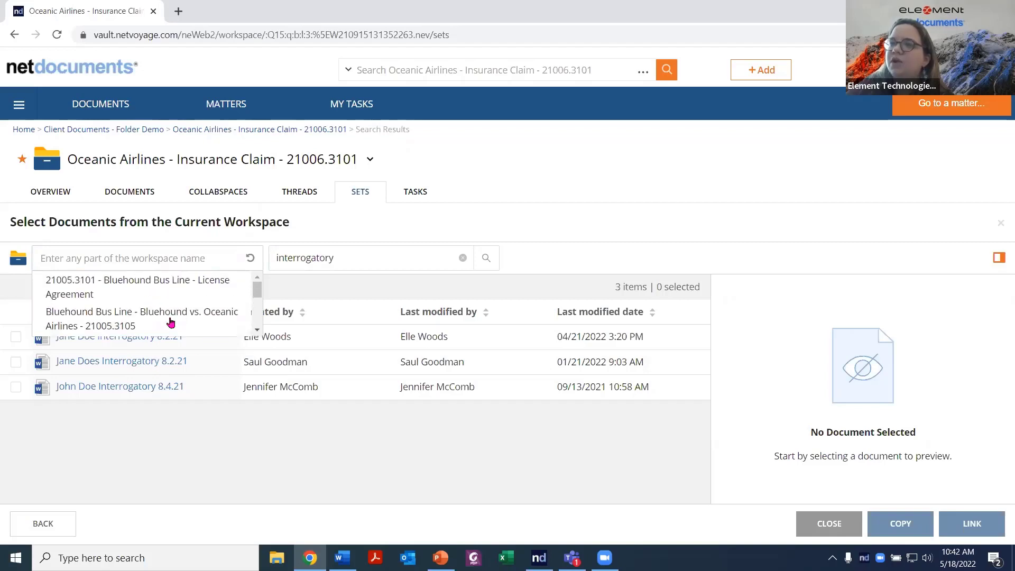
pyautogui.scroll(-2, 170, 317)
pyautogui.scroll(-1, 166, 312)
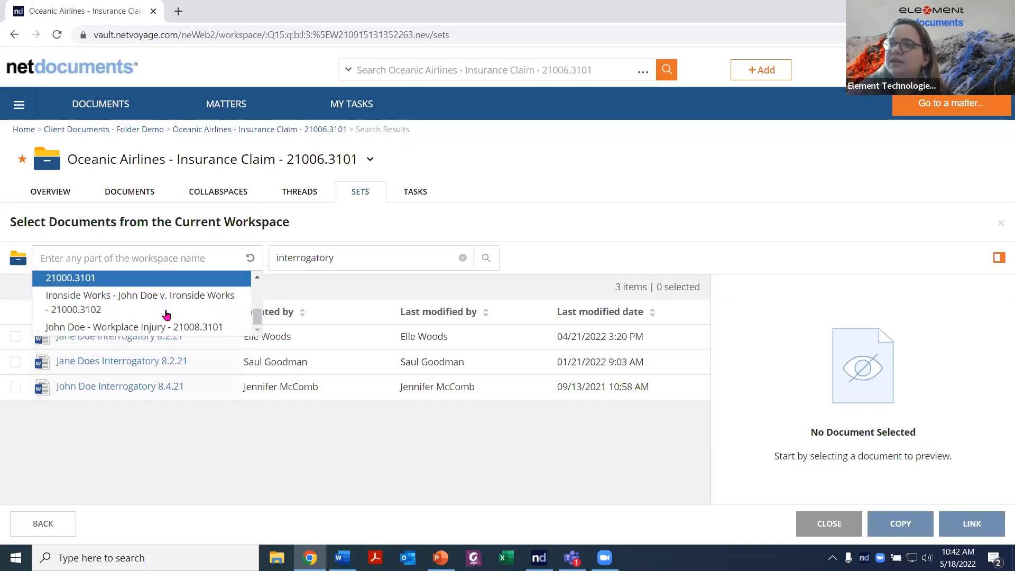
pyautogui.scroll(2, 185, 298)
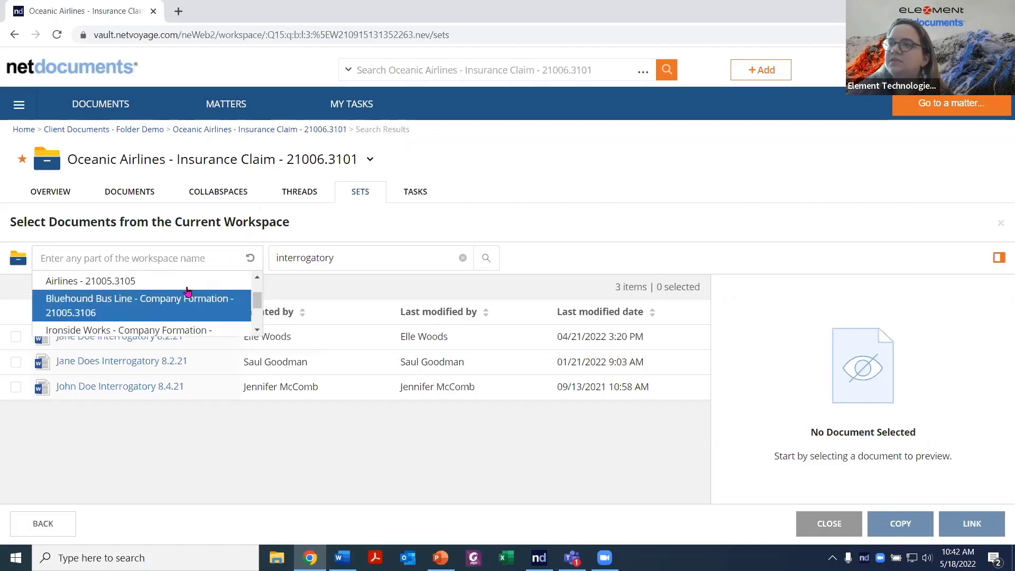
pyautogui.click(256, 329)
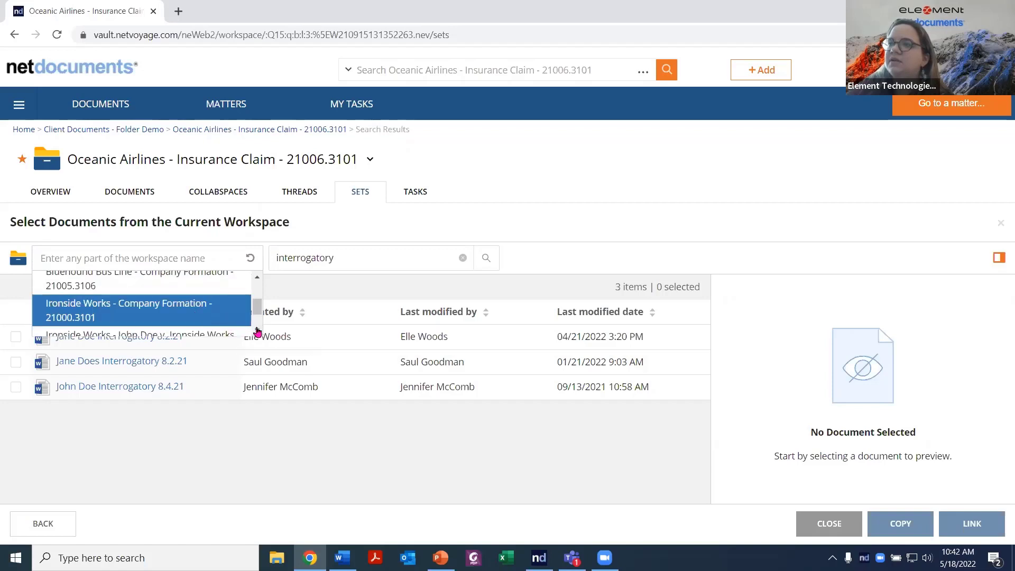
pyautogui.click(186, 312)
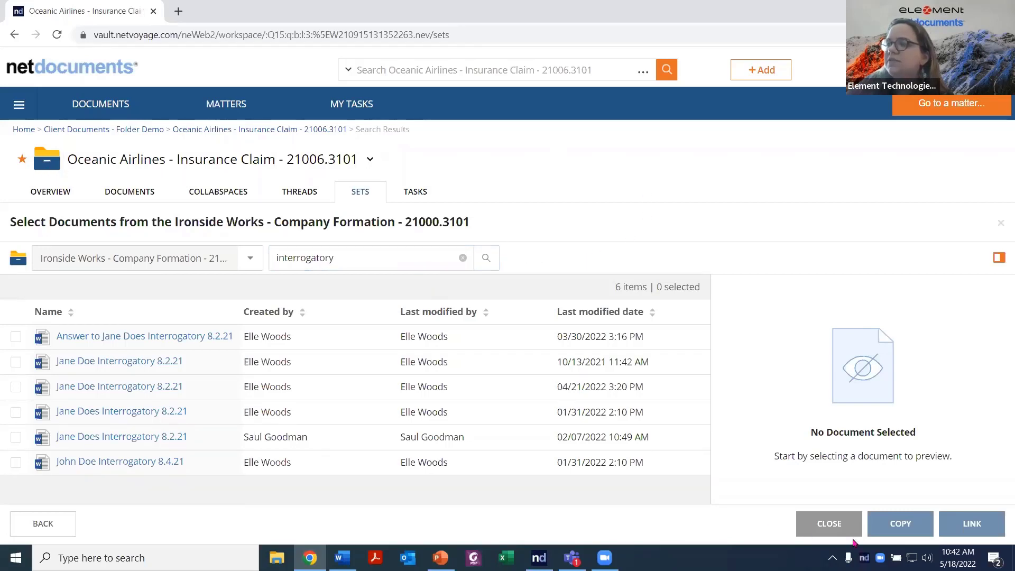
pyautogui.click(829, 524)
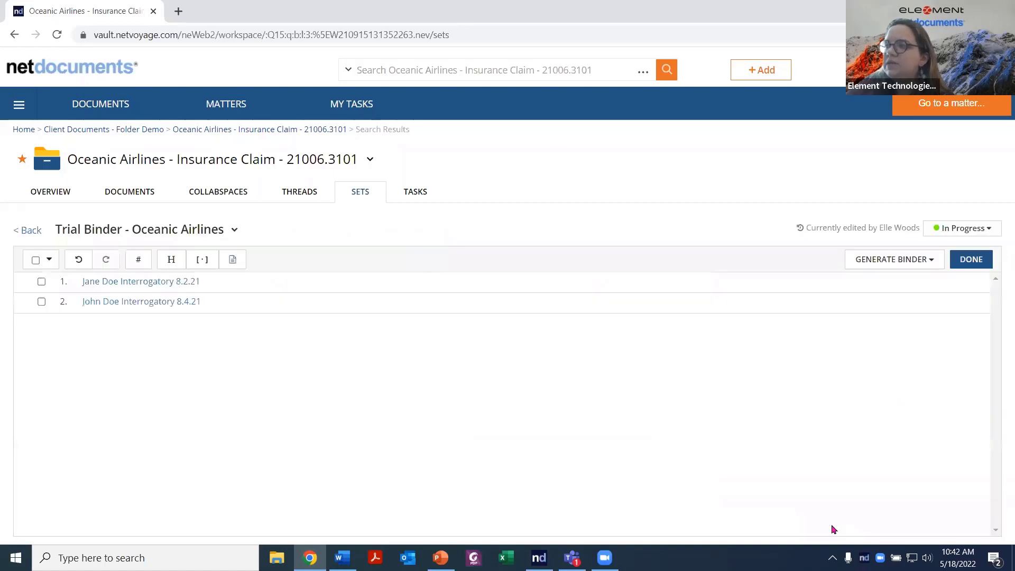
# Step: Upload the Case Summary, Contact List and Cover Page files from the SetBuilder Documents folder into the set
pyautogui.moveTo(217, 284)
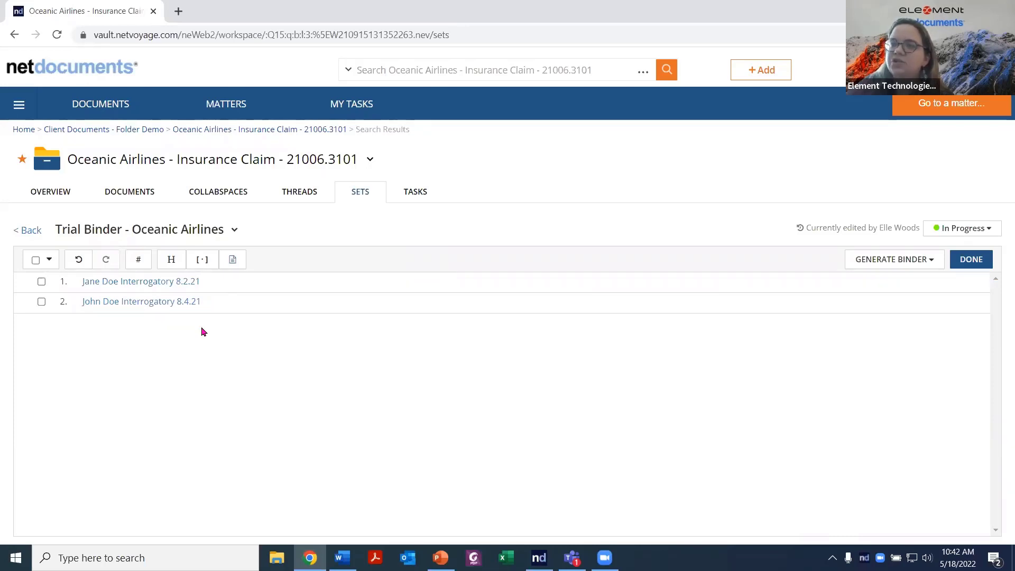
pyautogui.click(233, 262)
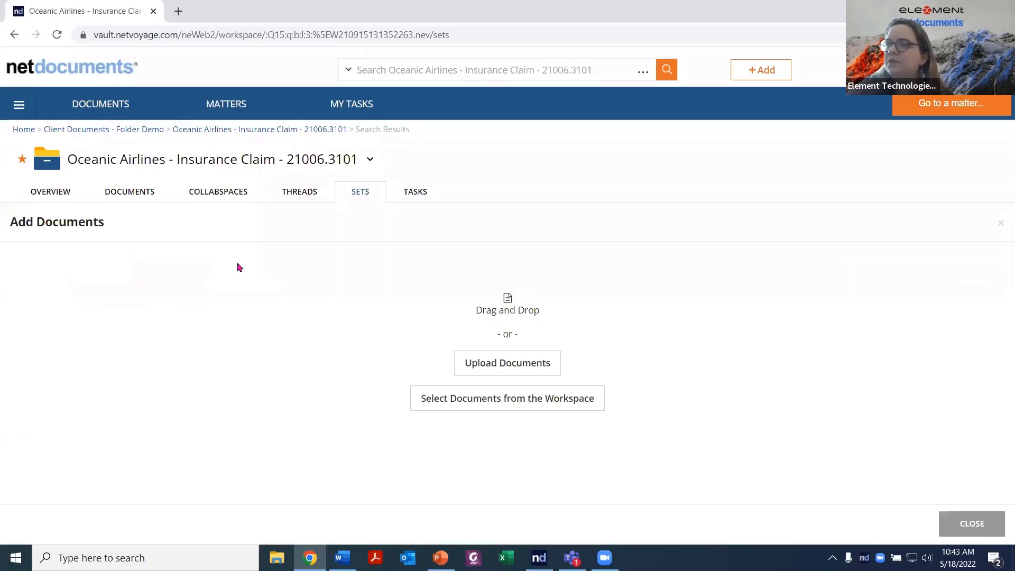
pyautogui.click(519, 364)
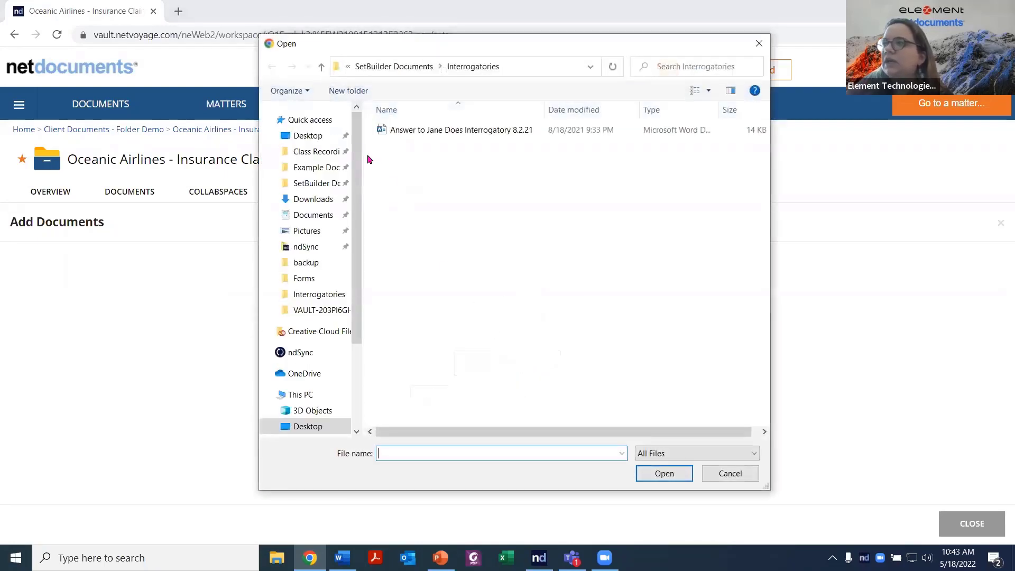
pyautogui.click(316, 183)
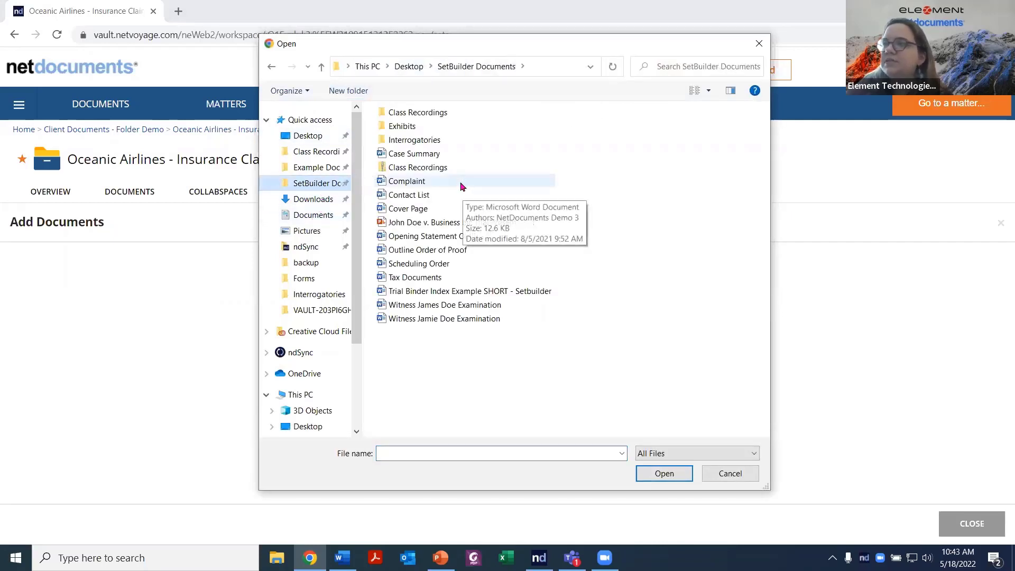
pyautogui.click(437, 211)
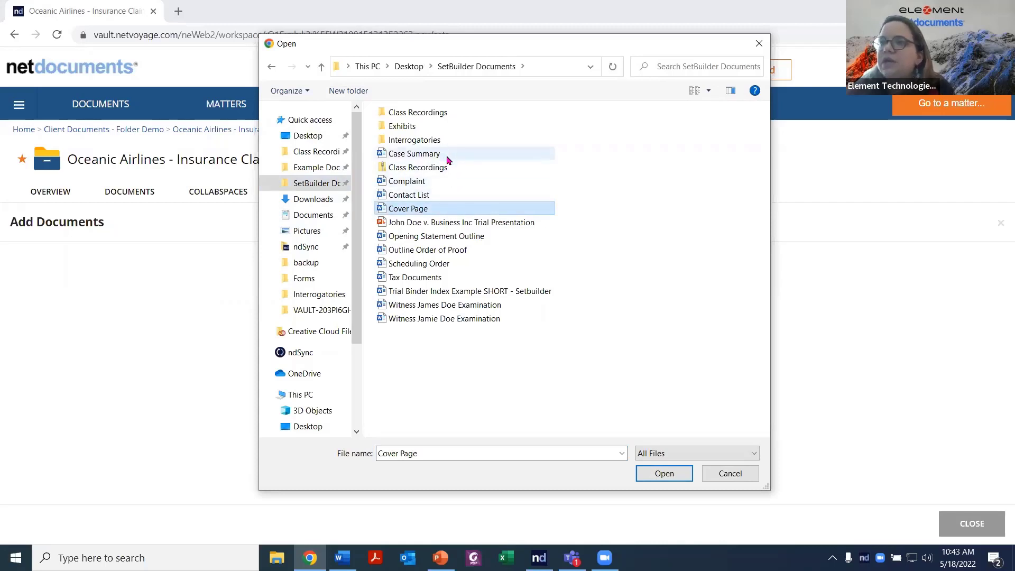
pyautogui.keyDown('ctrl'); pyautogui.click(447, 155); pyautogui.keyUp('ctrl')
pyautogui.keyDown('ctrl'); pyautogui.click(441, 199); pyautogui.keyUp('ctrl')
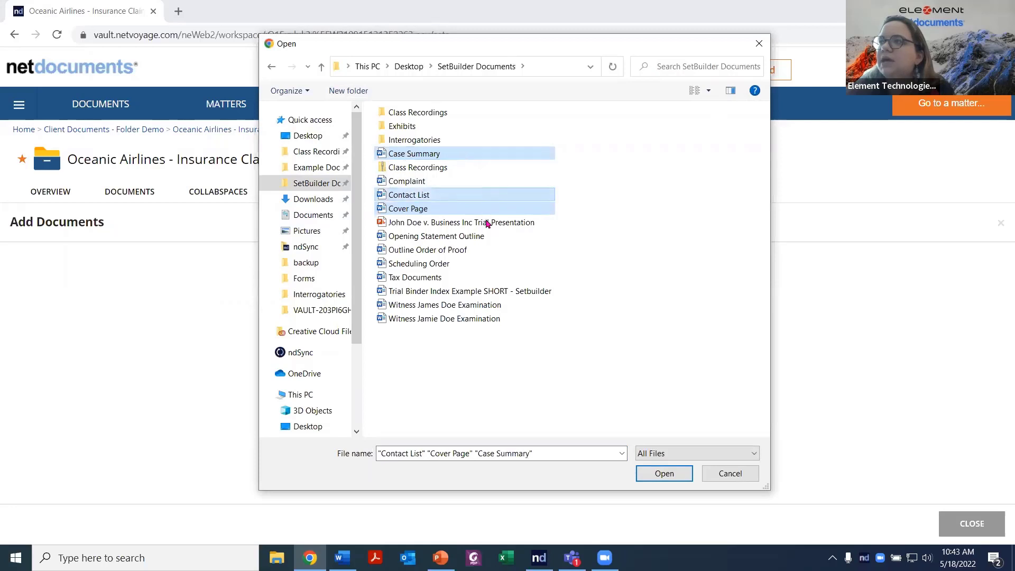
pyautogui.click(679, 474)
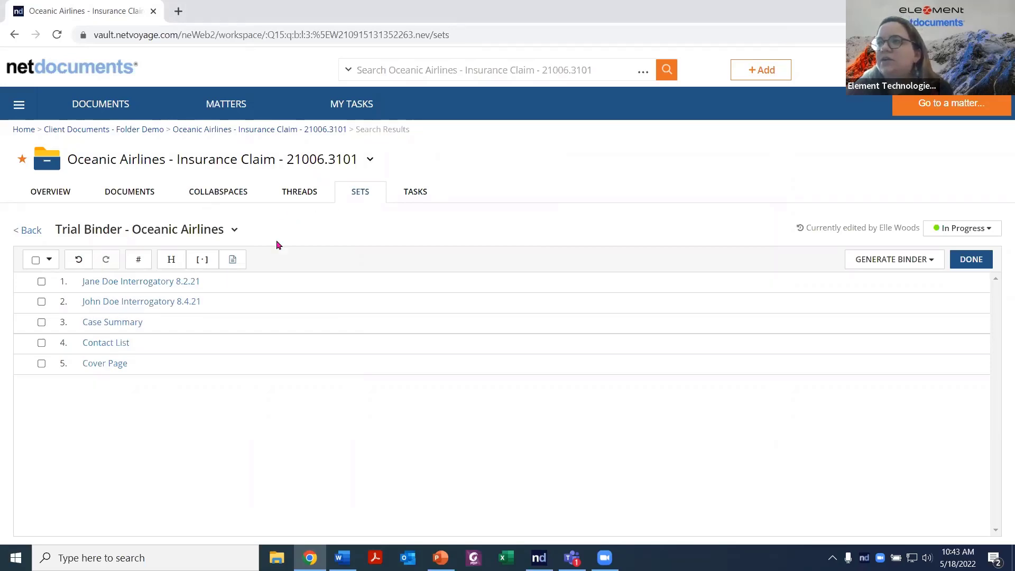
# Step: Add the whole Exhibits folder from SetBuilder Documents in File Explorer to the set, after checking the files it contains
pyautogui.click(235, 264)
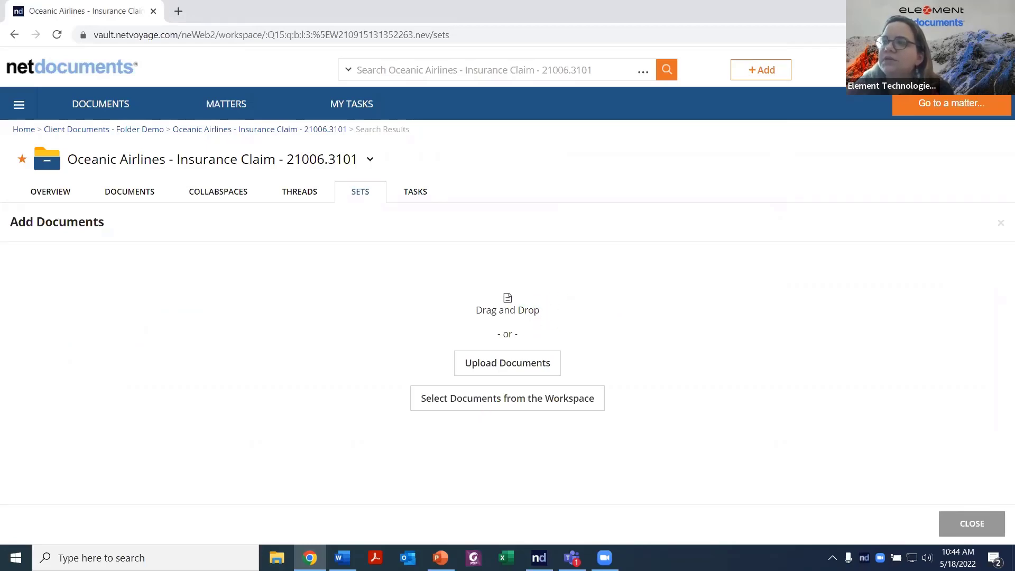
pyautogui.click(277, 558)
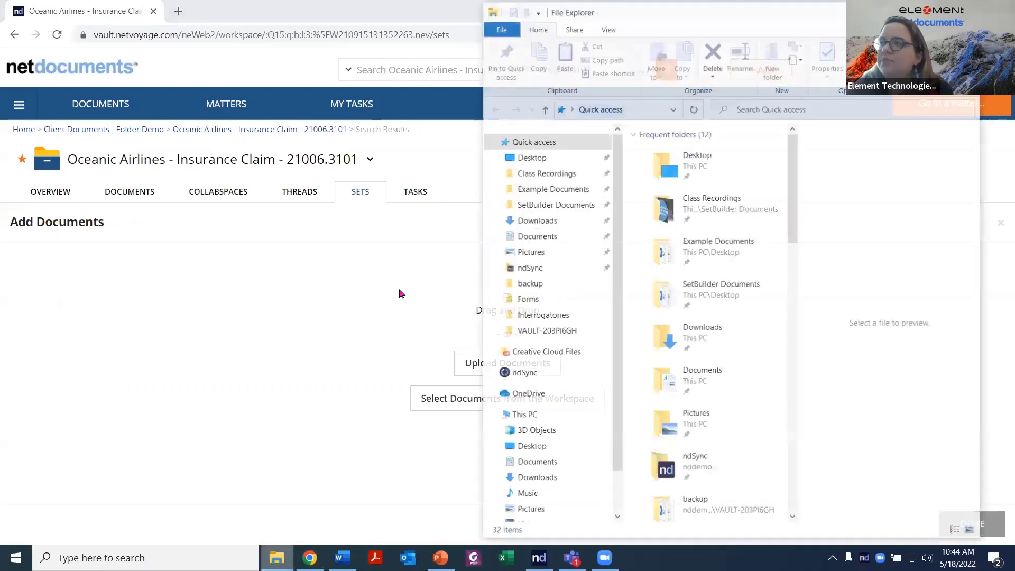
pyautogui.click(545, 210)
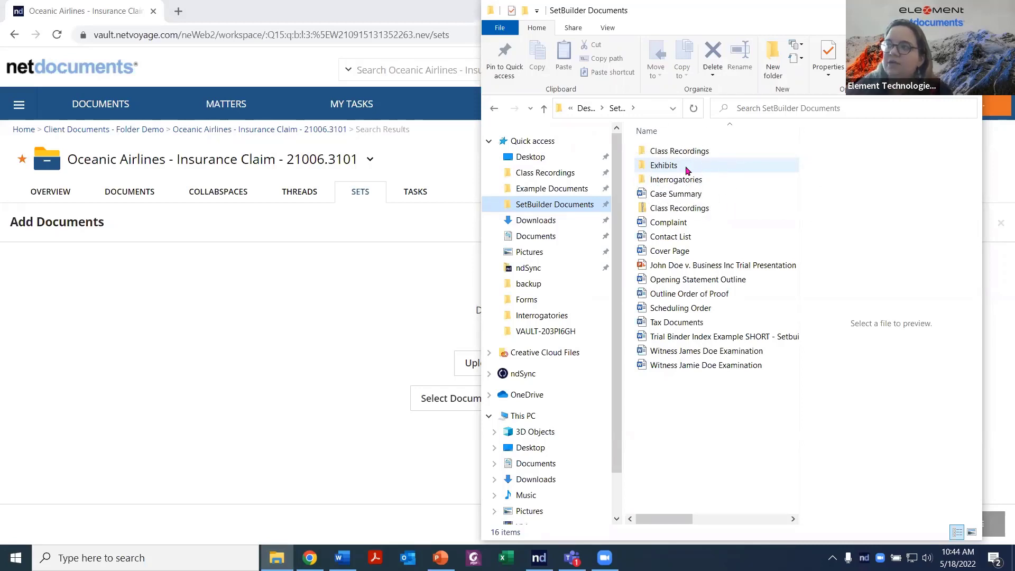
pyautogui.doubleClick(657, 167)
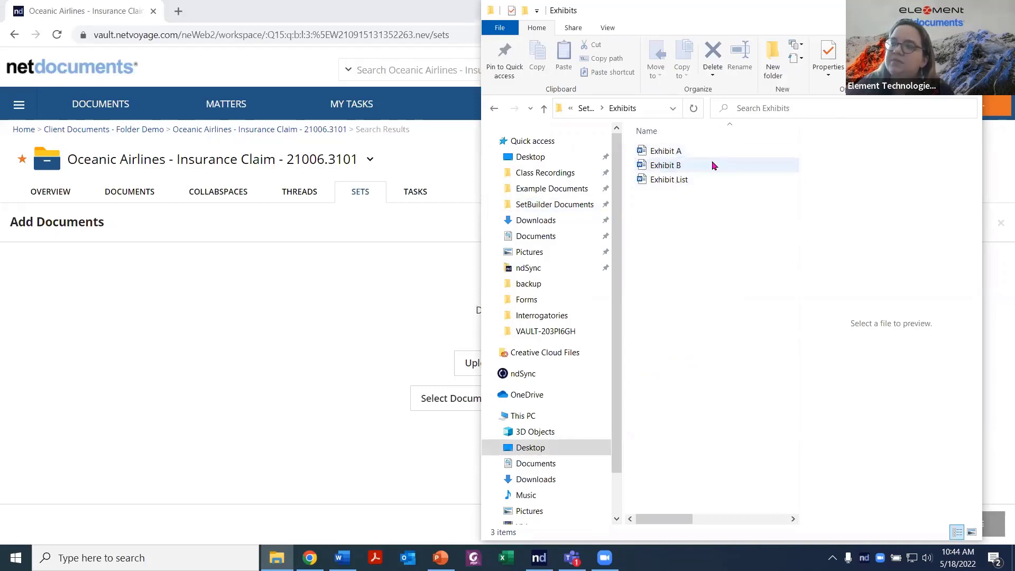
pyautogui.click(563, 205)
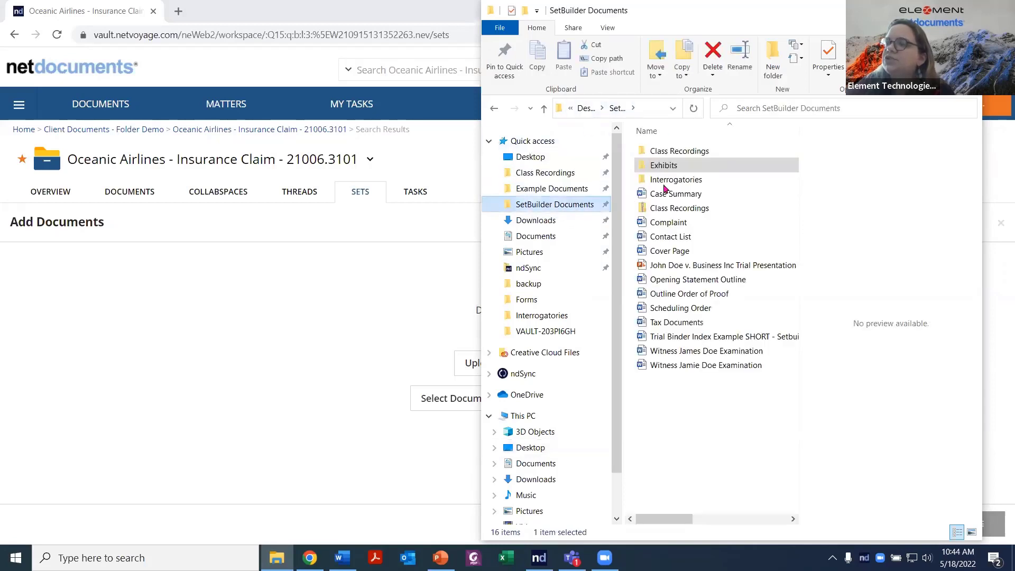
pyautogui.click(675, 166)
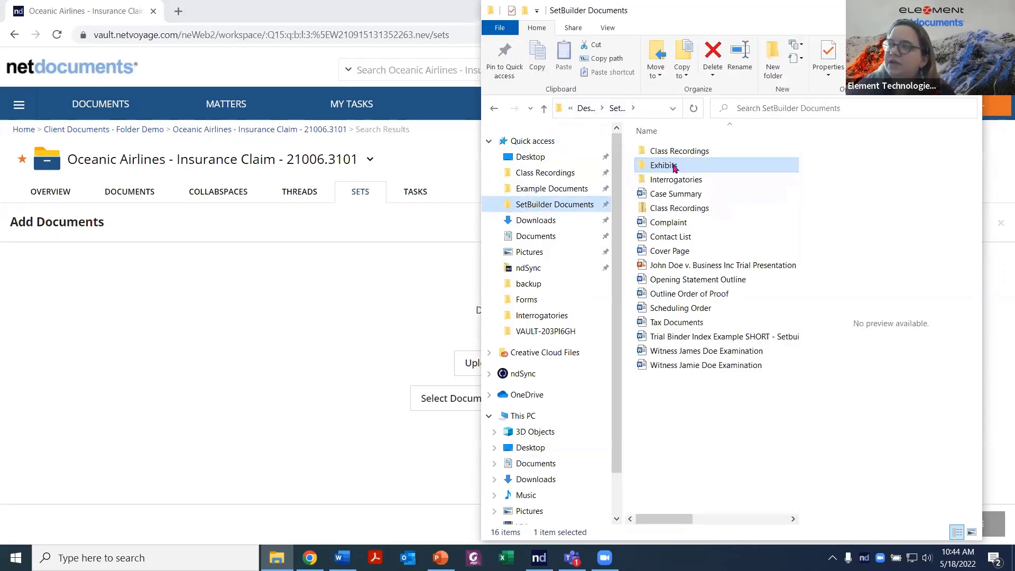
pyautogui.moveTo(674, 167); pyautogui.dragTo(330, 348)
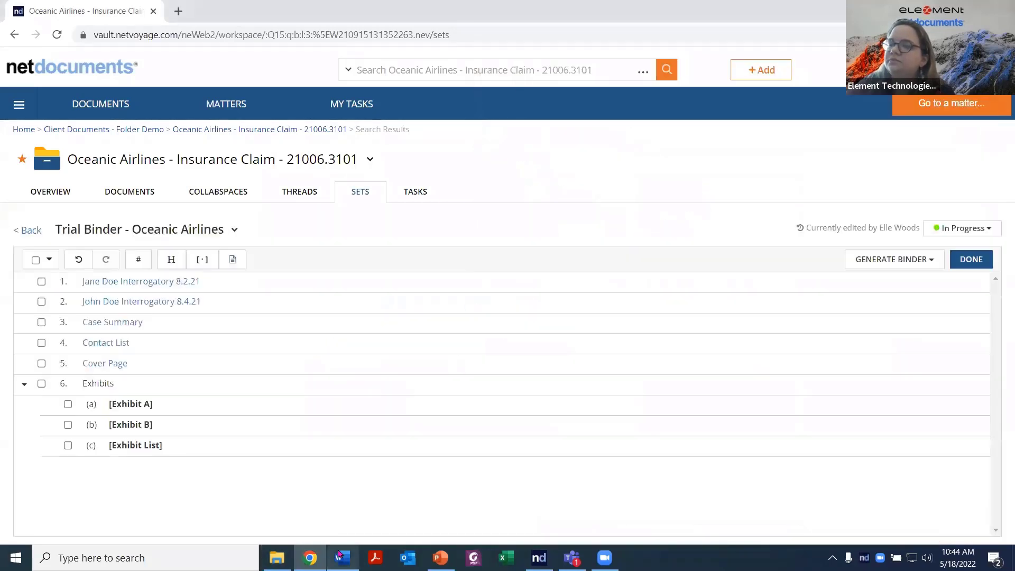
# Step: Switch to File Explorer, compare the Exhibits folder's contents with the set's Exhibits section, and close the window
pyautogui.moveTo(322, 550)
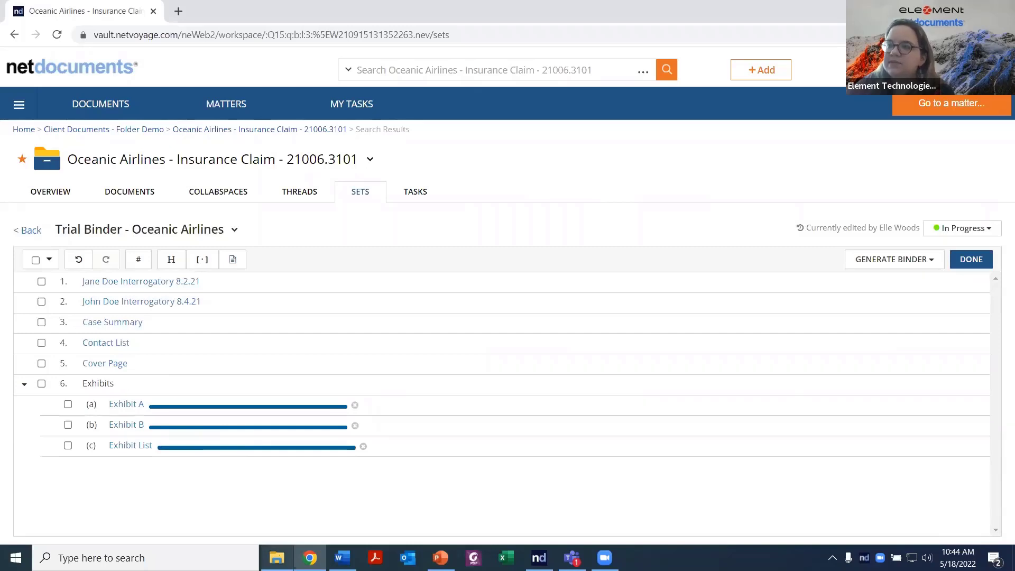
pyautogui.click(276, 558)
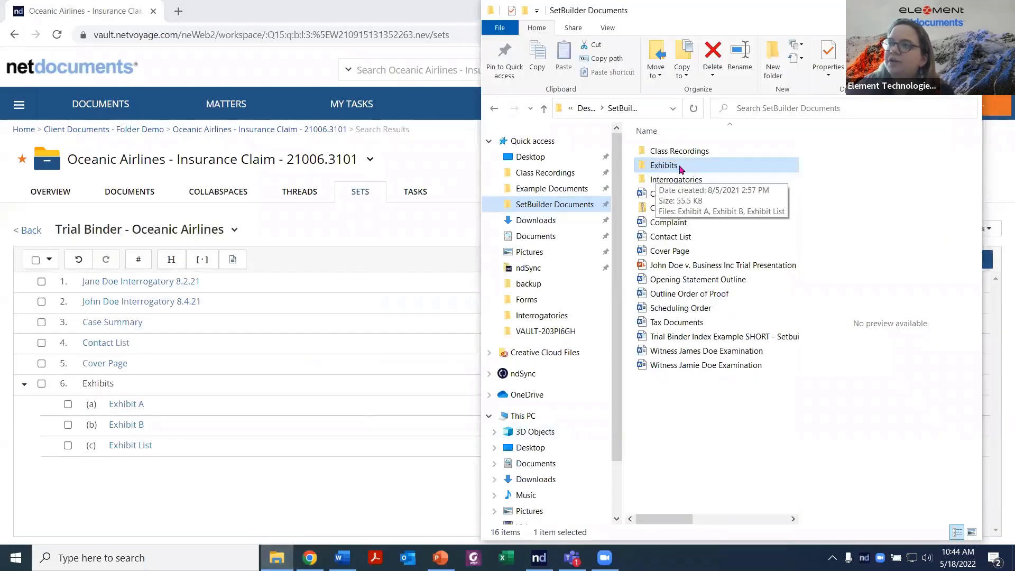
pyautogui.moveTo(680, 169); pyautogui.dragTo(295, 335)
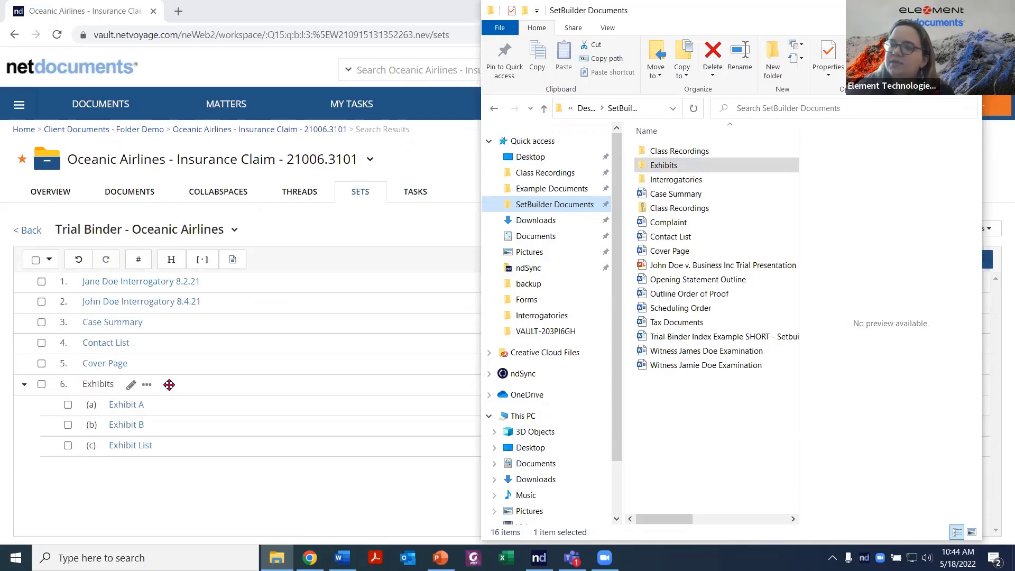
pyautogui.doubleClick(677, 167)
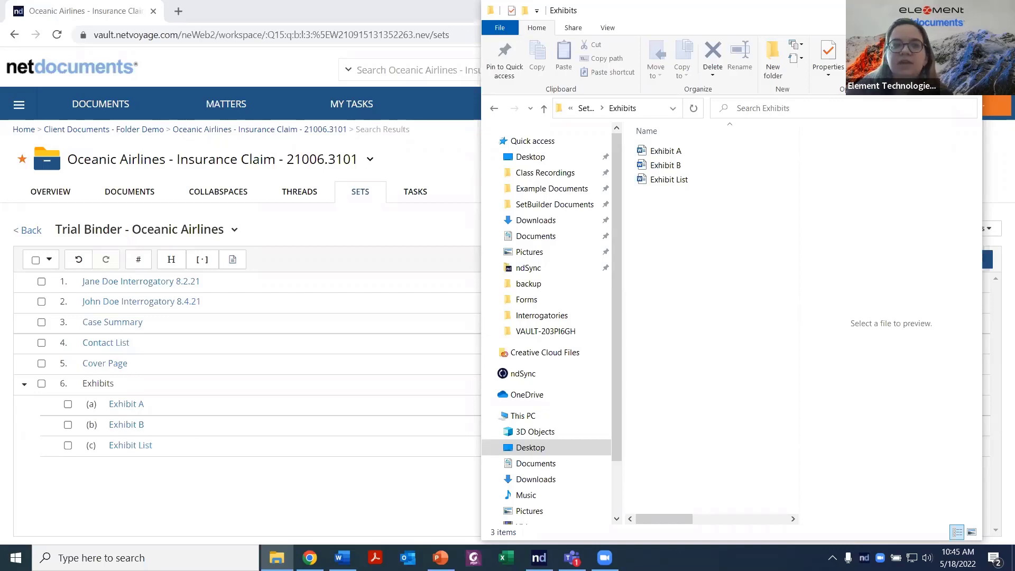
pyautogui.hotkey('alt', 'F4')
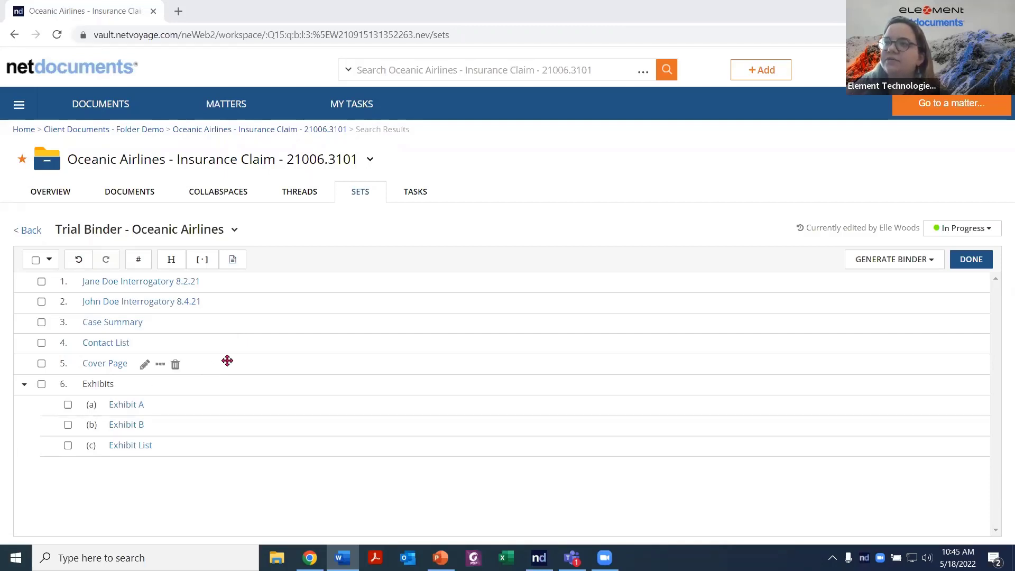
# Step: Reorder the set so Cover Page, Contact List and Case Summary come first, in that order, all at the top level
pyautogui.moveTo(228, 366); pyautogui.dragTo(227, 281)
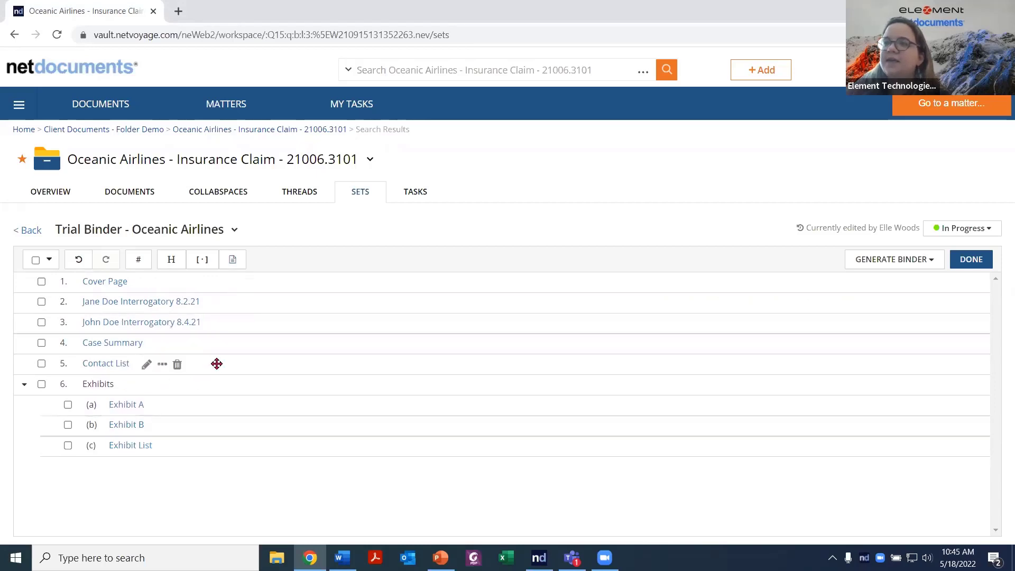
pyautogui.moveTo(215, 362); pyautogui.dragTo(237, 294)
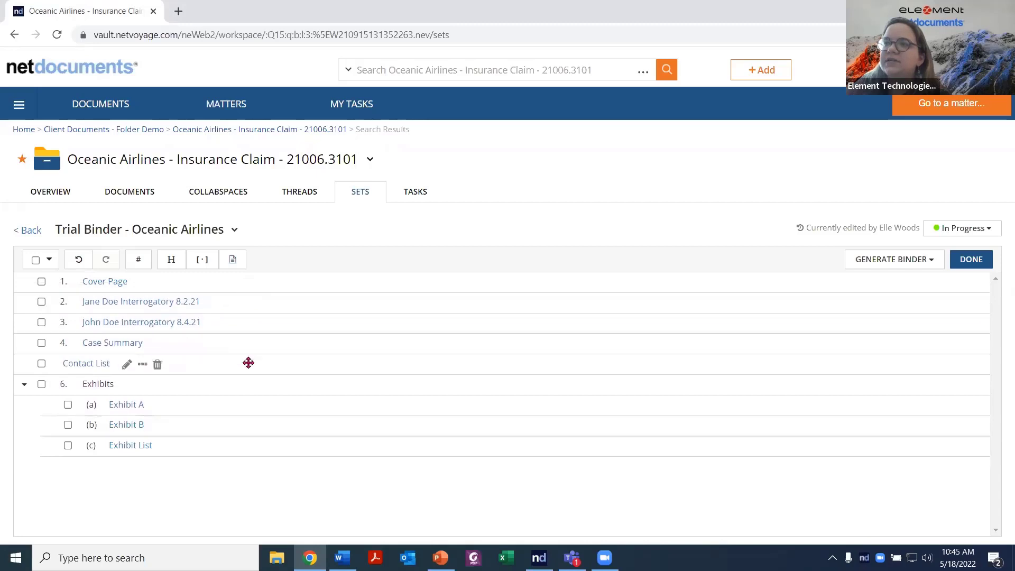
pyautogui.moveTo(249, 362); pyautogui.dragTo(212, 298)
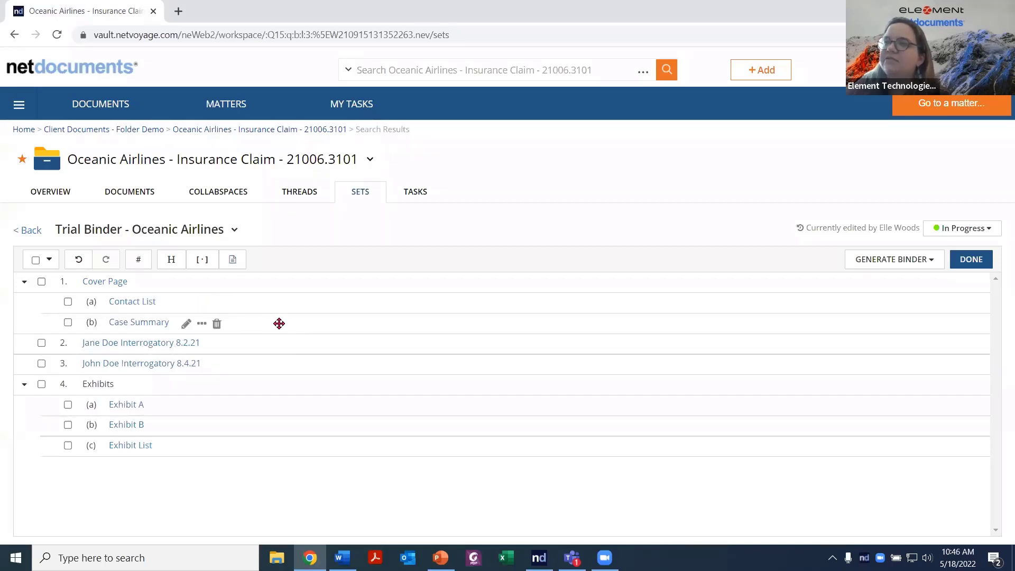
pyautogui.moveTo(277, 322); pyautogui.dragTo(54, 317)
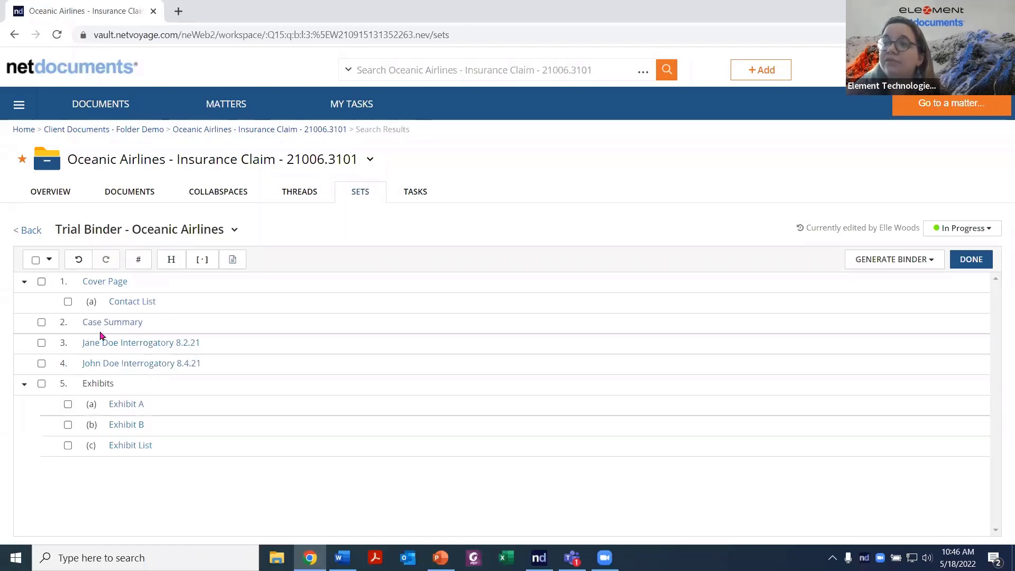
pyautogui.moveTo(270, 301); pyautogui.dragTo(201, 307)
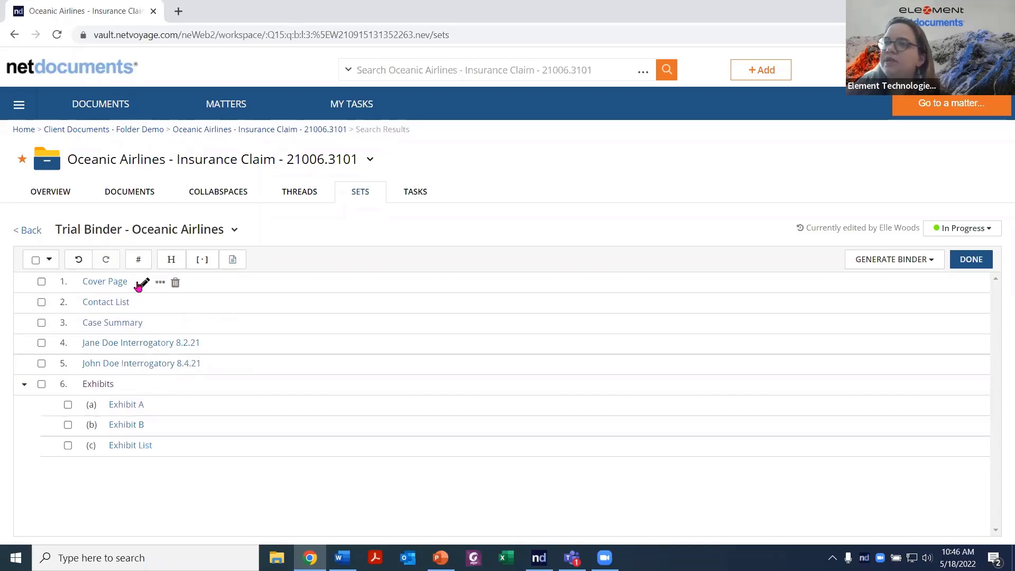
# Step: Nest Contact List under Cover Page, and return it to the top level
pyautogui.moveTo(237, 302); pyautogui.dragTo(295, 301)
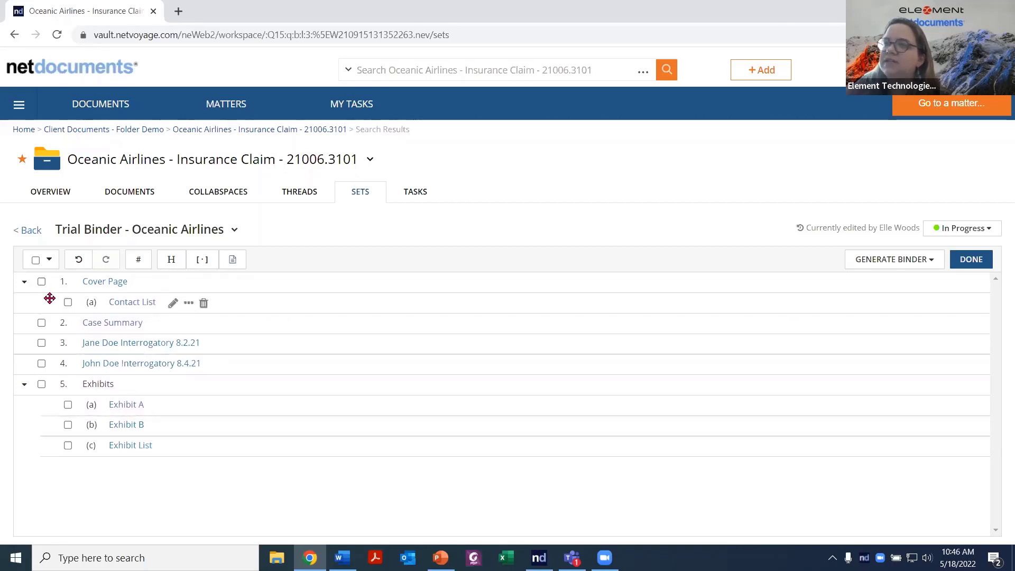
pyautogui.moveTo(306, 301); pyautogui.dragTo(236, 301)
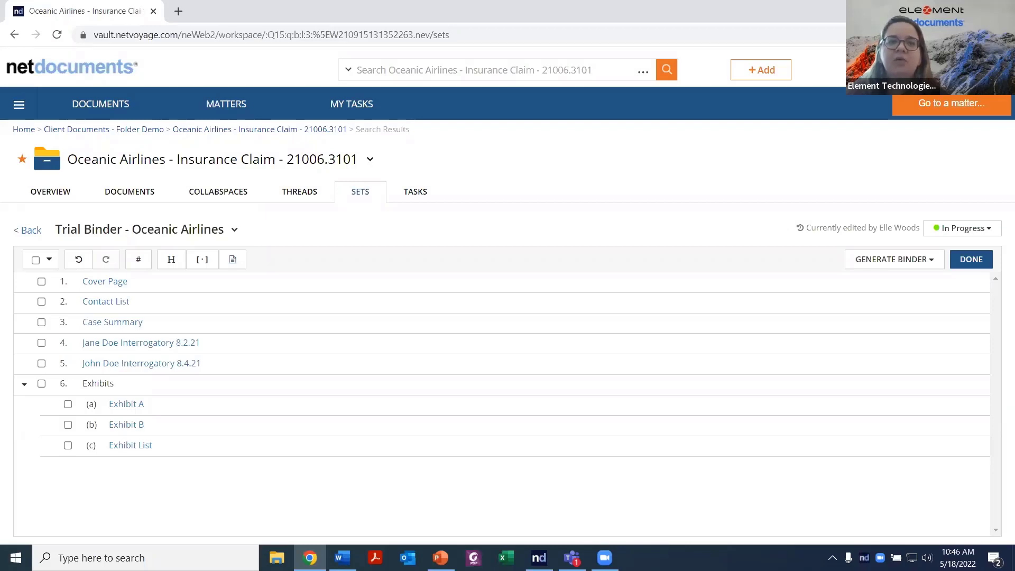
# Step: Add a header named "Reference" to the Trial Binder set
pyautogui.click(177, 265)
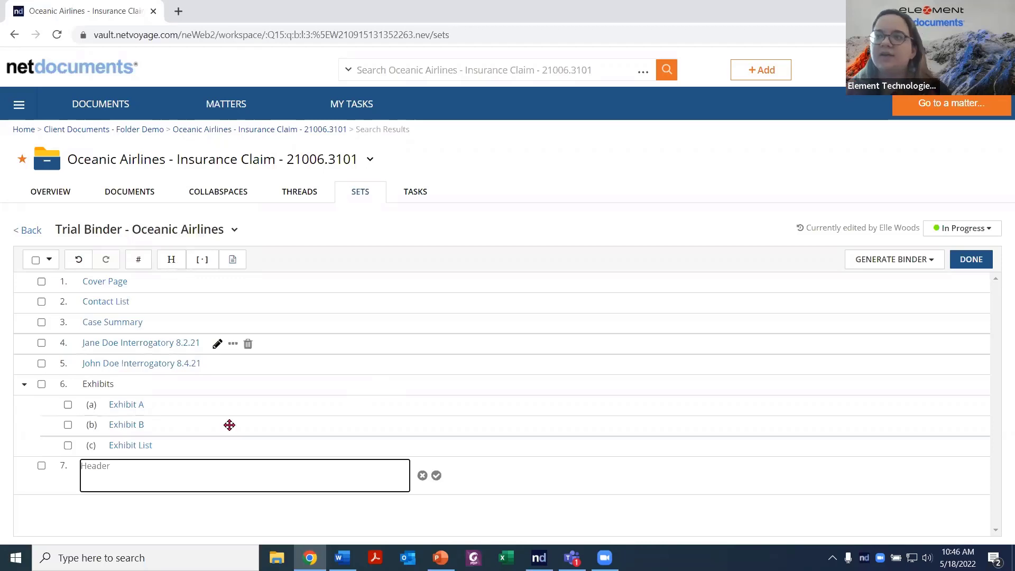
pyautogui.write('Ref')
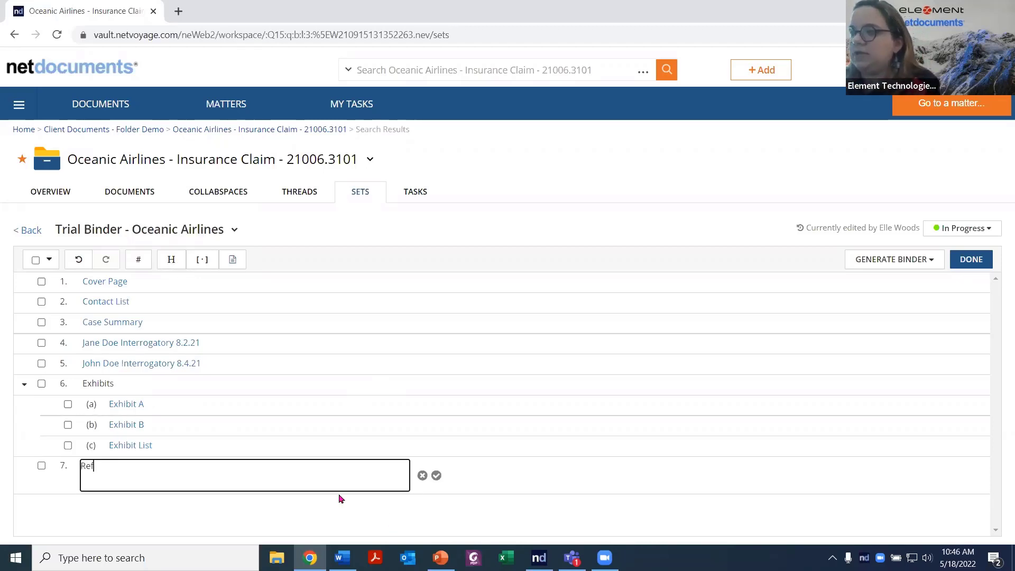
pyautogui.write('erence')
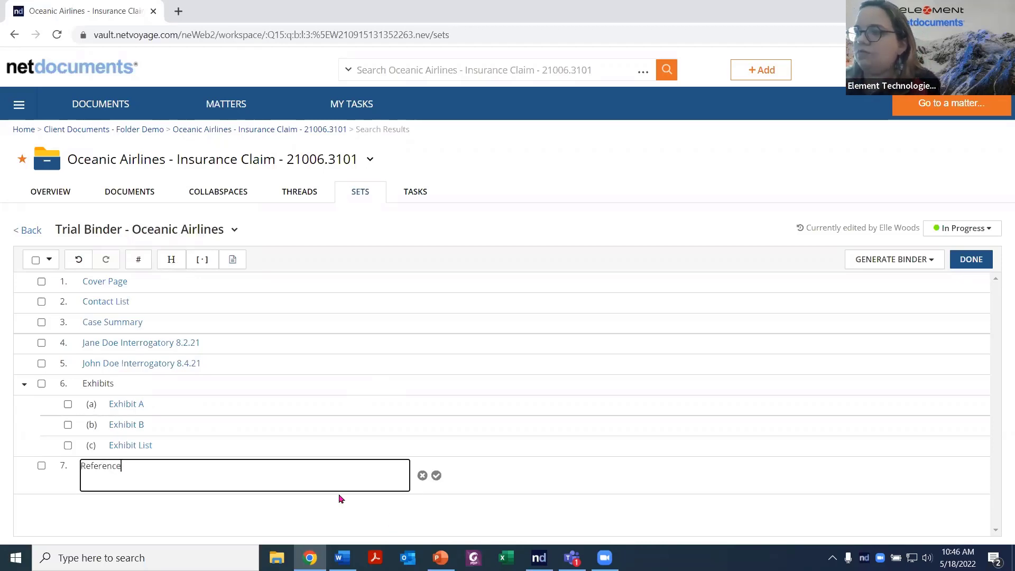
pyautogui.click(436, 475)
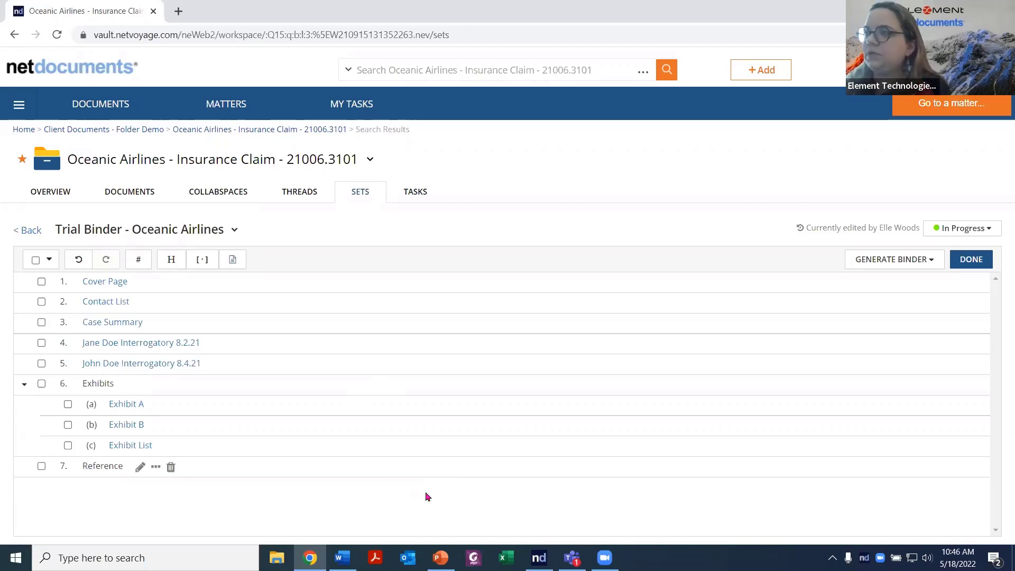
# Step: Add another header named "Pleadings, Discovery and Pretrial" to the set
pyautogui.click(170, 264)
pyautogui.write('Ple')
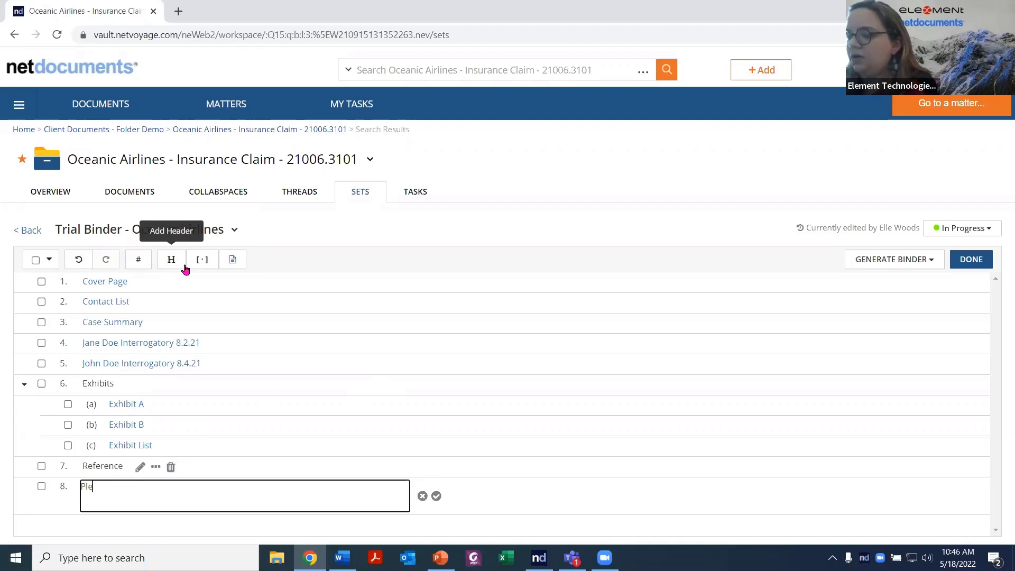
pyautogui.write('adings, Disc')
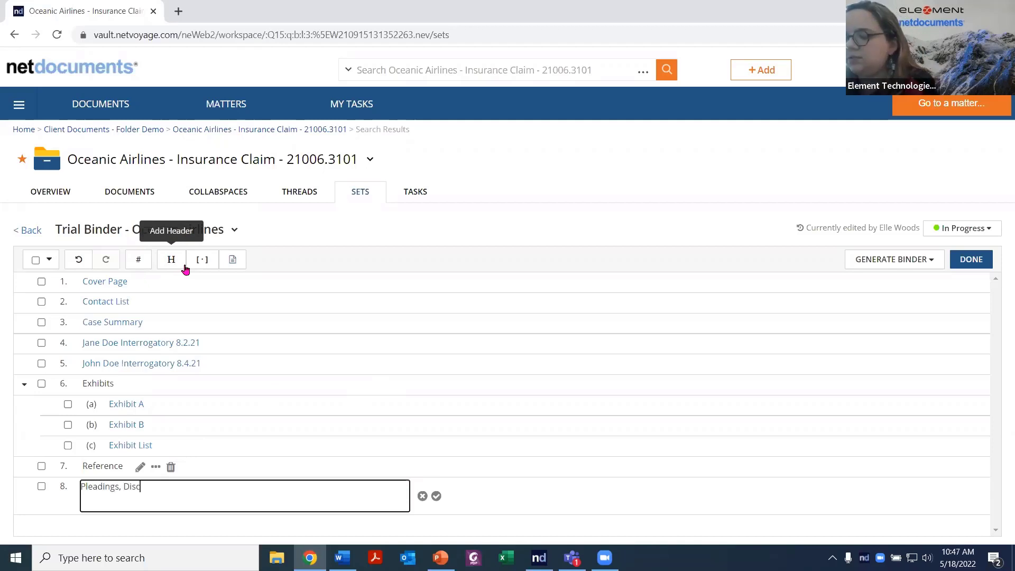
pyautogui.write('overy and ')
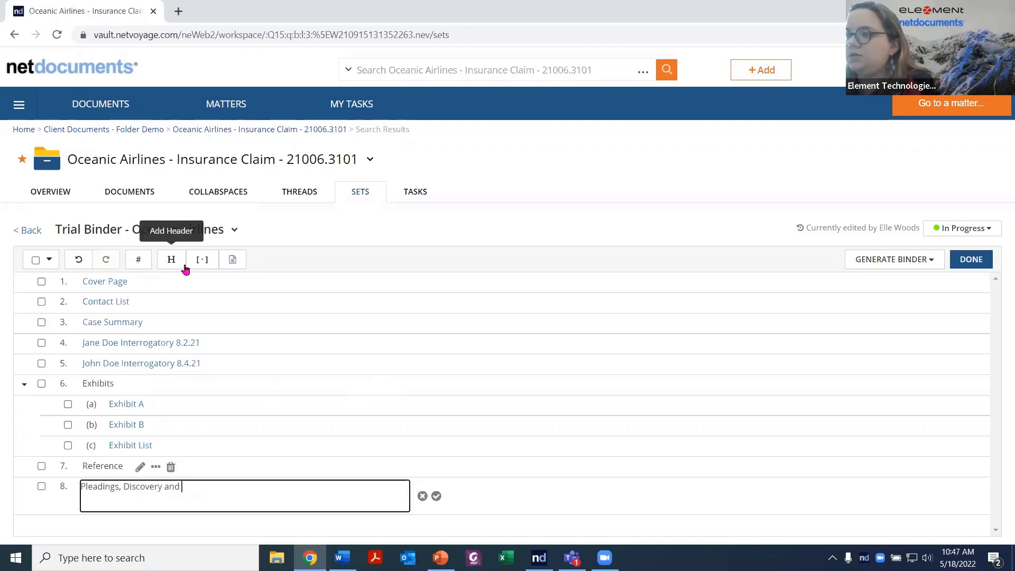
pyautogui.write('Pretrial')
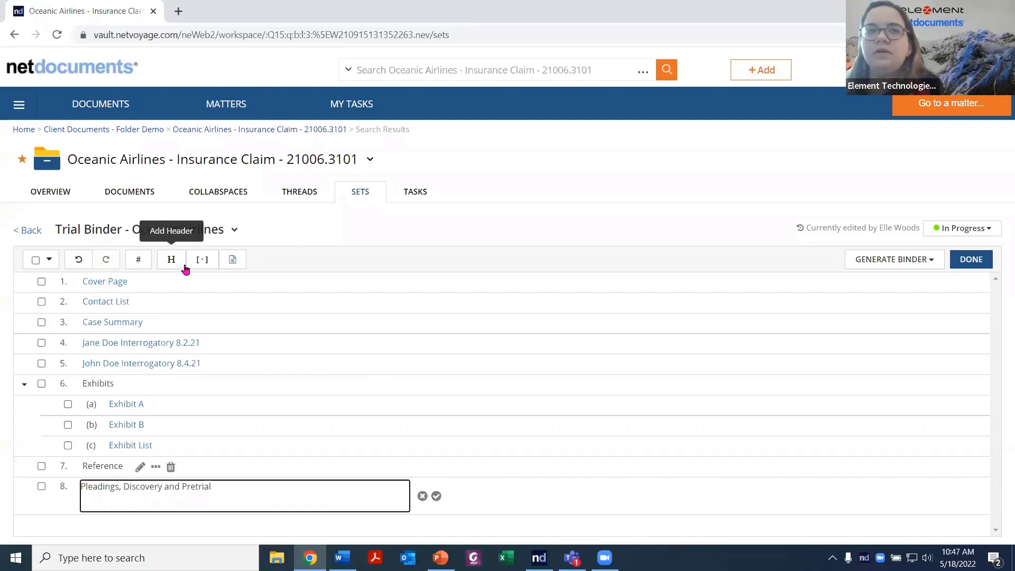
pyautogui.click(436, 496)
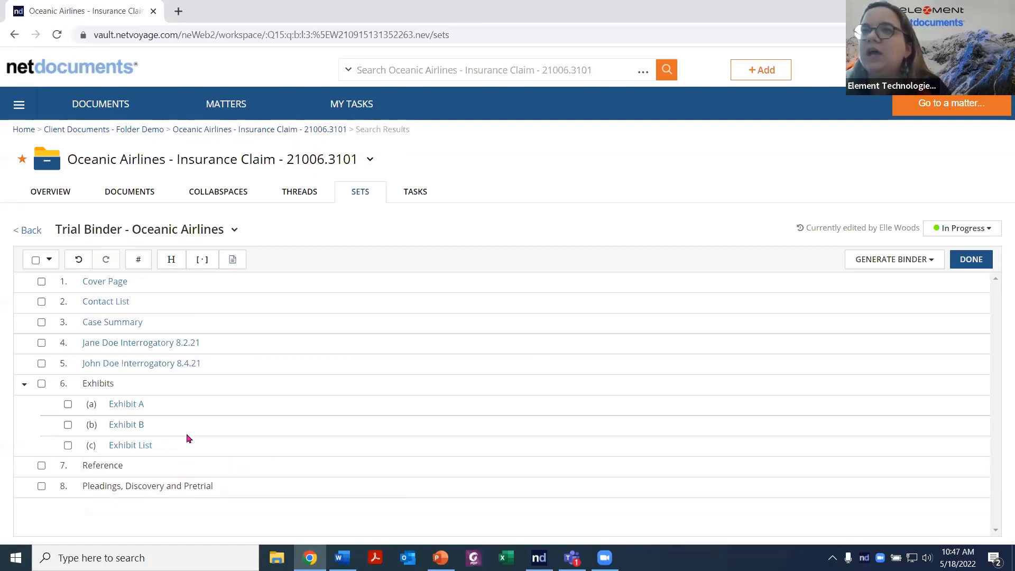
# Step: Move the Reference header directly below Cover Page, and the Pleadings, Discovery and Pretrial header directly above the two interrogatories
pyautogui.moveTo(246, 473); pyautogui.dragTo(248, 301)
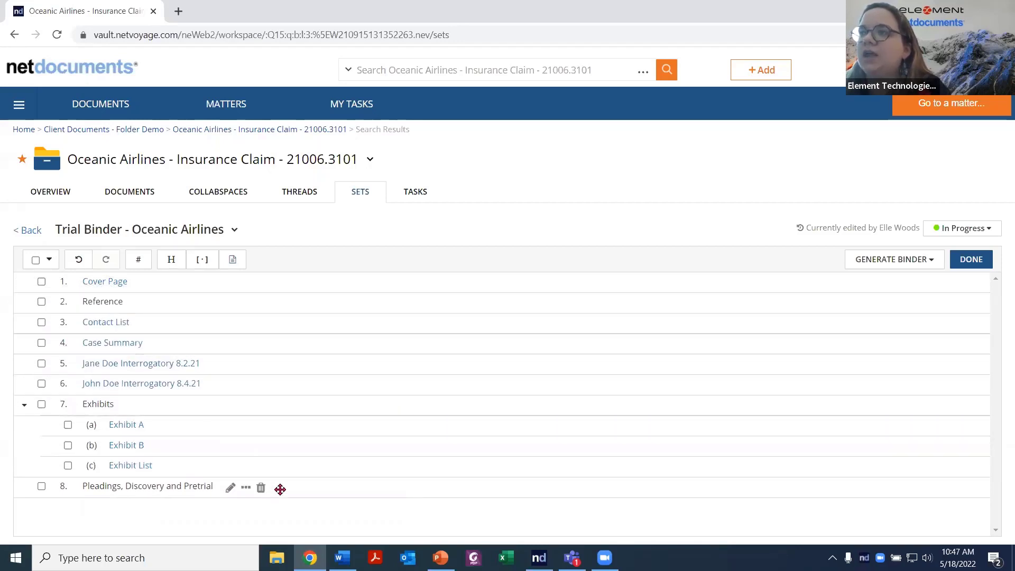
pyautogui.moveTo(294, 487); pyautogui.dragTo(291, 366)
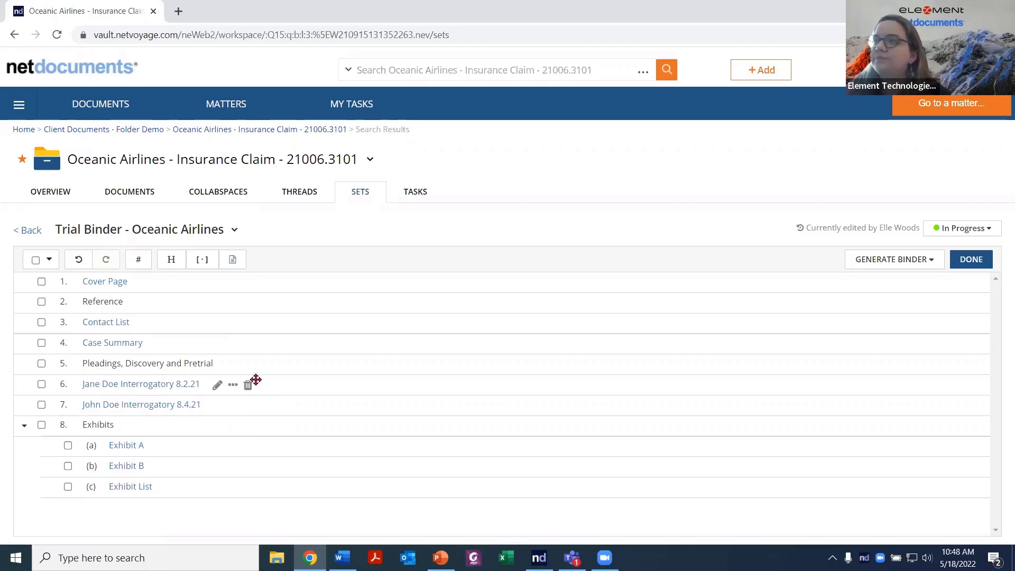
# Step: Add a placeholder named "Answer to Complaint" and place it between the interrogatories and the Exhibits section
pyautogui.click(212, 266)
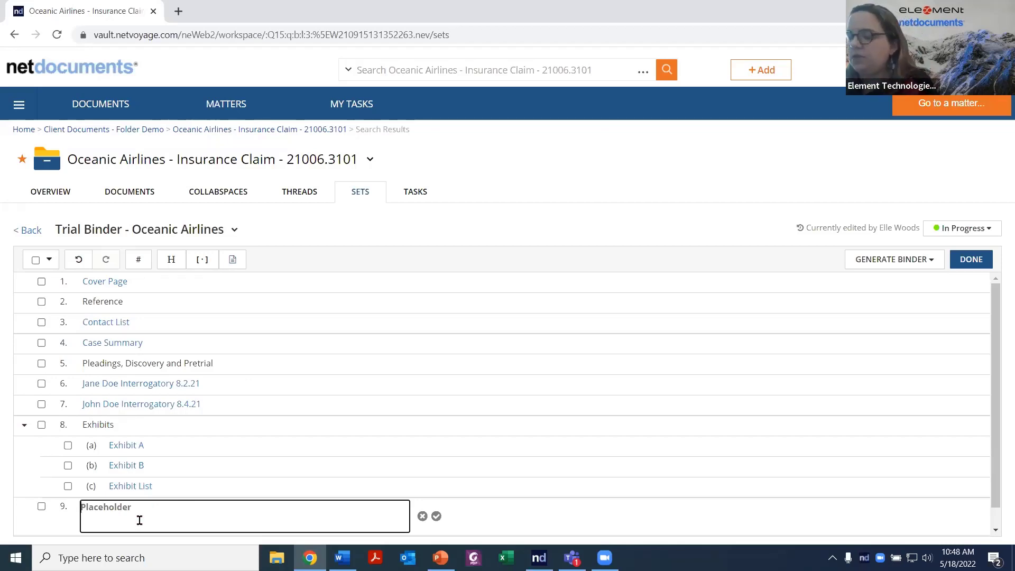
pyautogui.write('Answer t')
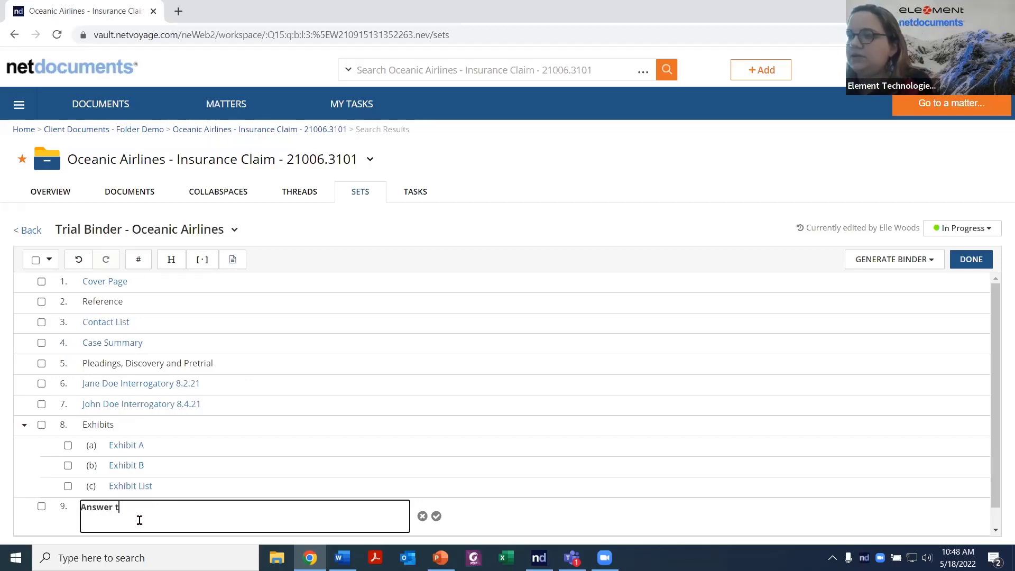
pyautogui.write('o Complaint')
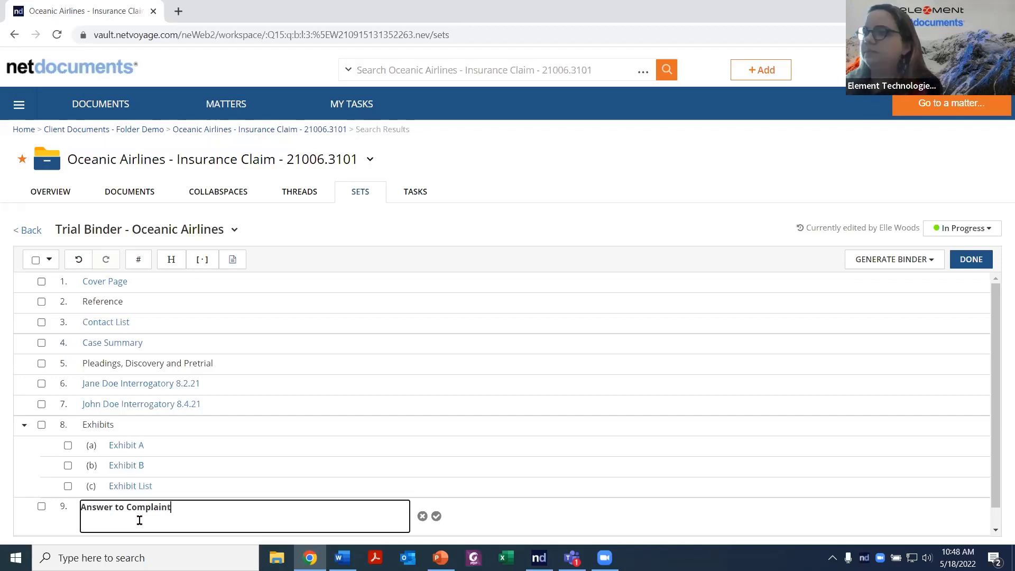
pyautogui.click(436, 516)
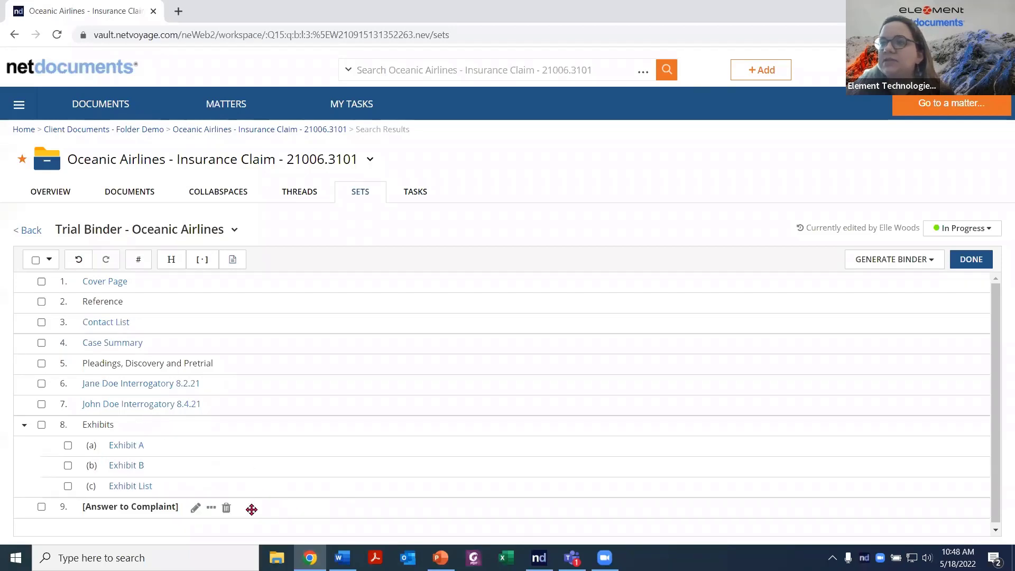
pyautogui.moveTo(252, 507); pyautogui.dragTo(256, 423)
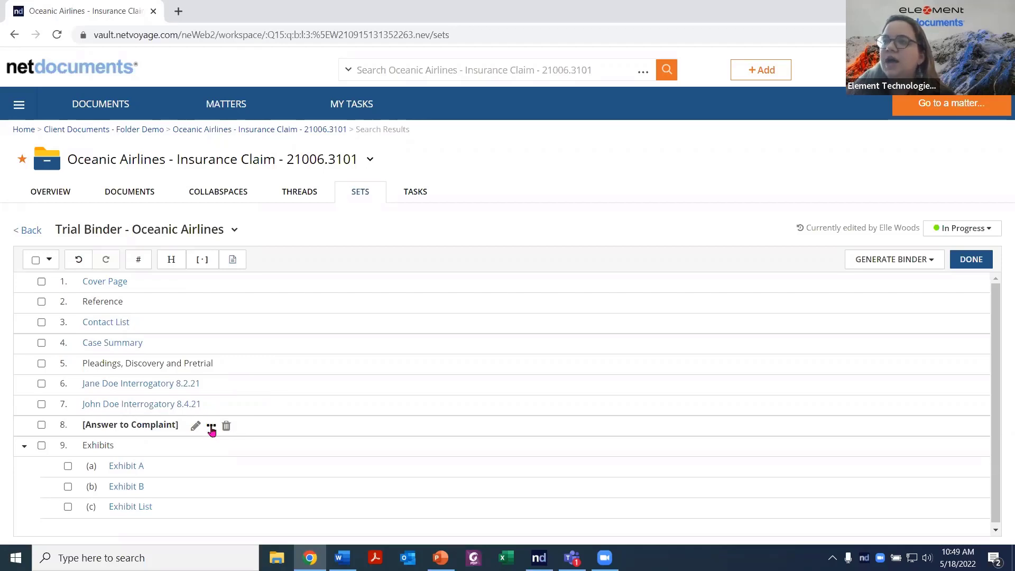
# Step: Fill the Answer to Complaint placeholder by searching the workspace for "answer" and linking the Answer to Complaint document
pyautogui.click(211, 428)
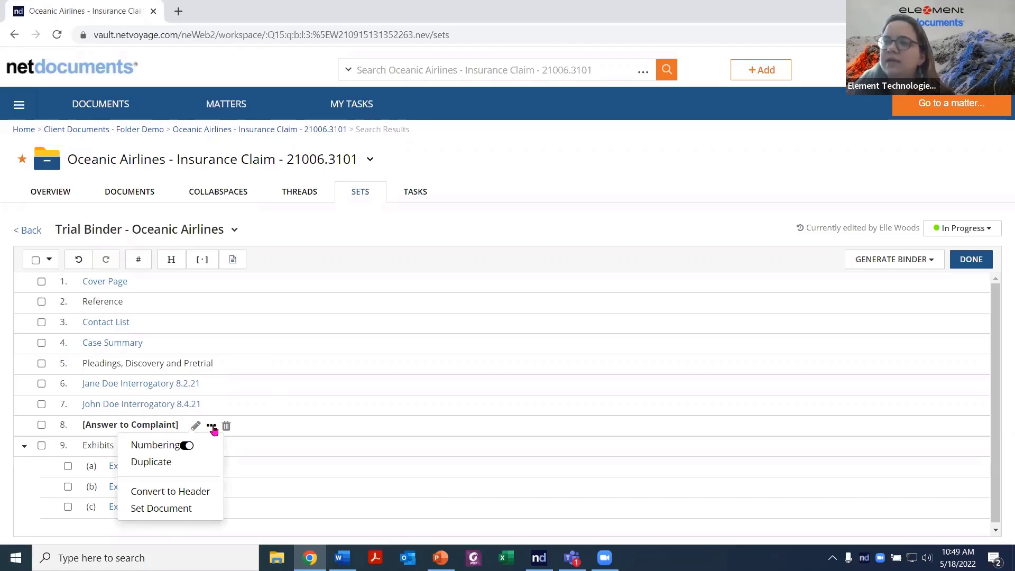
pyautogui.click(200, 509)
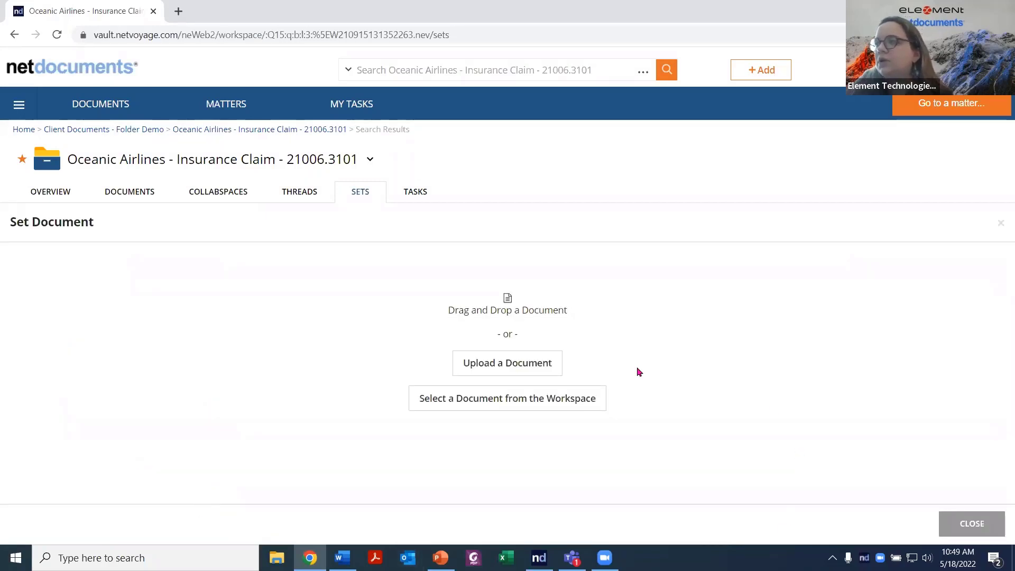
pyautogui.click(579, 406)
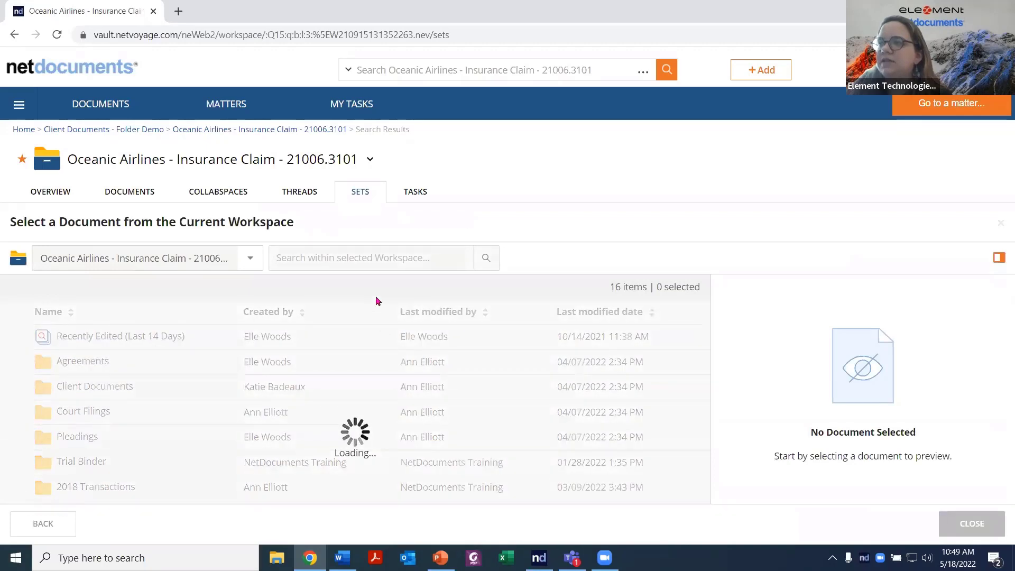
pyautogui.click(370, 258)
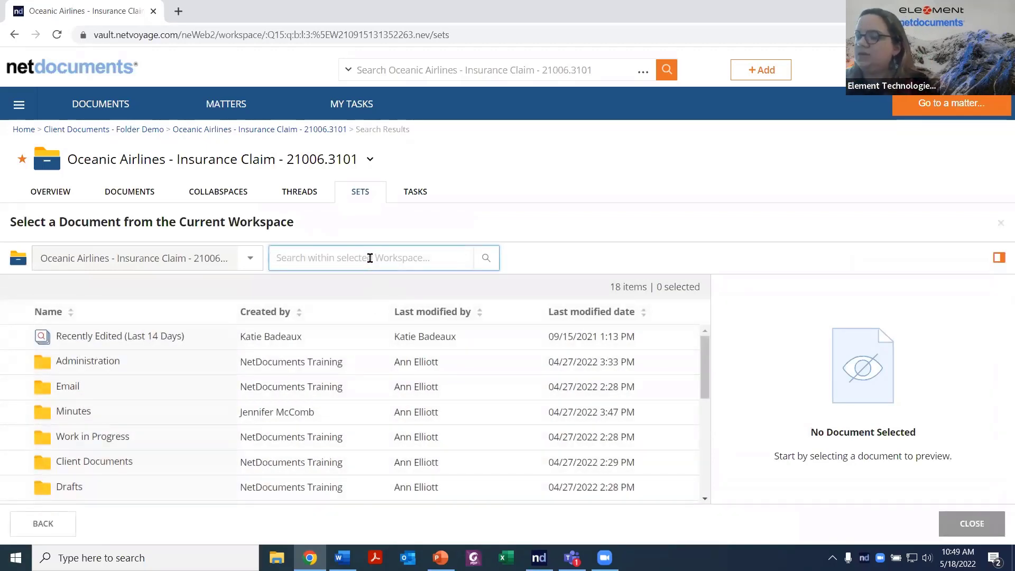
pyautogui.write('answer')
pyautogui.press('Return')
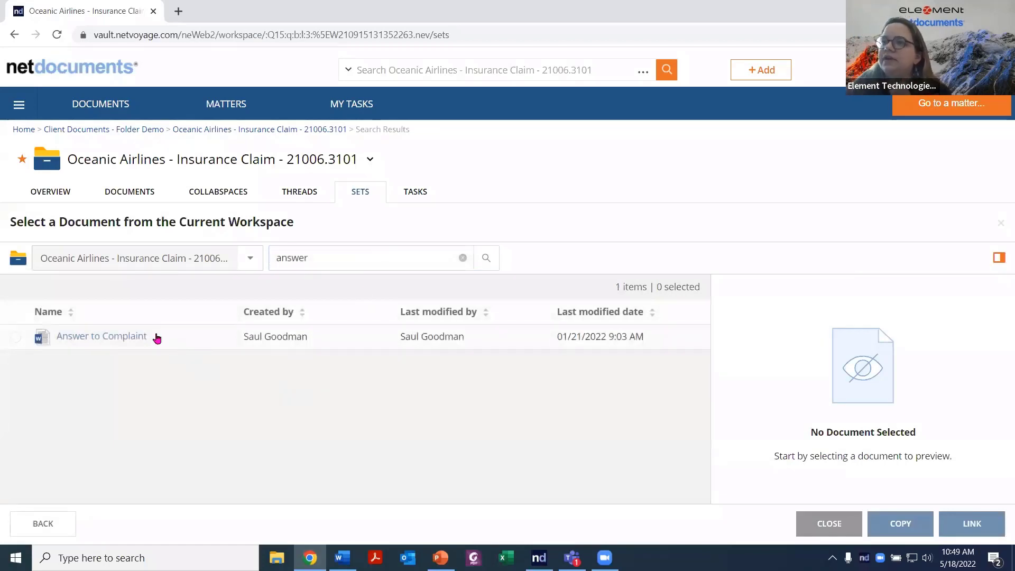
pyautogui.click(16, 337)
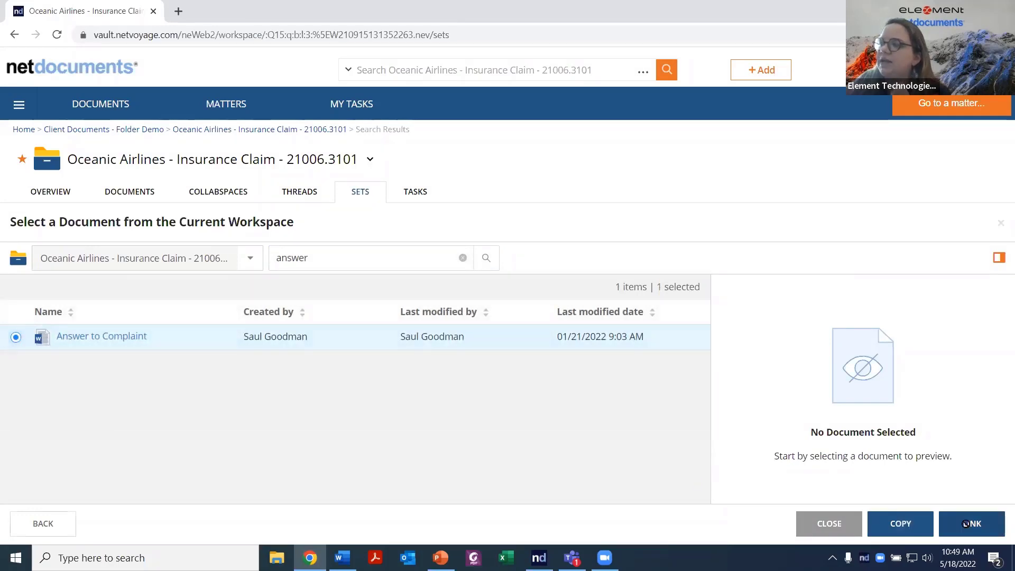
pyautogui.click(966, 526)
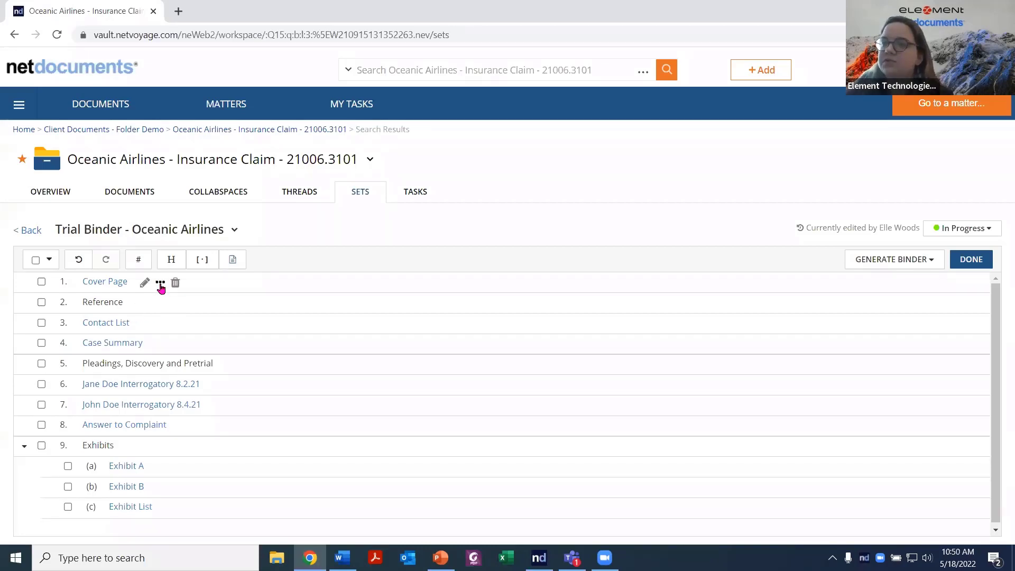
# Step: Turn off numbering for Cover Page, Reference, Pleadings, Discovery and Pretrial, and Exhibits
pyautogui.click(160, 285)
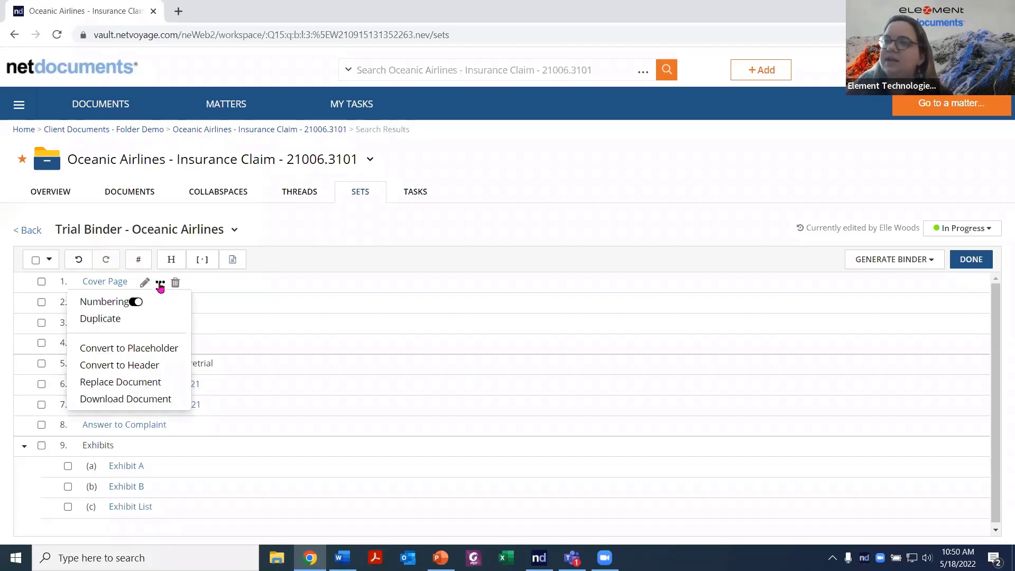
pyautogui.click(132, 302)
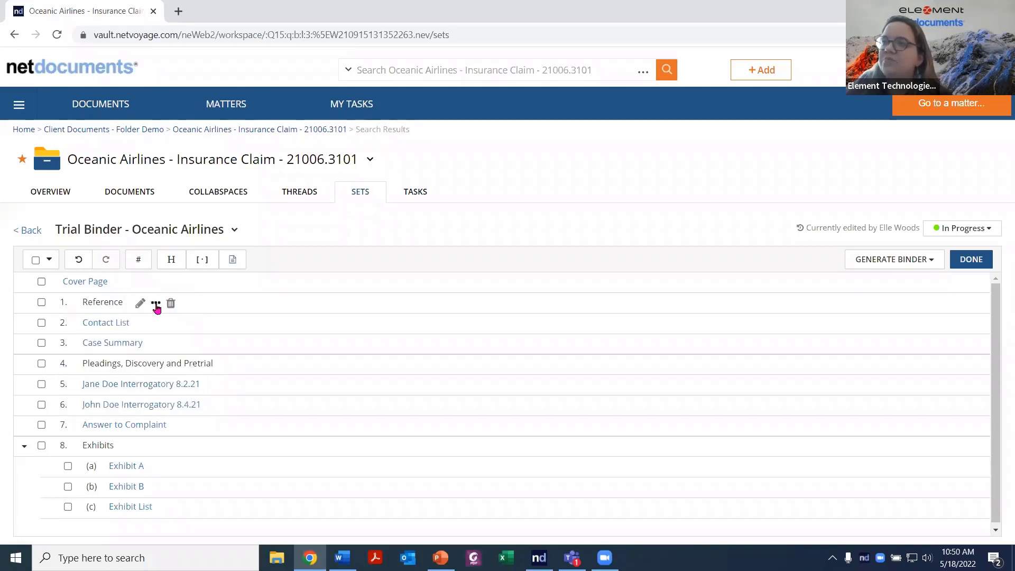
pyautogui.click(156, 304)
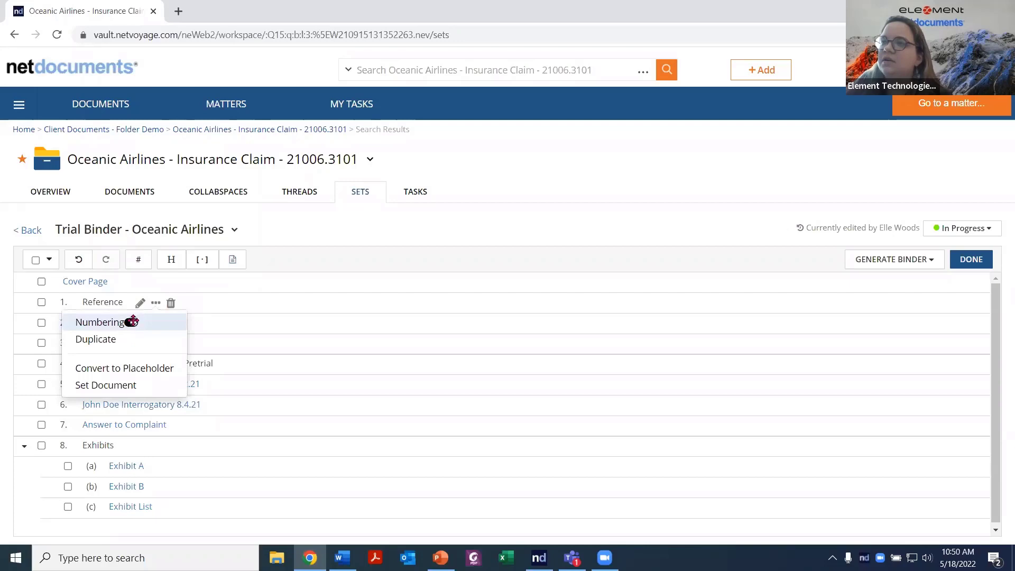
pyautogui.click(132, 321)
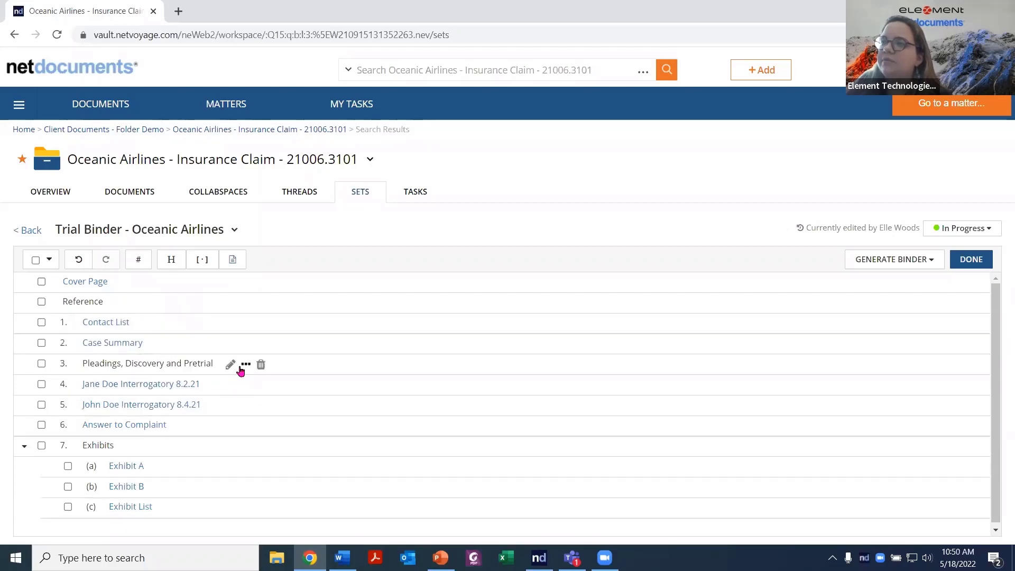
pyautogui.click(245, 365)
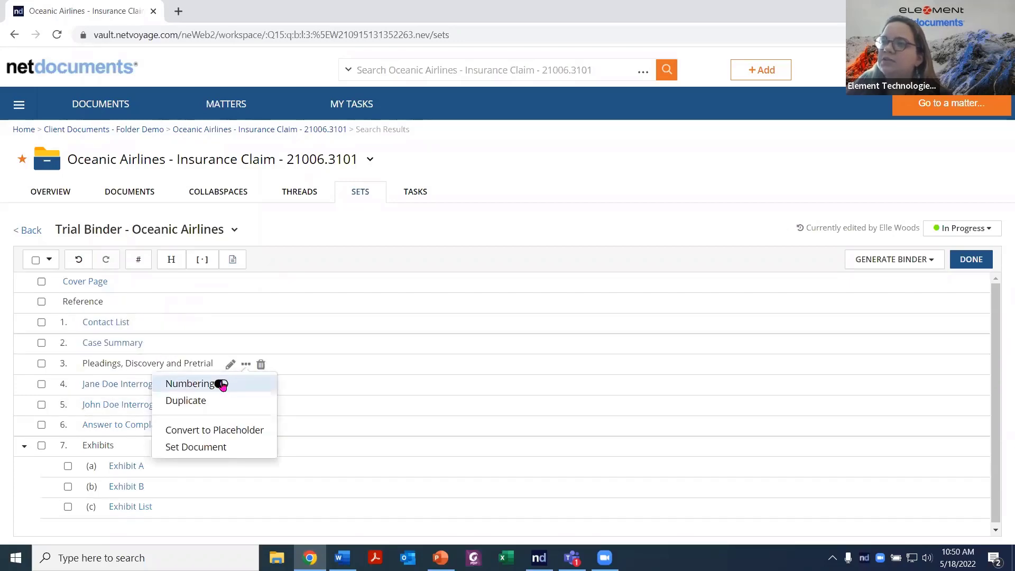
pyautogui.click(221, 385)
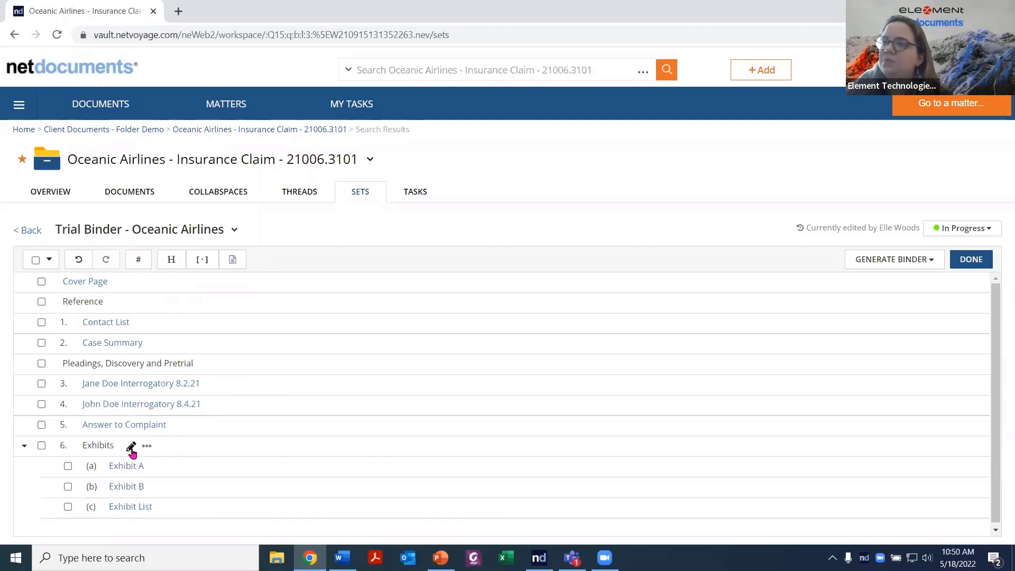
pyautogui.click(147, 446)
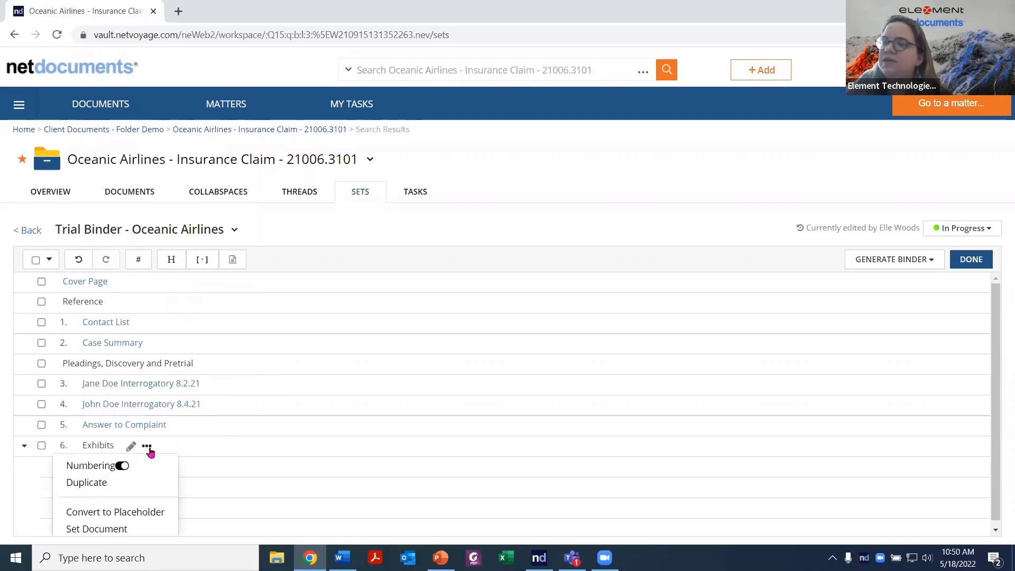
pyautogui.click(123, 466)
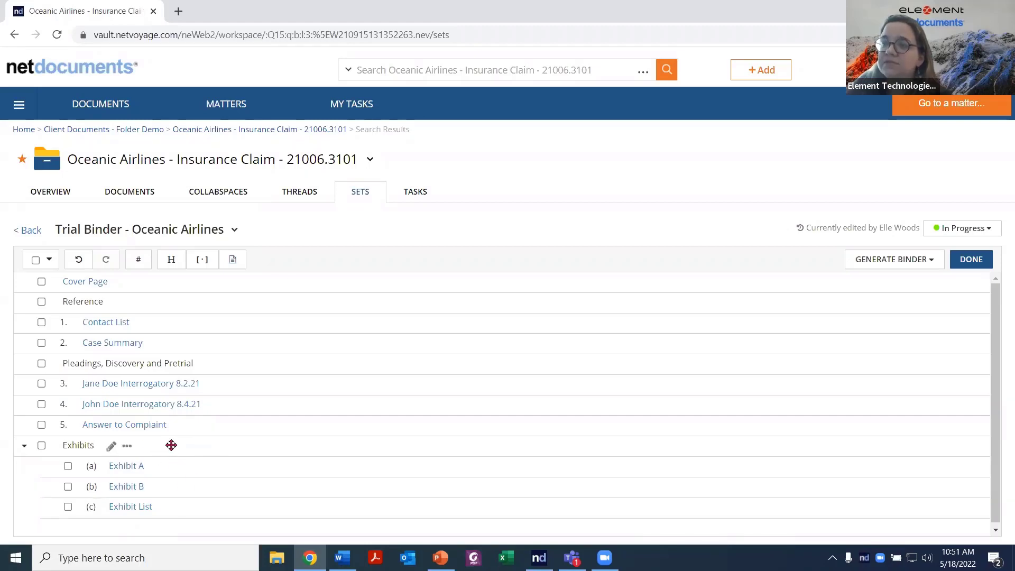
pyautogui.moveTo(171, 445); pyautogui.dragTo(162, 483)
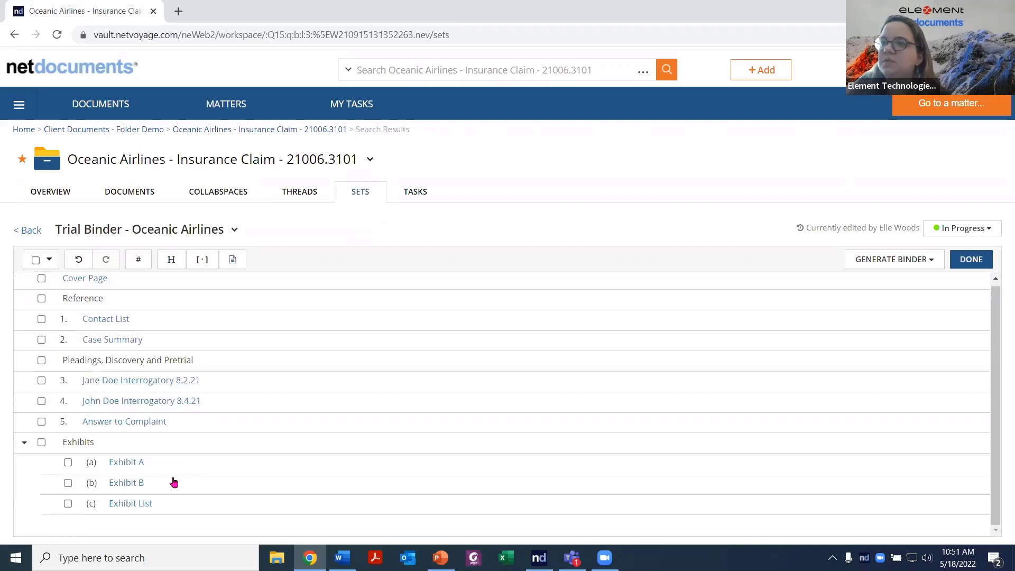
pyautogui.moveTo(264, 508); pyautogui.dragTo(263, 426)
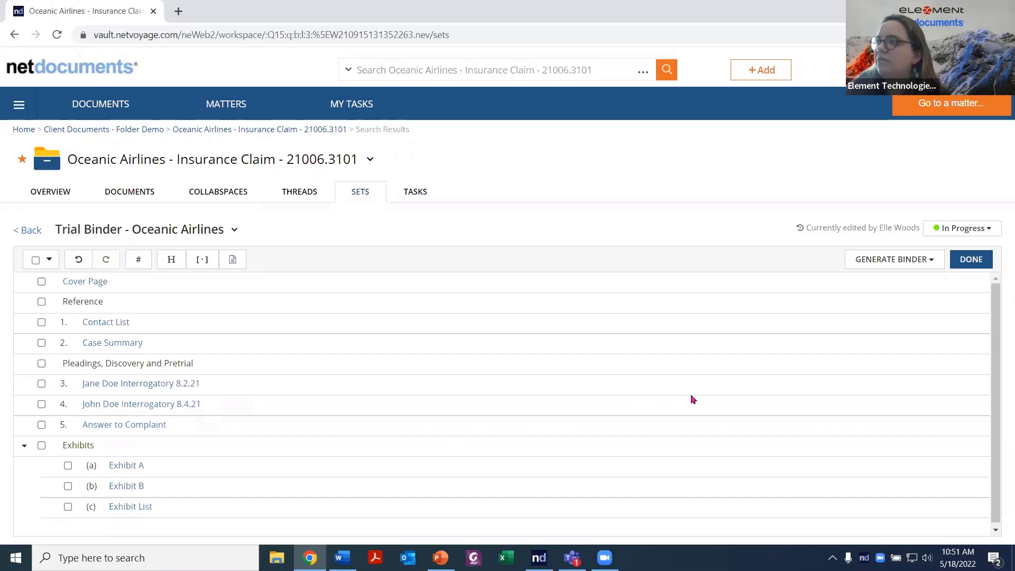
# Step: Start generating a PDF binder from the set and title its index page bookmark "Table of Contents"
pyautogui.click(908, 264)
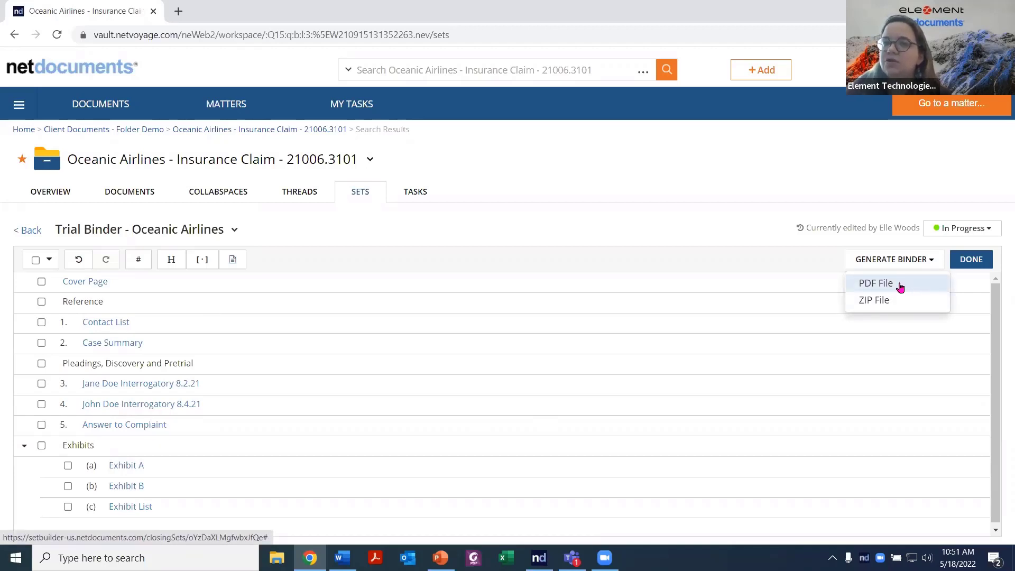
pyautogui.click(900, 280)
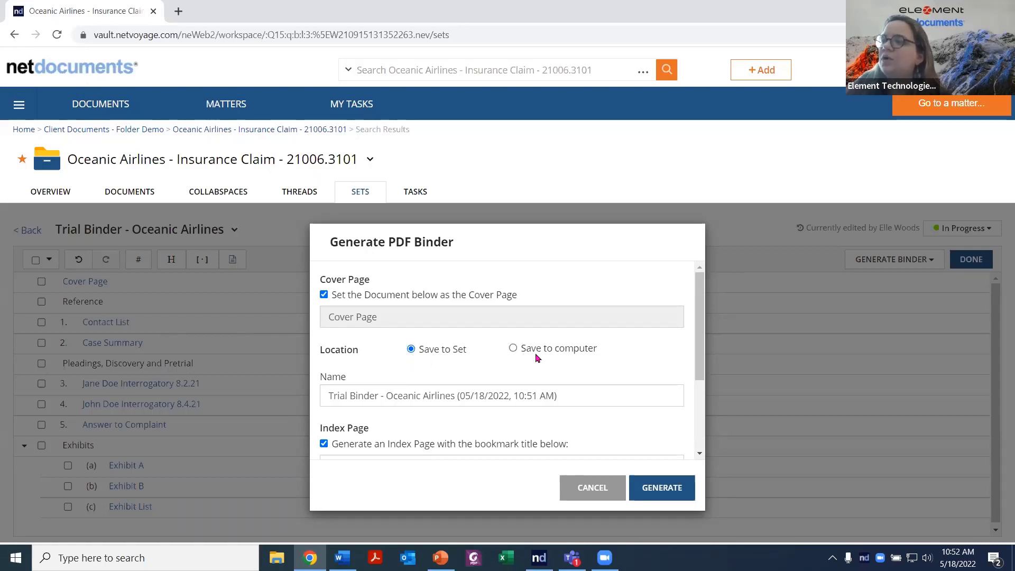
pyautogui.scroll(-2, 536, 358)
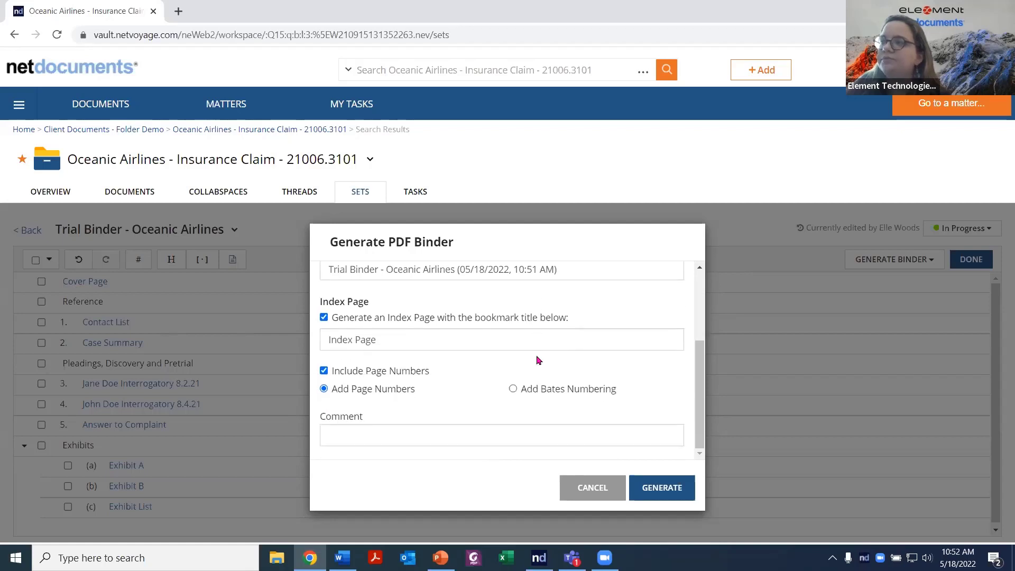
pyautogui.scroll(1, 531, 356)
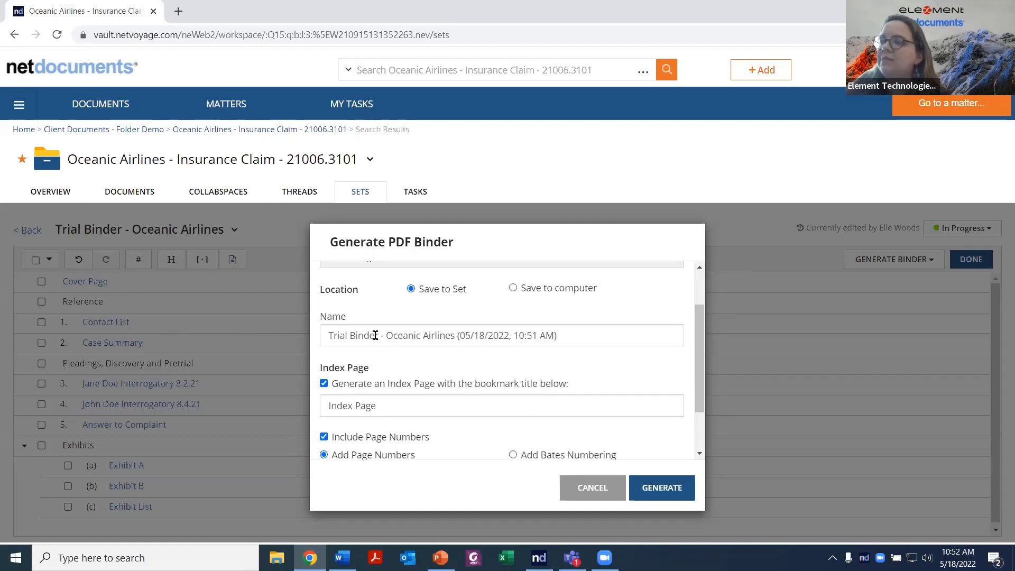
pyautogui.click(566, 338)
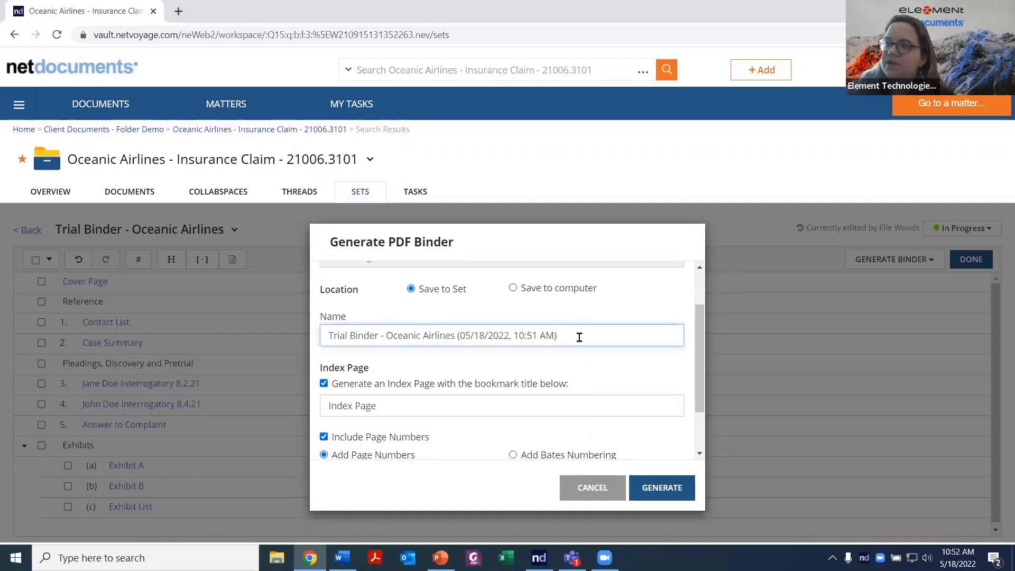
pyautogui.click(594, 367)
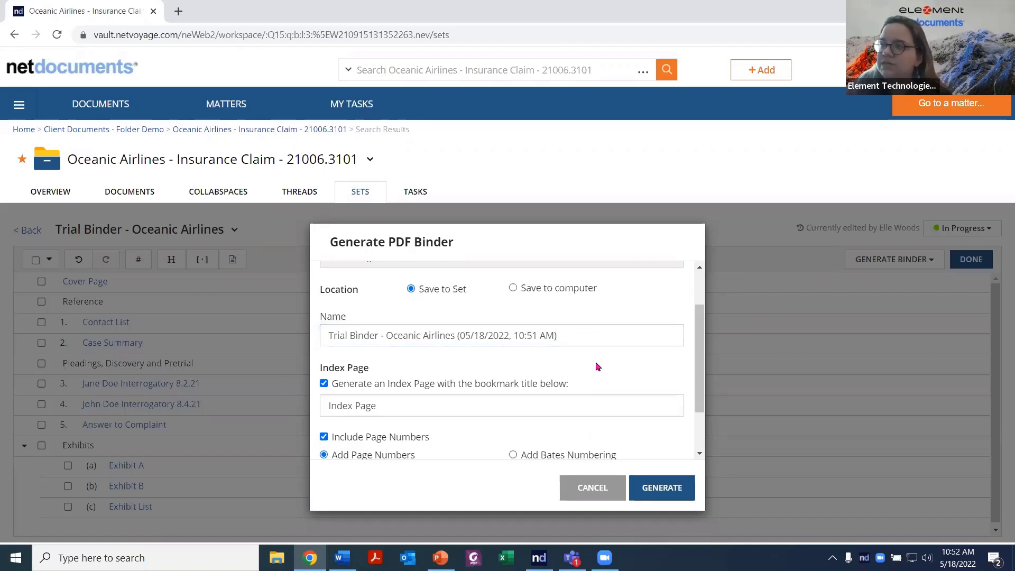
pyautogui.scroll(-2, 601, 367)
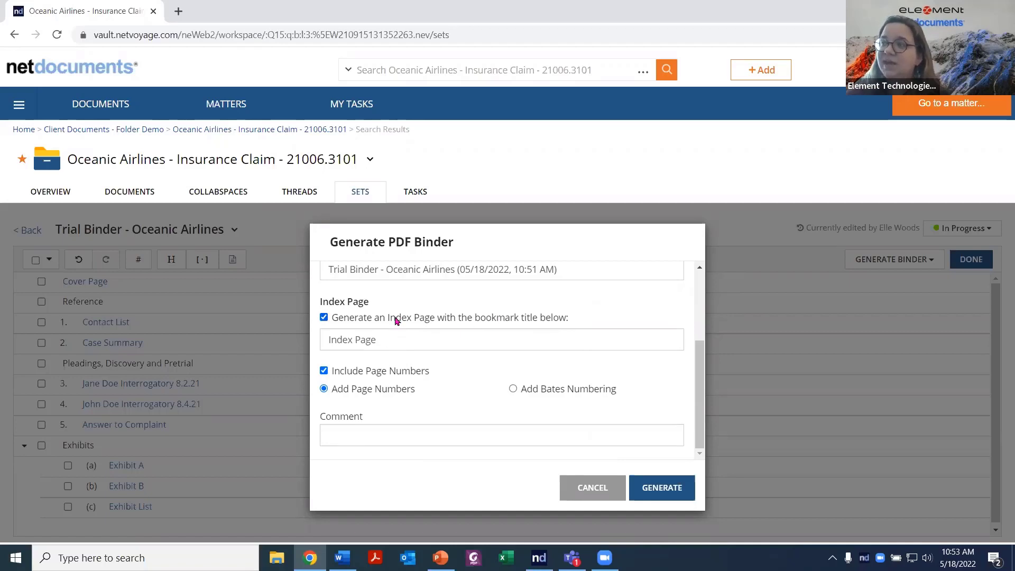
pyautogui.moveTo(406, 343); pyautogui.dragTo(228, 372)
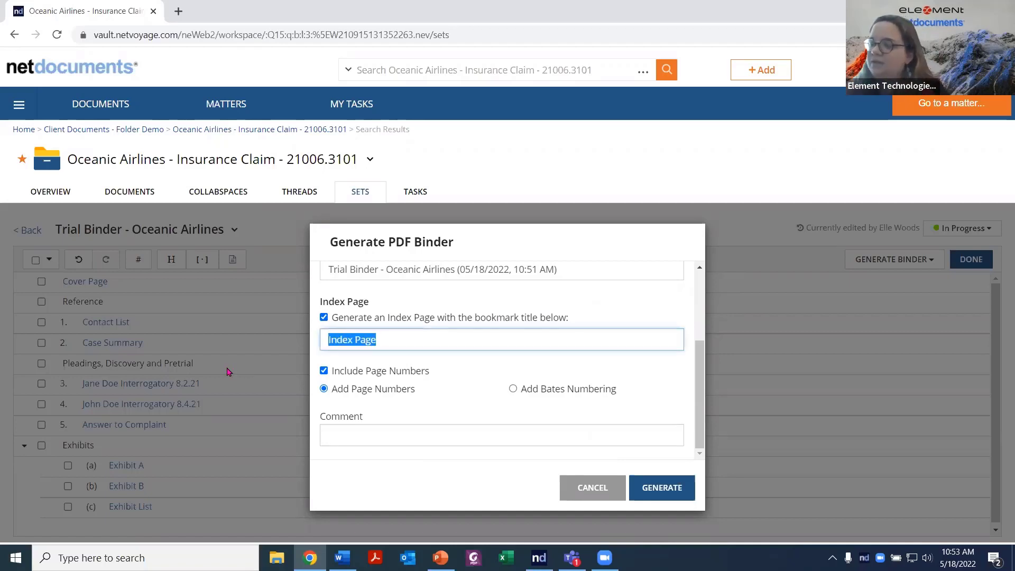
pyautogui.write('Table of ')
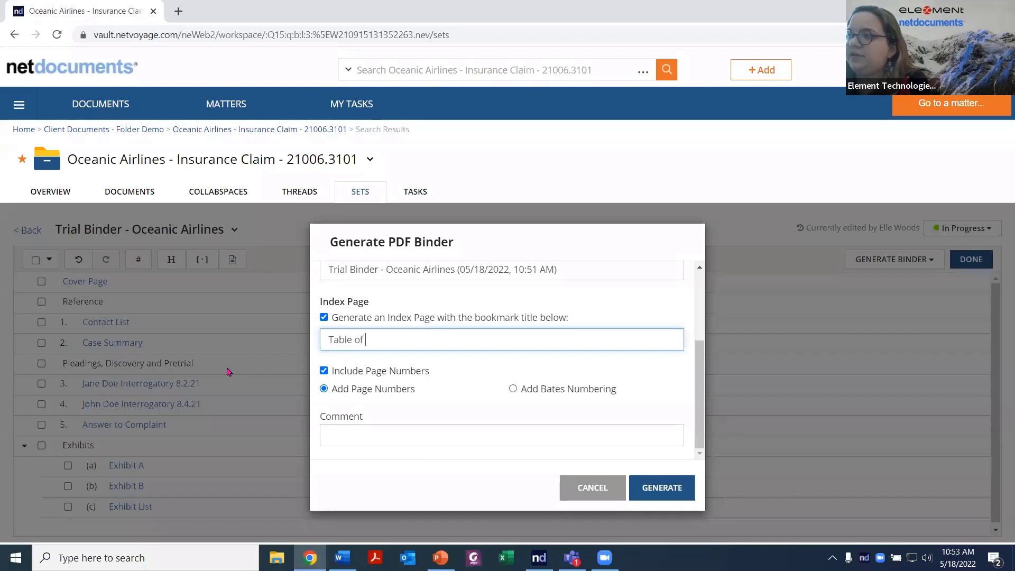
pyautogui.write('Contents')
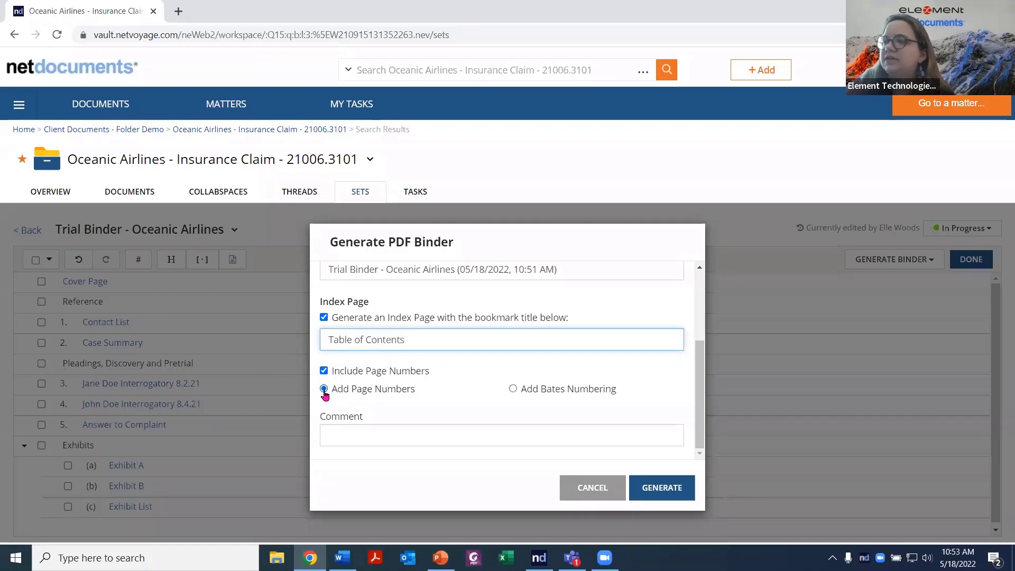
# Step: Switch the binder's page numbers to Bates numbering with the prefix OCEAN and 4 digits, and generate the binder
pyautogui.click(510, 390)
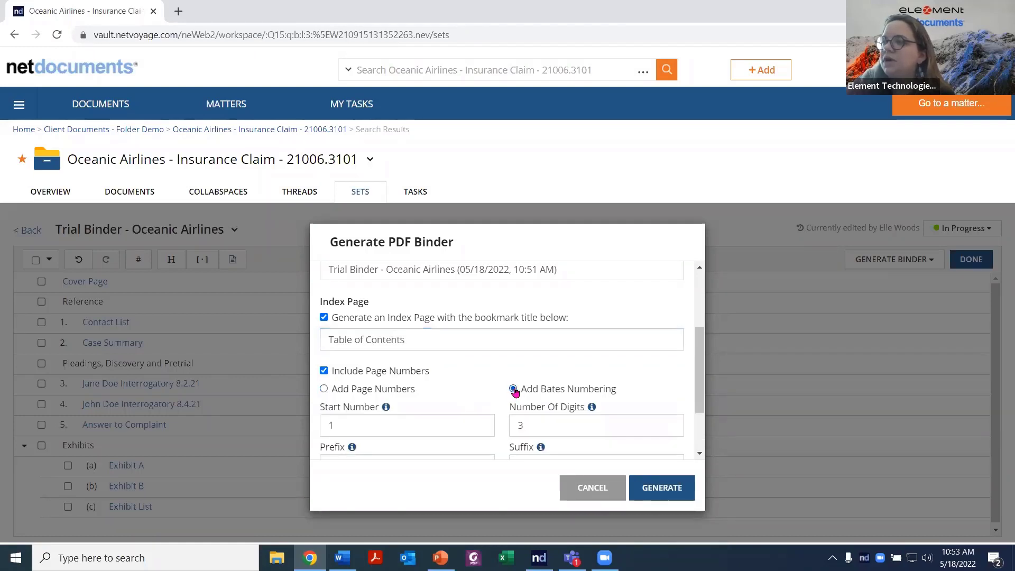
pyautogui.scroll(-2, 503, 393)
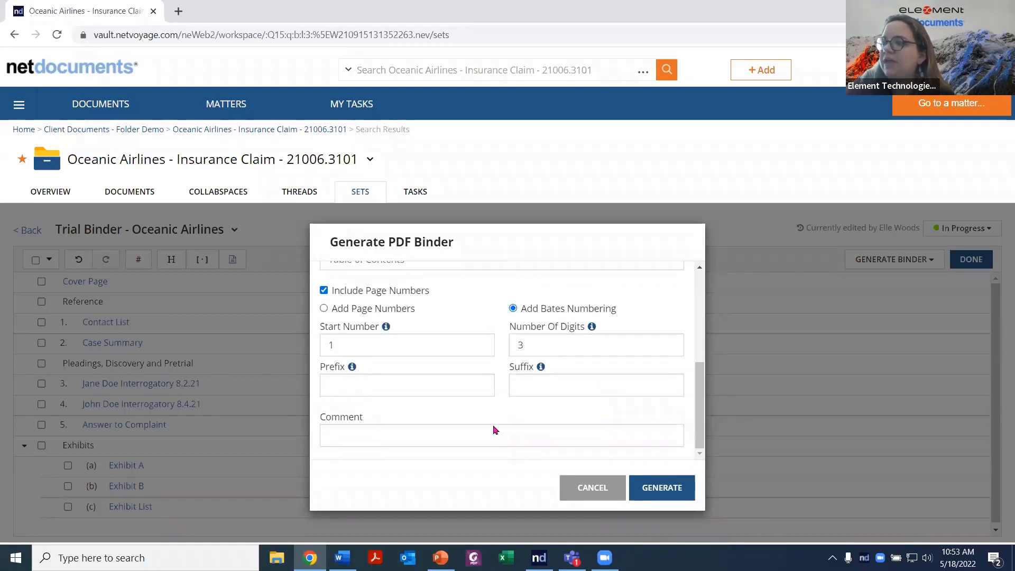
pyautogui.click(355, 389)
pyautogui.write('OCEAN')
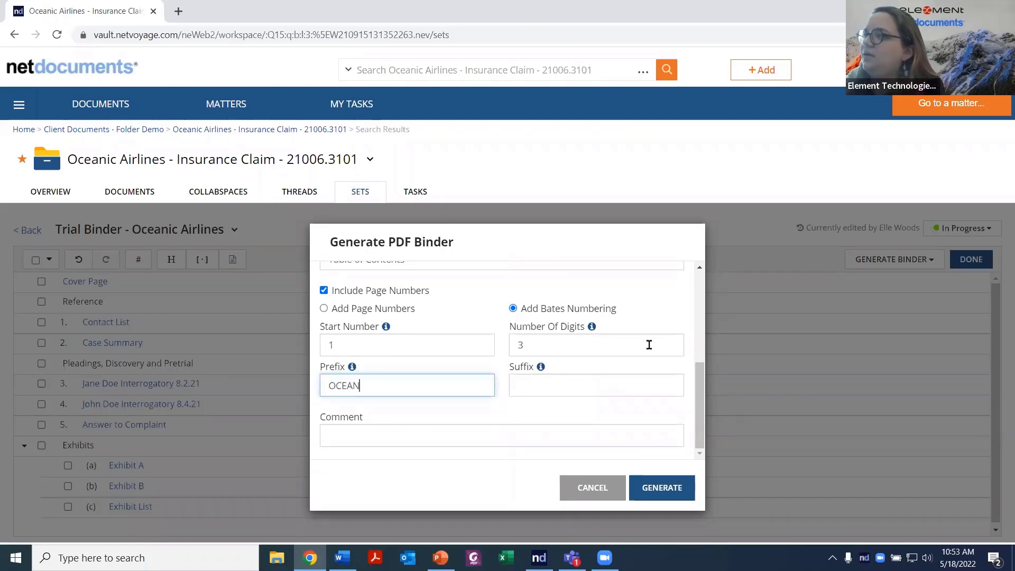
pyautogui.doubleClick(613, 345)
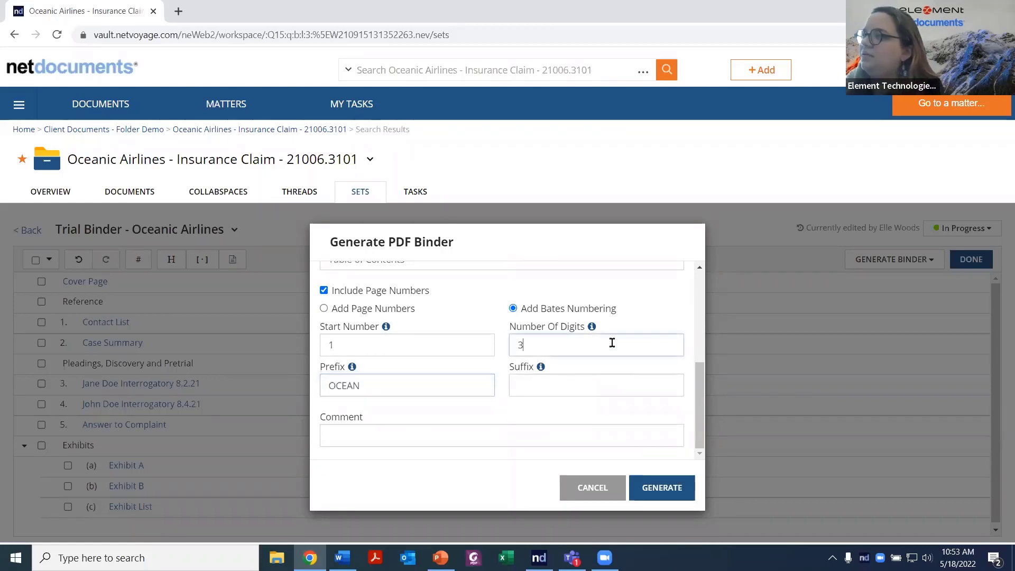
pyautogui.write('4')
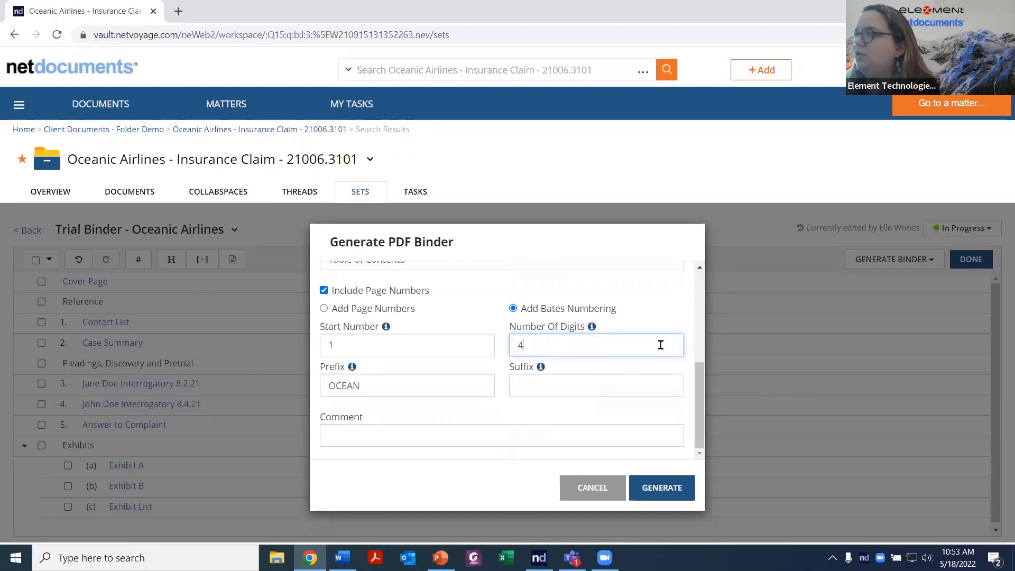
pyautogui.click(363, 383)
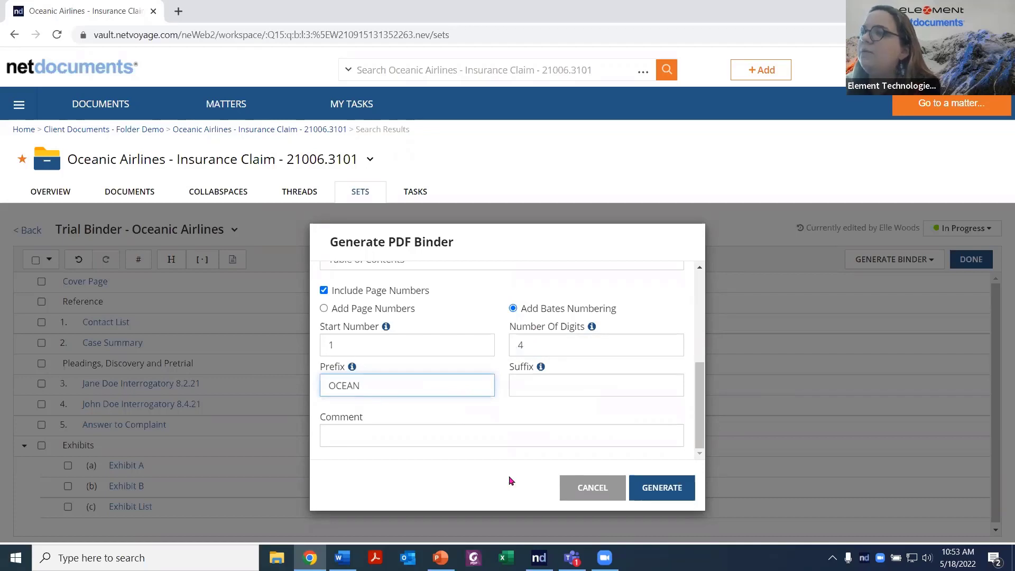
pyautogui.click(665, 489)
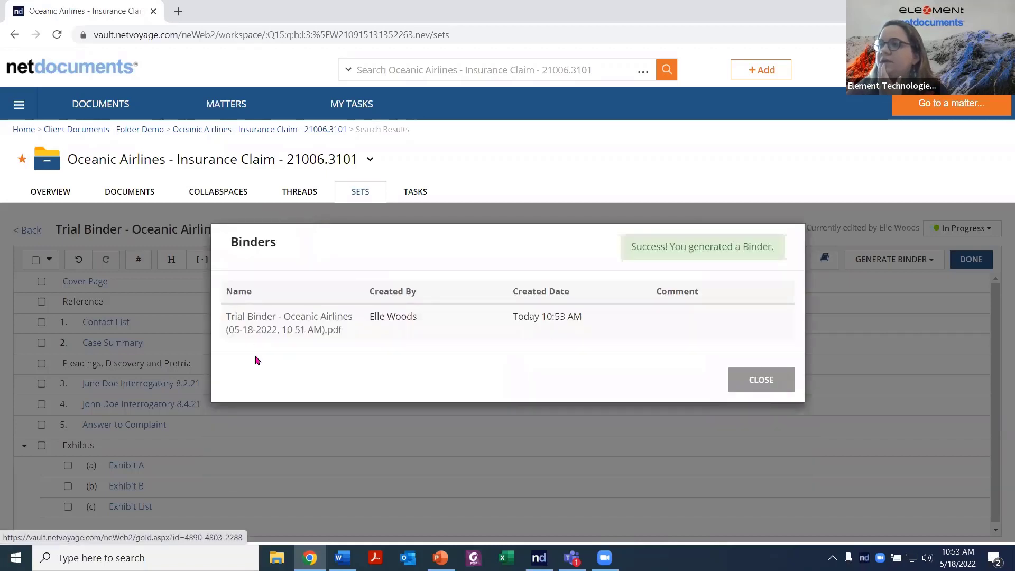
# Step: Open the generated binder PDF, expand the Exhibits bookmark and check the Exhibit A, interrogatory and Pleadings, Discovery and Pretrial bookmarks
pyautogui.click(257, 332)
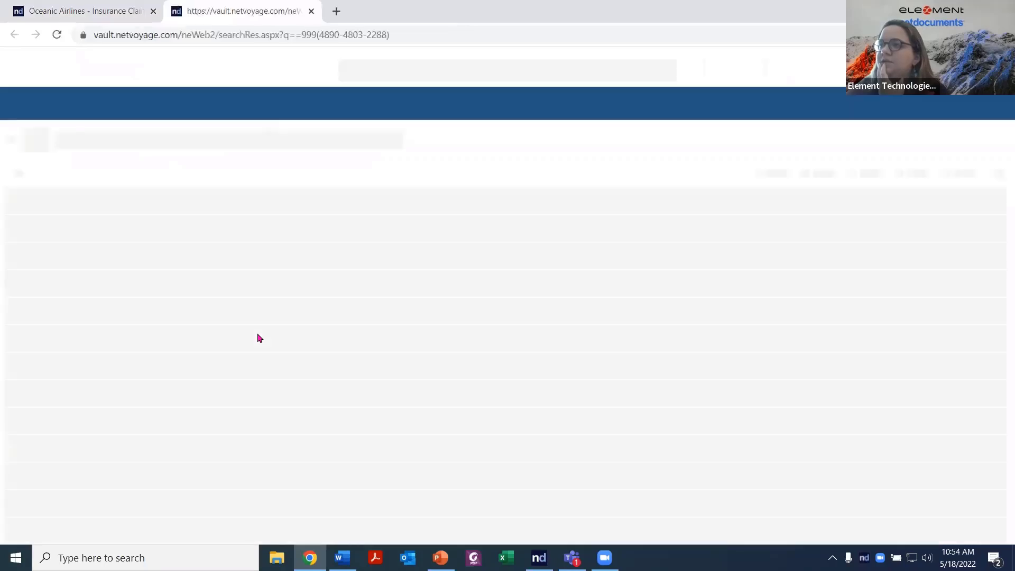
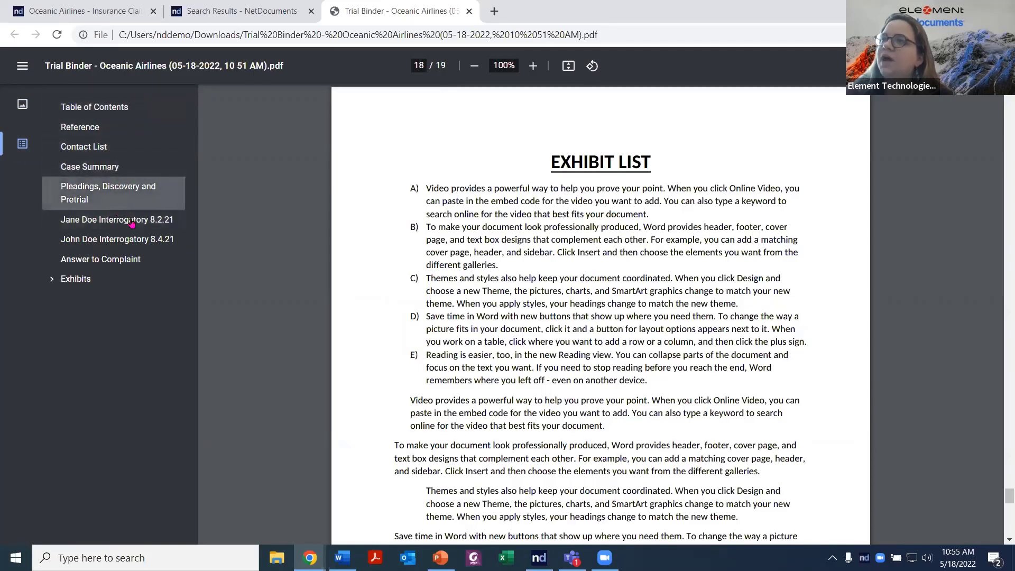
pyautogui.click(61, 281)
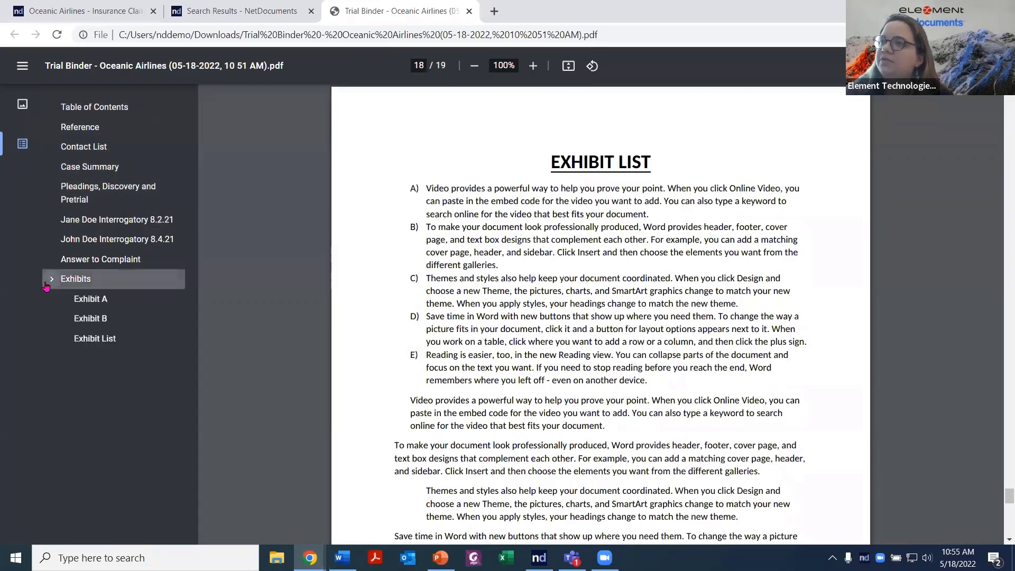
pyautogui.click(108, 301)
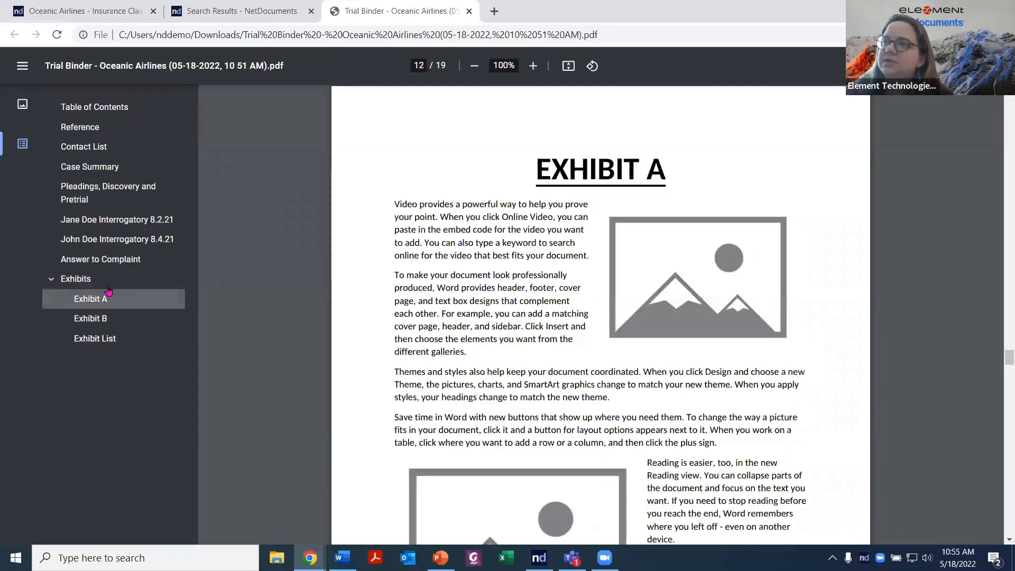
pyautogui.click(112, 225)
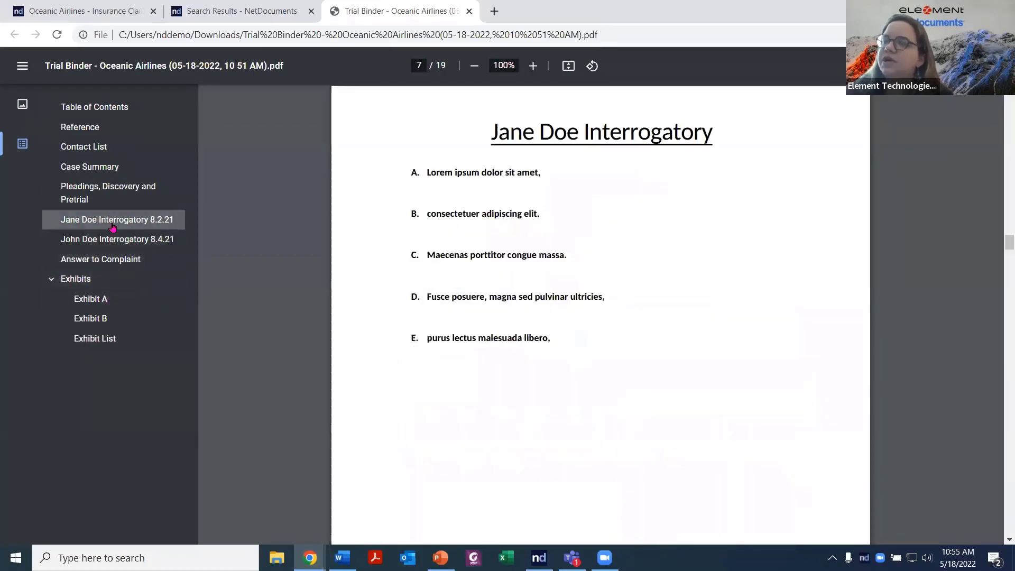
pyautogui.click(110, 239)
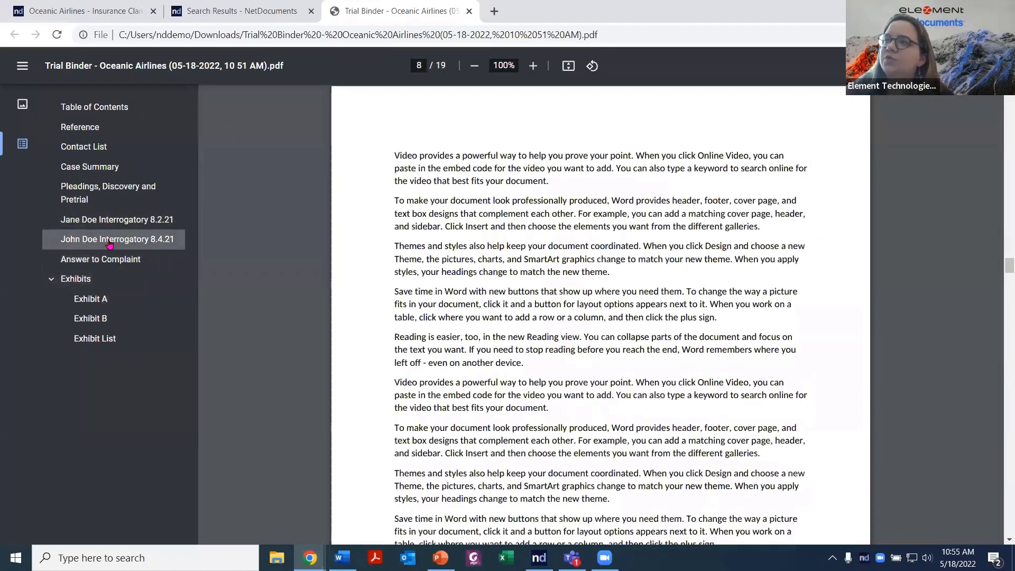
pyautogui.click(127, 197)
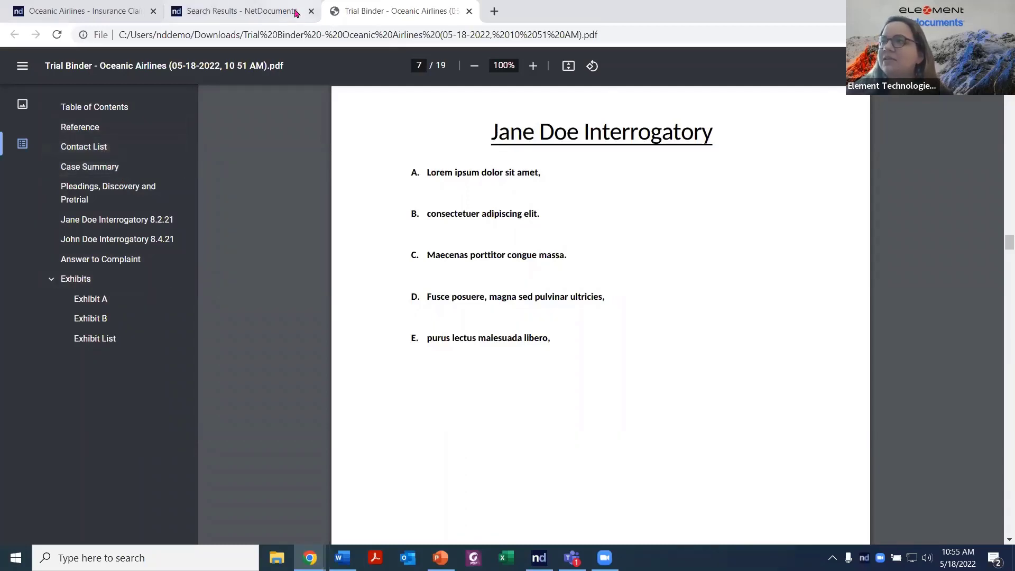
# Step: Return to the Oceanic Airlines - Insurance Claim workspace and open the Trial Binder - Oceanic Airlines set
pyautogui.click(261, 10)
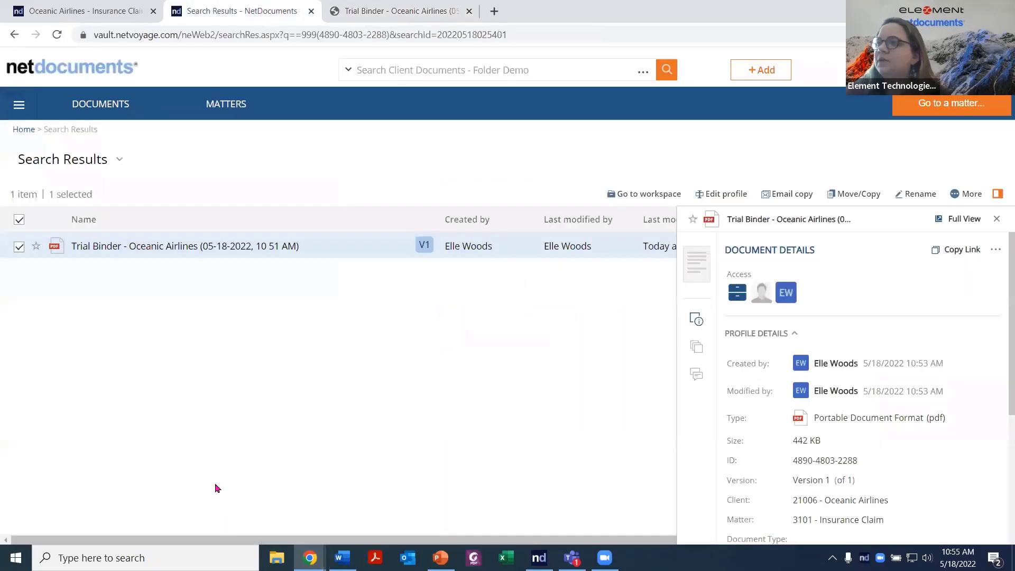
pyautogui.moveTo(97, 109)
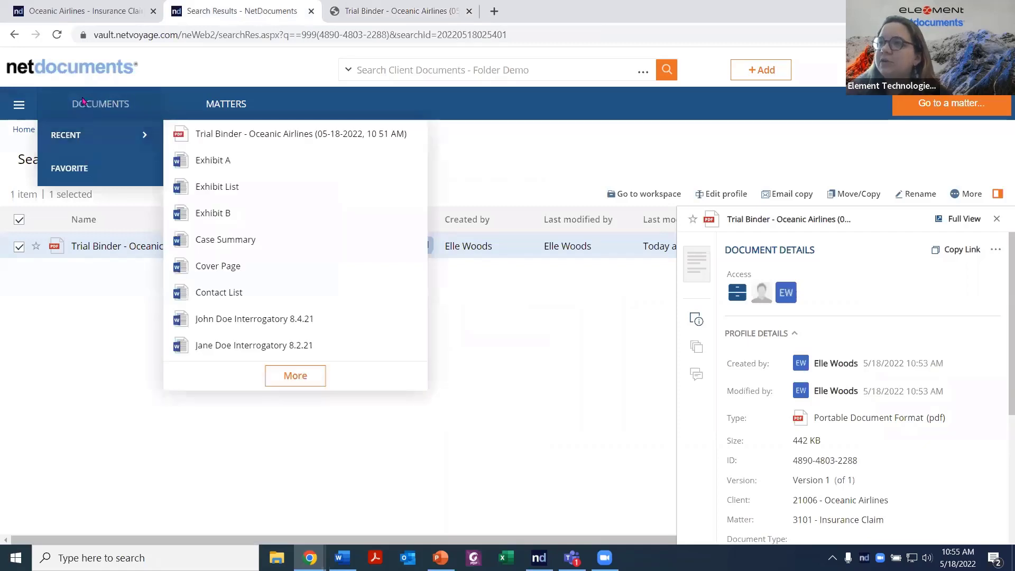
pyautogui.click(136, 62)
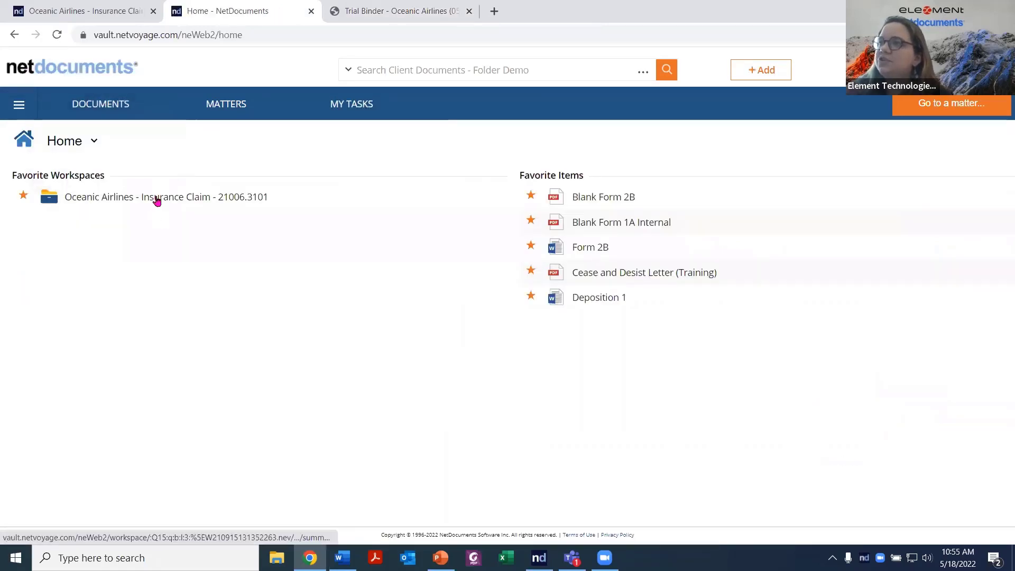
pyautogui.click(157, 198)
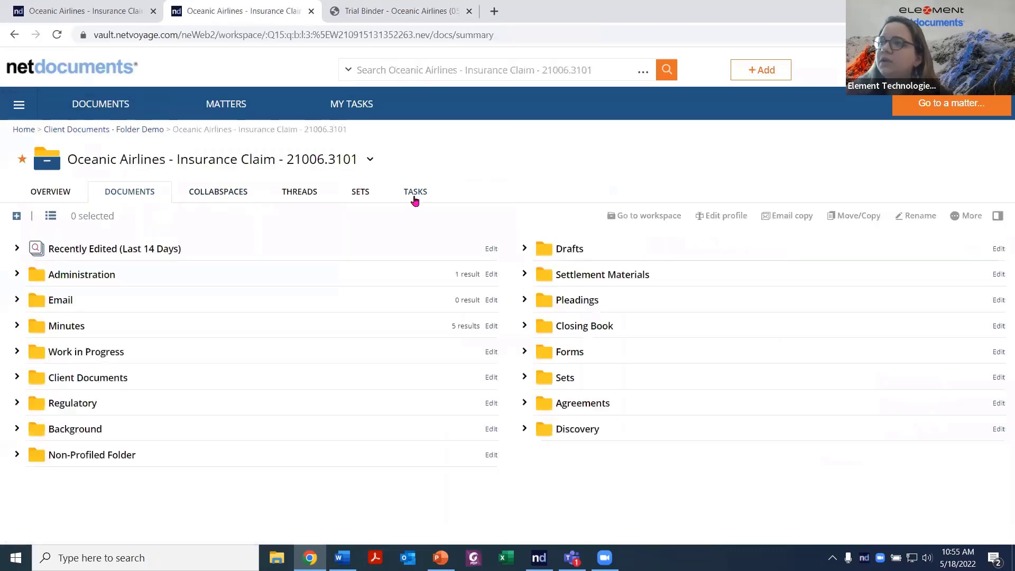
pyautogui.click(368, 197)
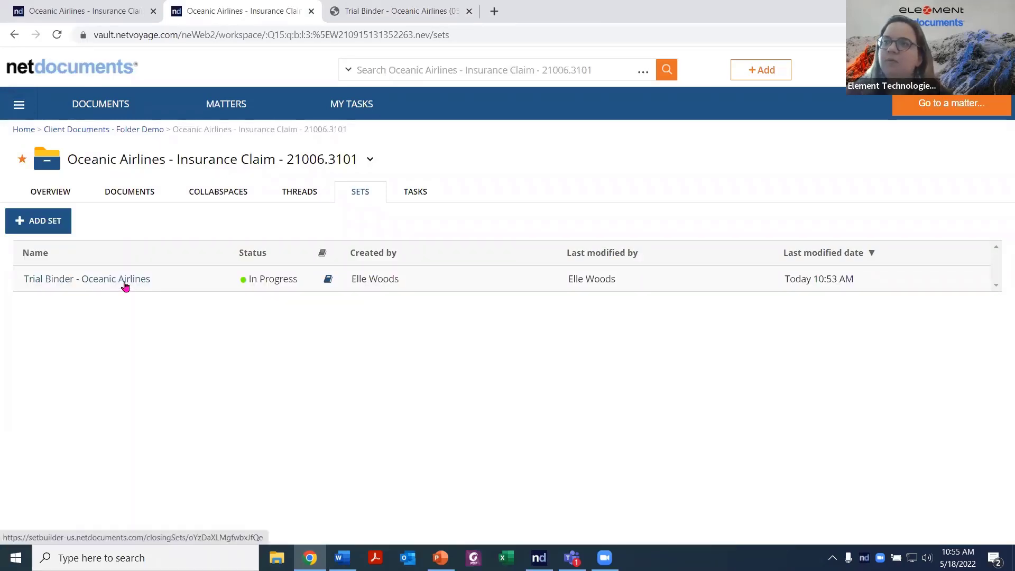
pyautogui.click(124, 286)
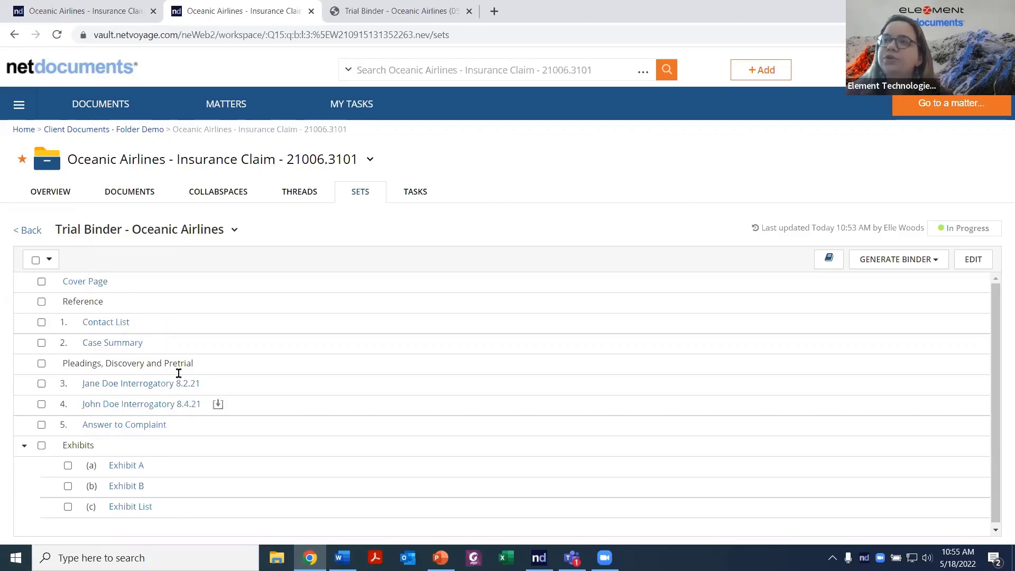
# Step: Start cloning the Trial Binder - Oceanic Airlines set, begin its name with "Trial Binder -" and choose the Bluehound Bus Line - Company Formation workspace
pyautogui.click(219, 242)
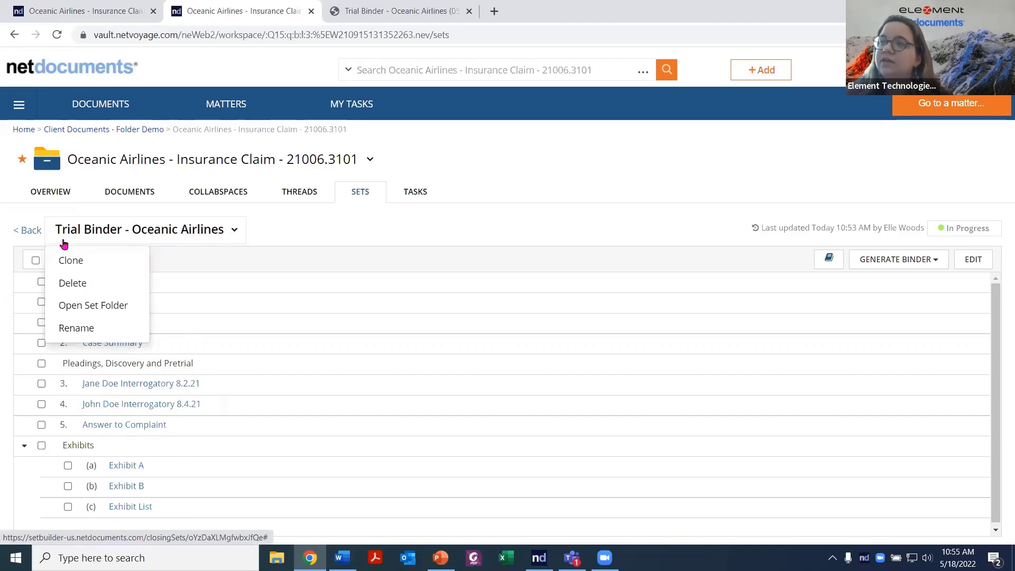
pyautogui.click(117, 268)
pyautogui.click(442, 302)
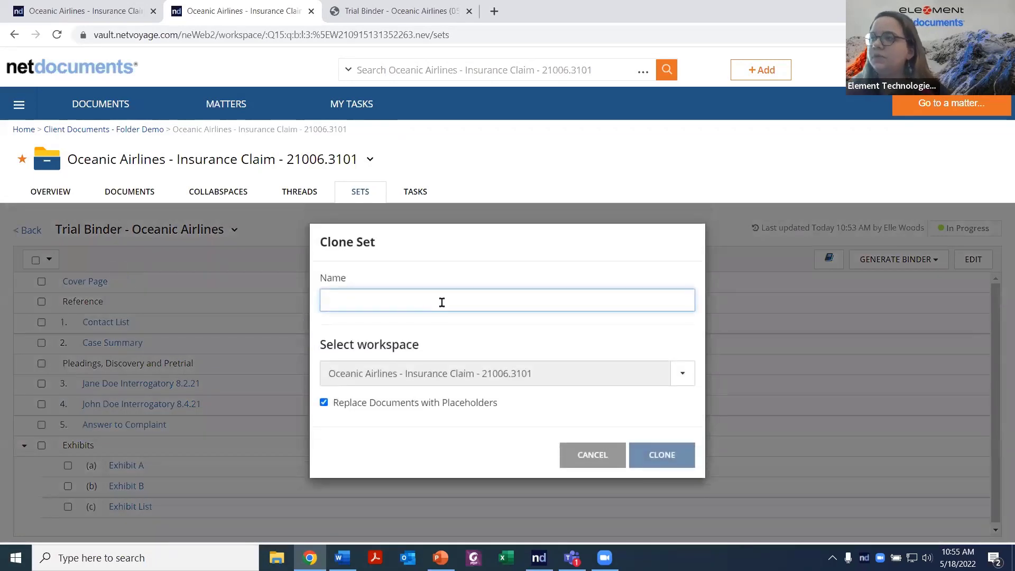
pyautogui.write('Trial')
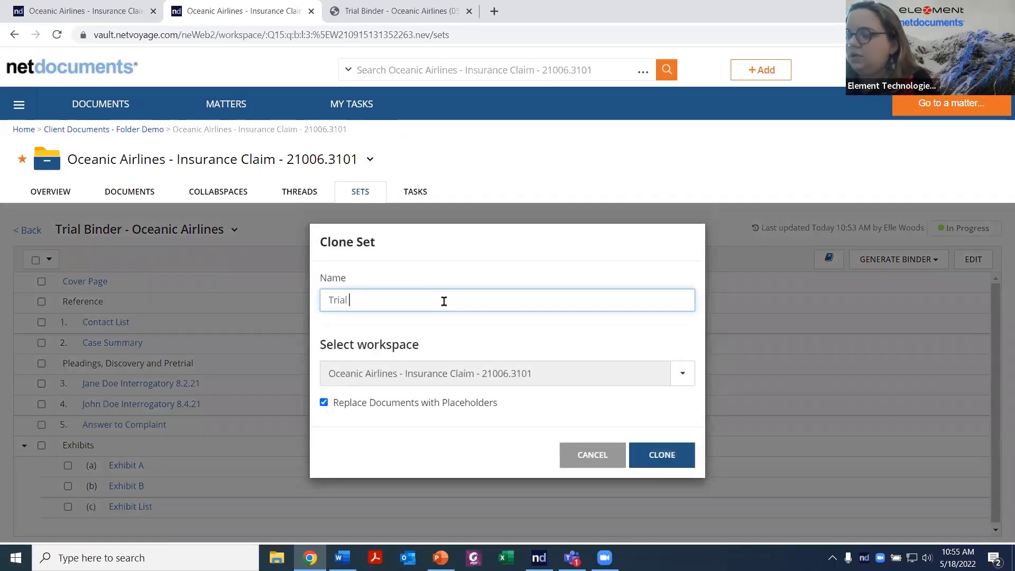
pyautogui.write(' Binder')
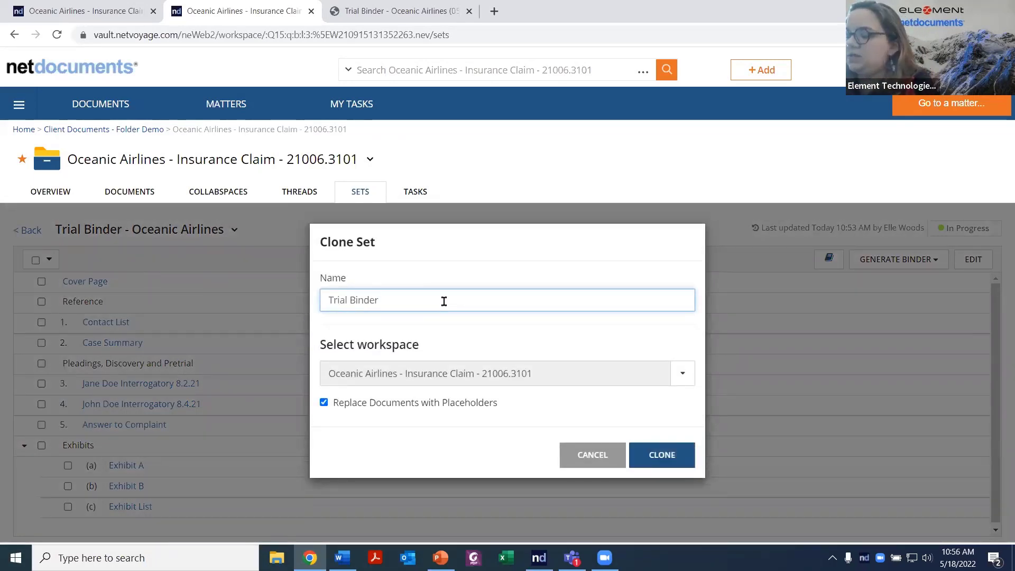
pyautogui.write(' -')
pyautogui.click(682, 373)
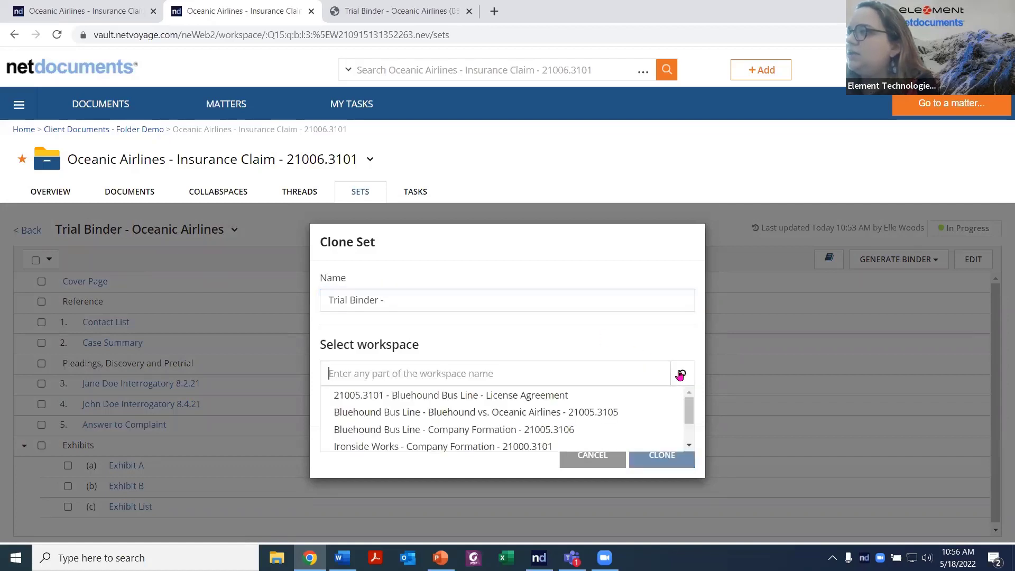
pyautogui.click(428, 429)
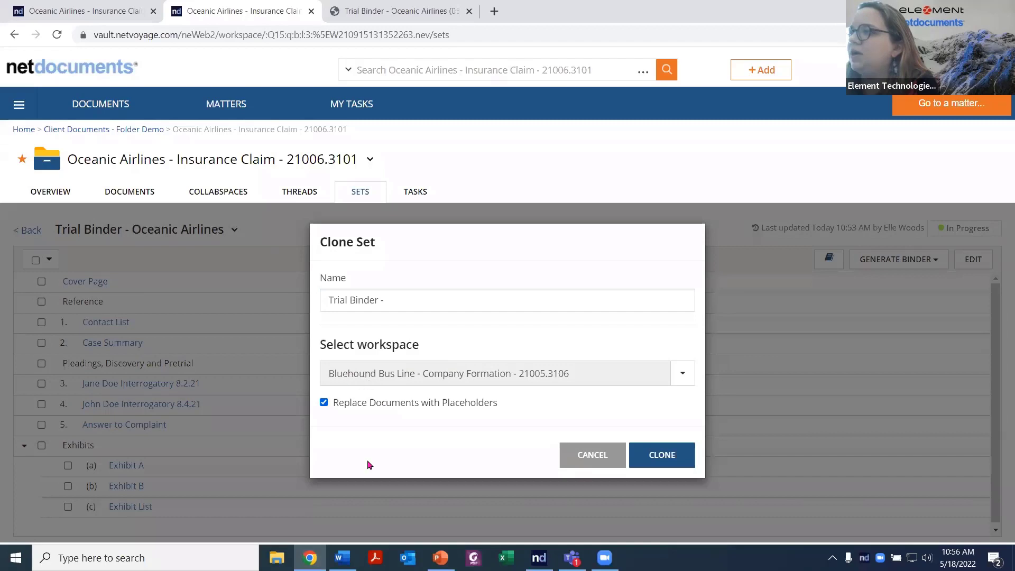
# Step: Complete the name as "Trial Binder - Bluehound (Webinar)", clone the set with documents replaced by placeholders, and go to the target workspace's sets
pyautogui.click(408, 290)
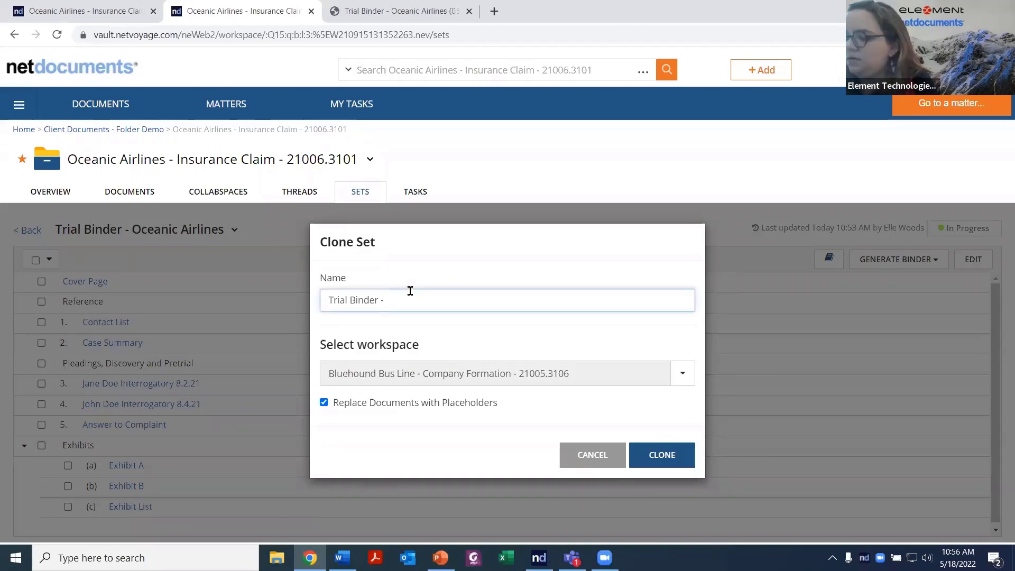
pyautogui.write('Bluehound')
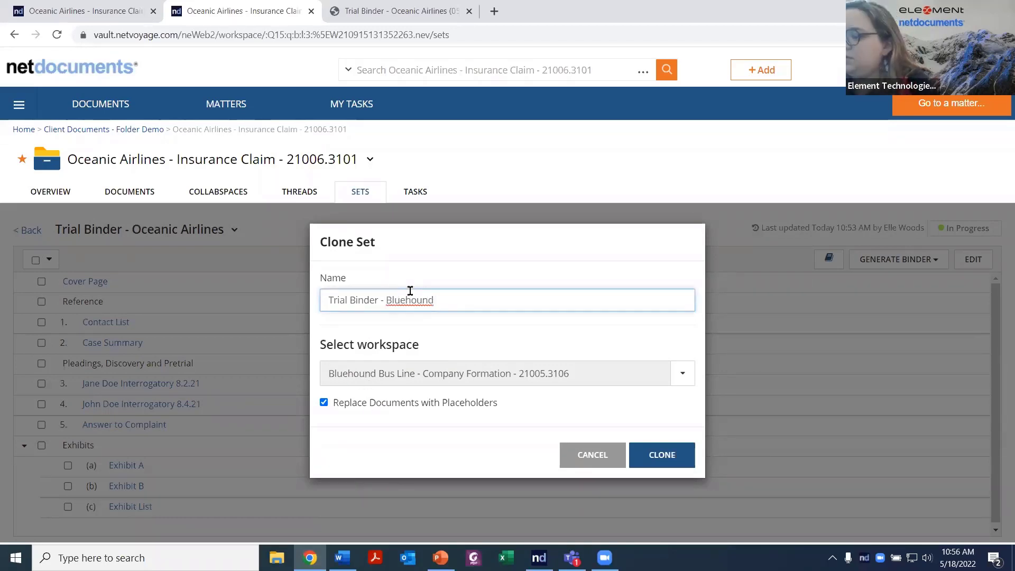
pyautogui.write(' (Webinar')
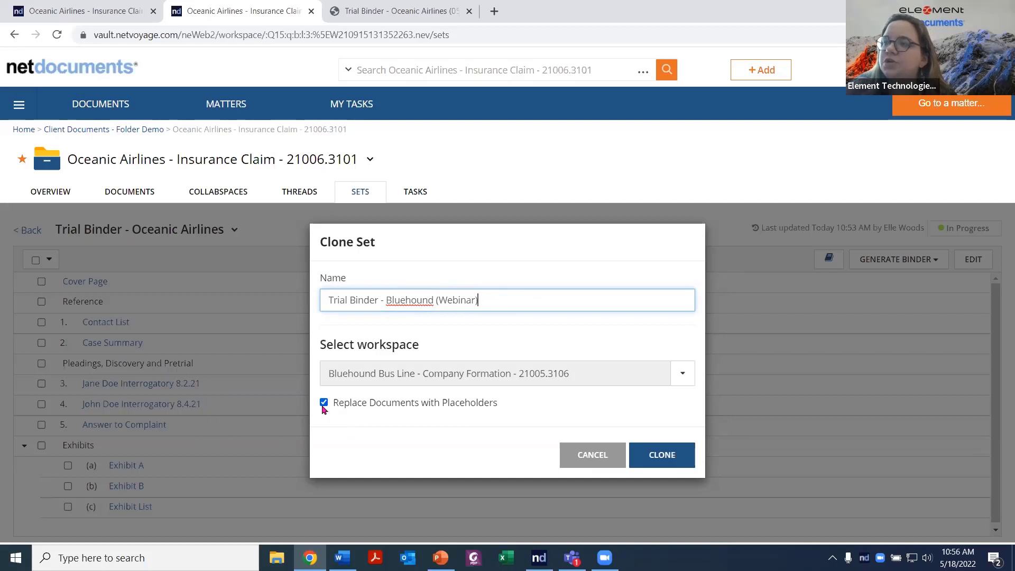
pyautogui.click(674, 454)
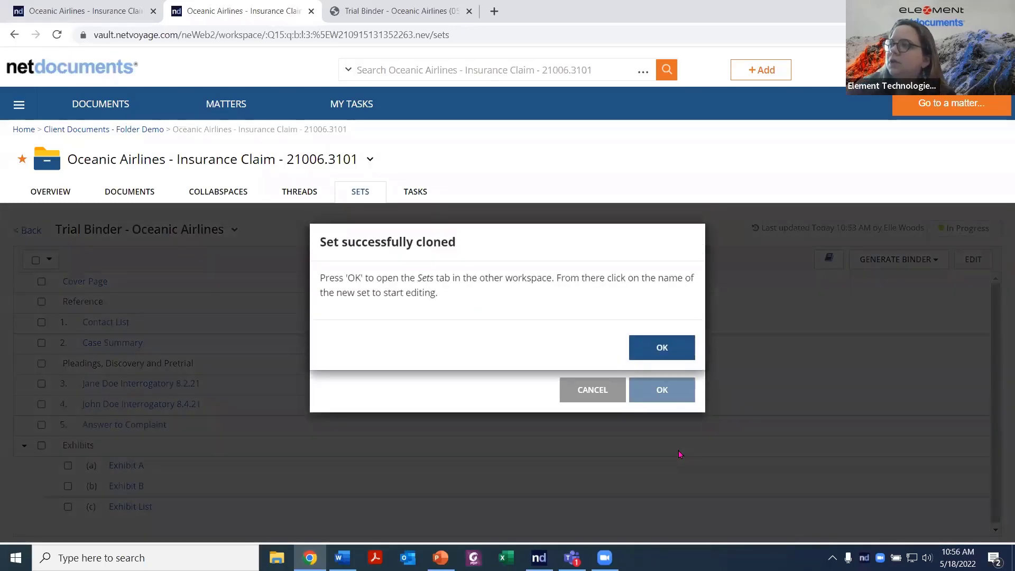
pyautogui.click(651, 353)
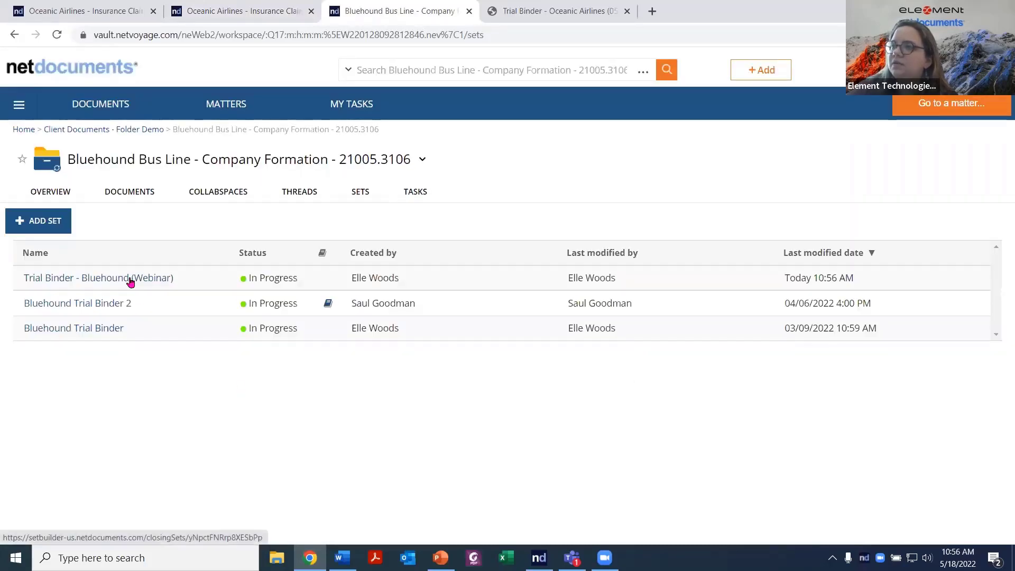
# Step: Open the Trial Binder - Bluehound (Webinar) set for editing and check the options for the Cover Page placeholder
pyautogui.click(131, 282)
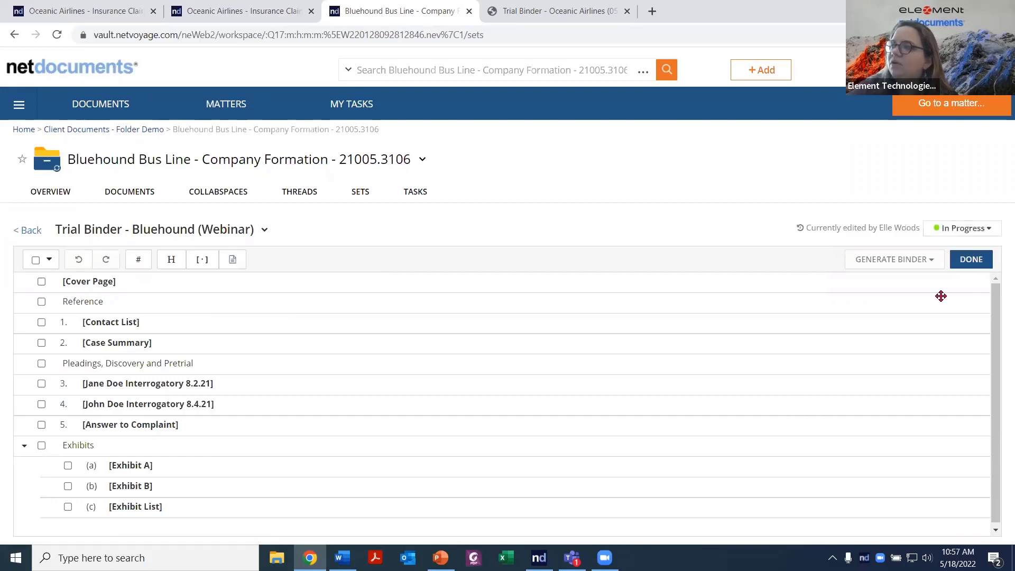
pyautogui.click(148, 284)
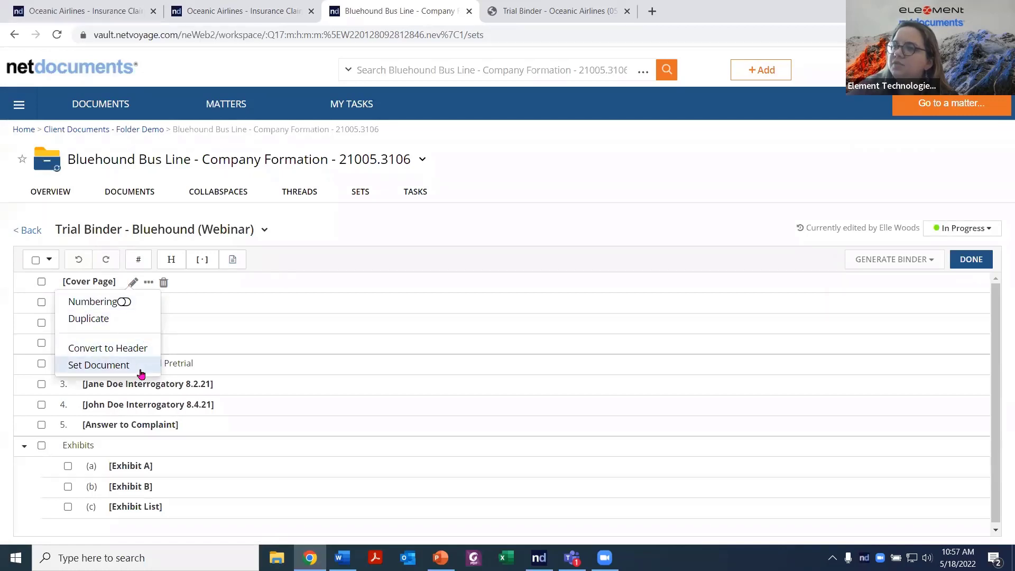
pyautogui.click(195, 509)
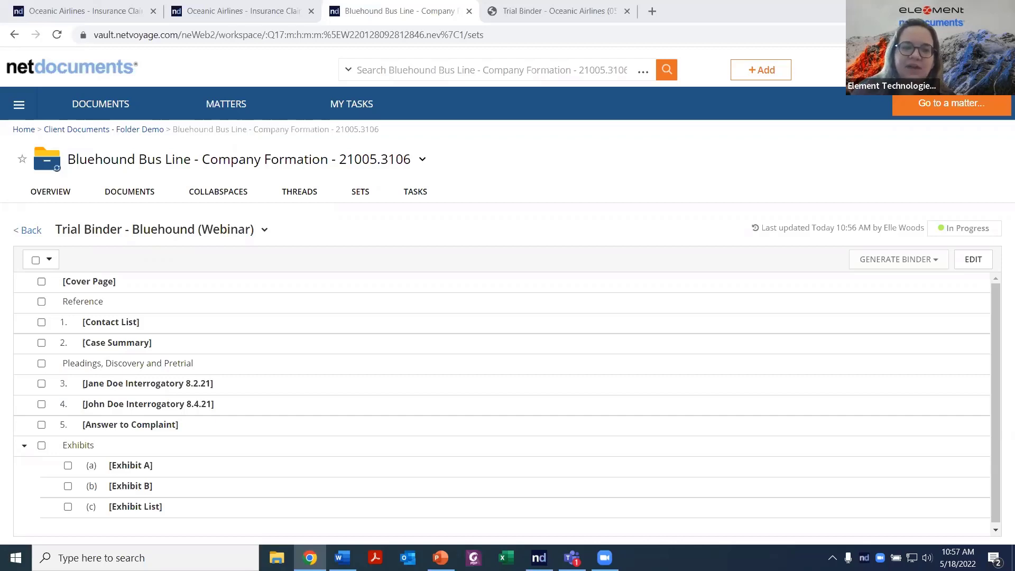
# Step: Return to the favorite Oceanic Airlines - Insurance Claim workspace from the home page and reopen its Trial Binder - Oceanic Airlines set
pyautogui.click(88, 103)
pyautogui.moveTo(66, 142)
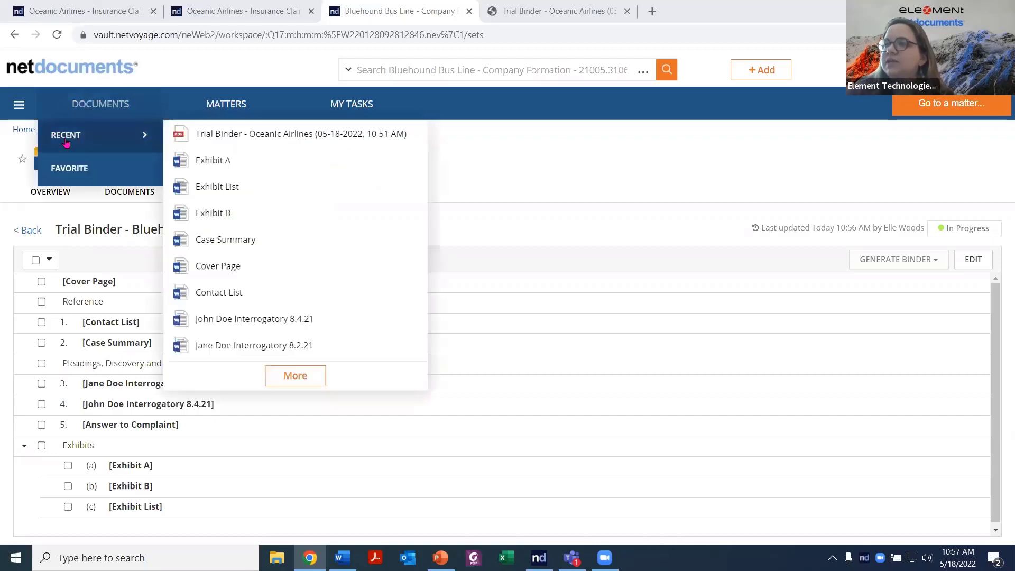
pyautogui.click(48, 60)
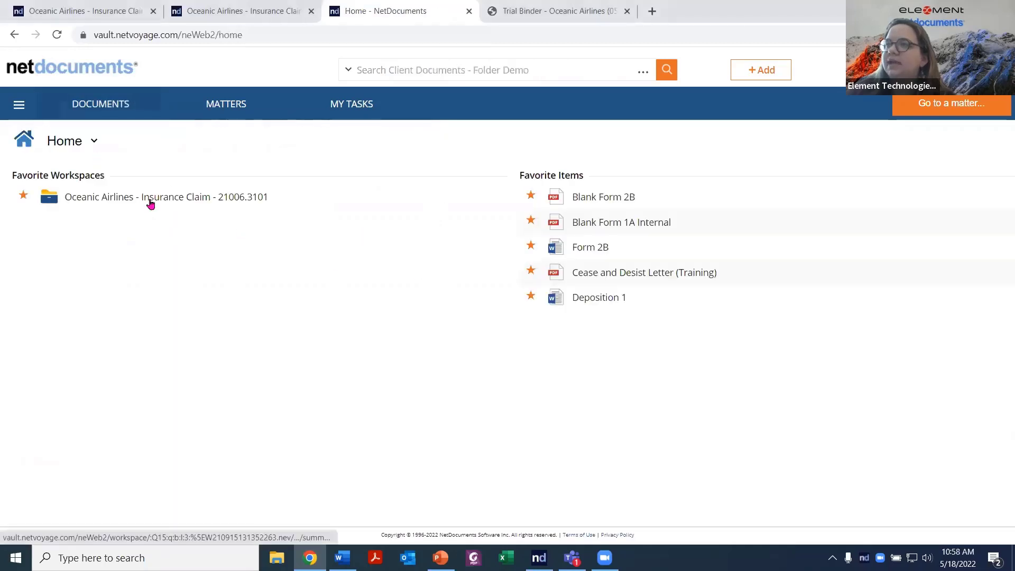
pyautogui.click(150, 204)
pyautogui.click(360, 193)
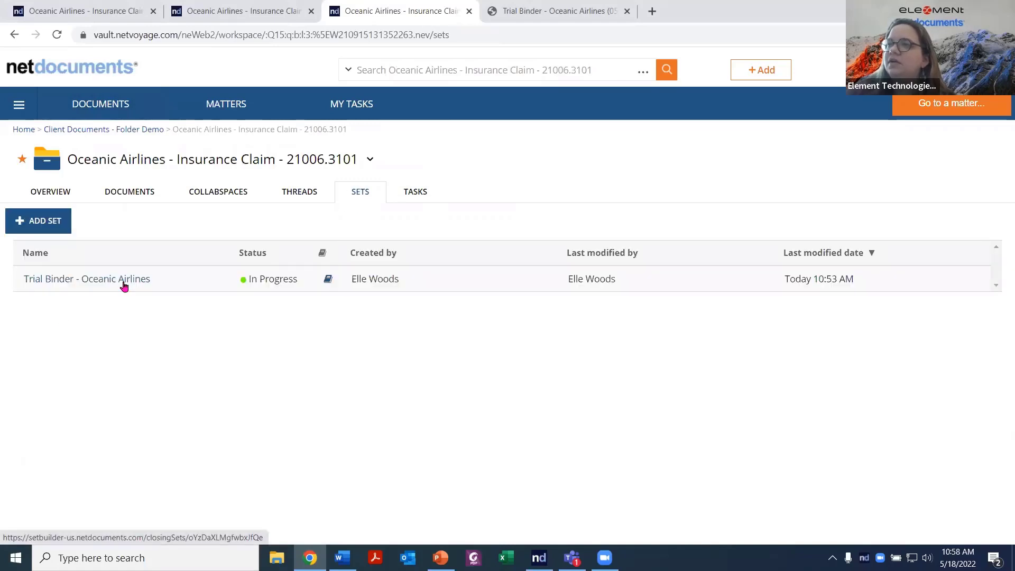
pyautogui.click(131, 281)
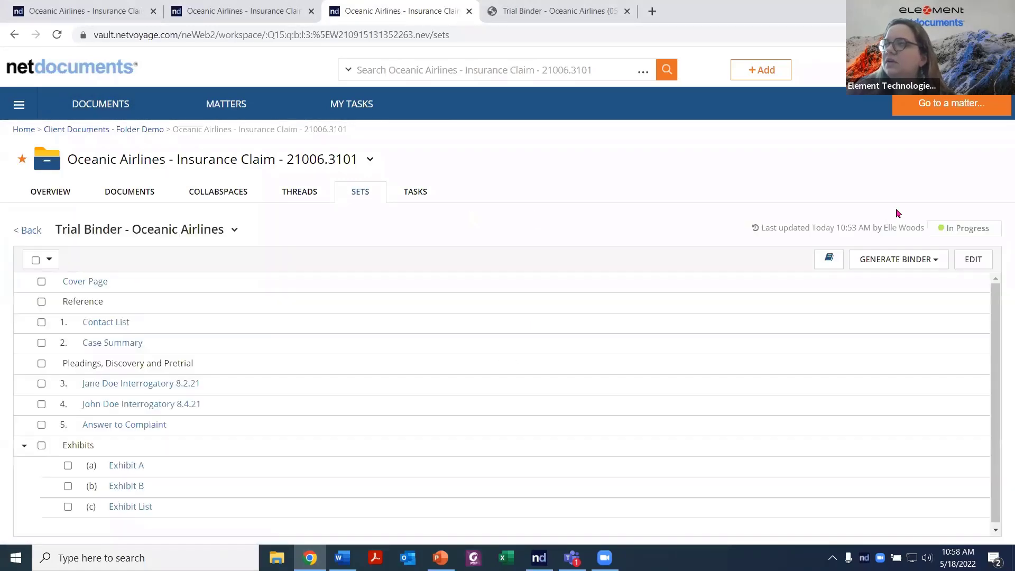
# Step: Generate a ZIP binder saved to the computer, with an Index file, index numbers for each item and the set structure preserved
pyautogui.click(914, 260)
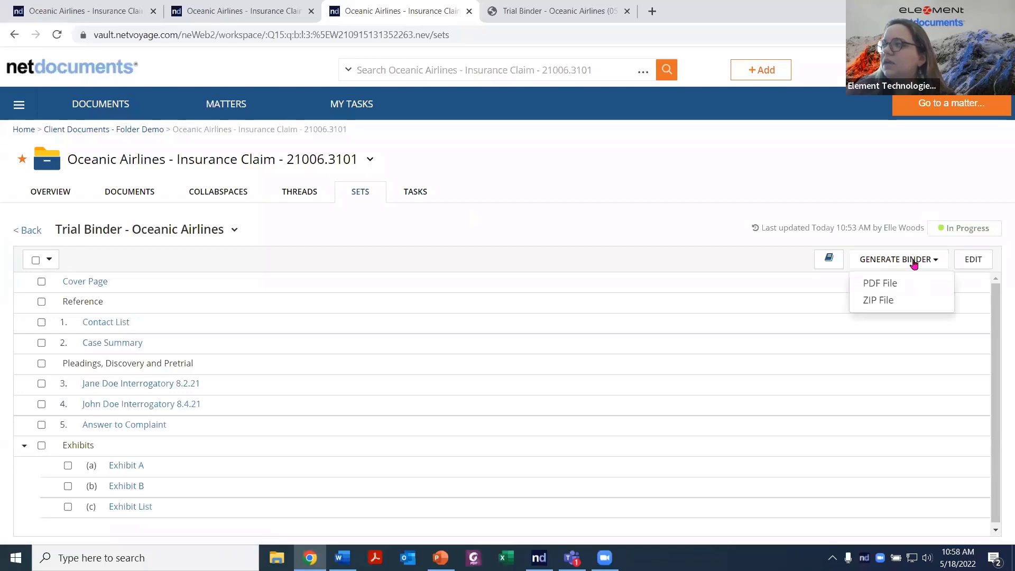
pyautogui.click(887, 302)
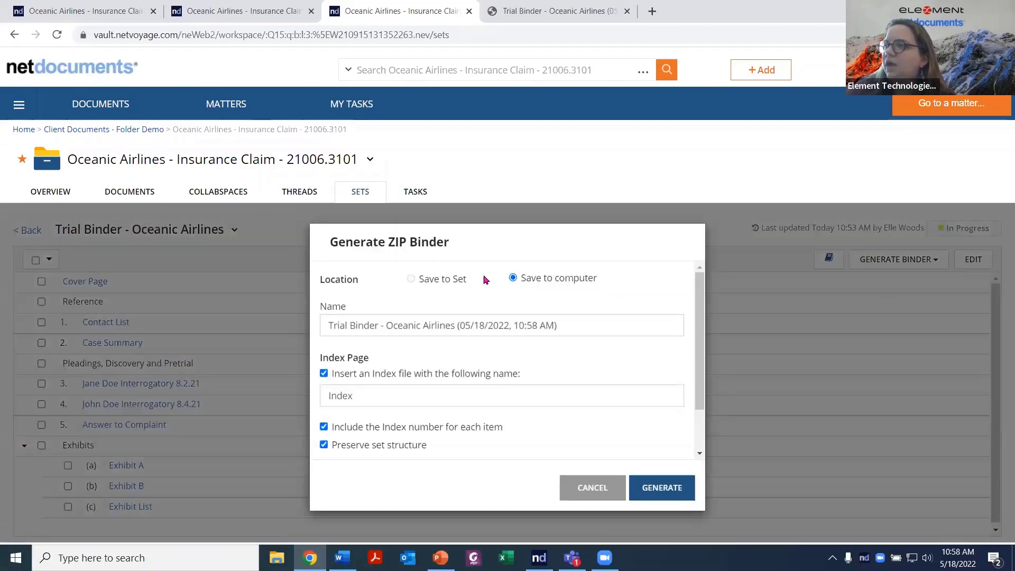
pyautogui.scroll(-1, 389, 410)
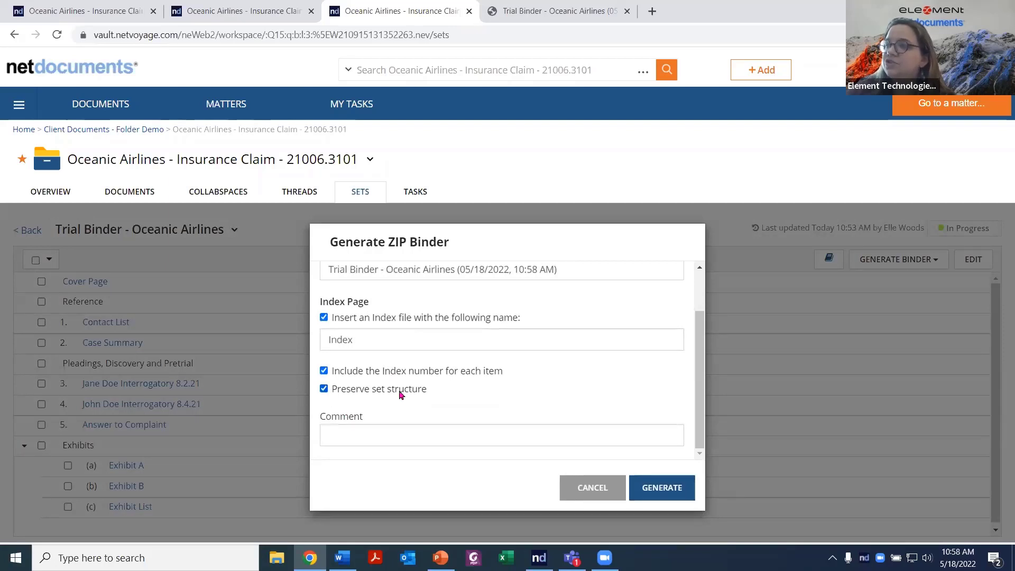
pyautogui.scroll(1, 370, 431)
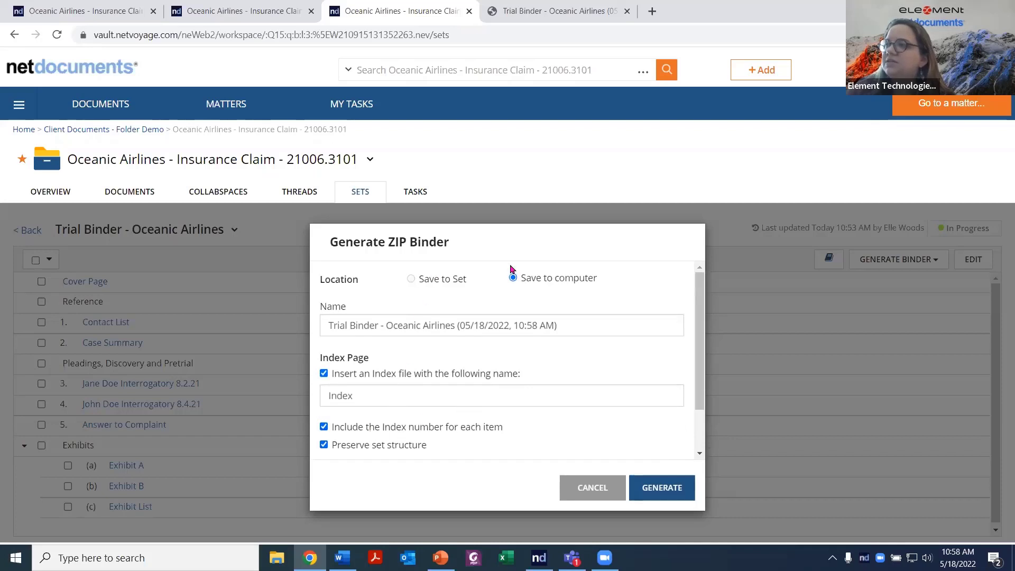
pyautogui.click(659, 492)
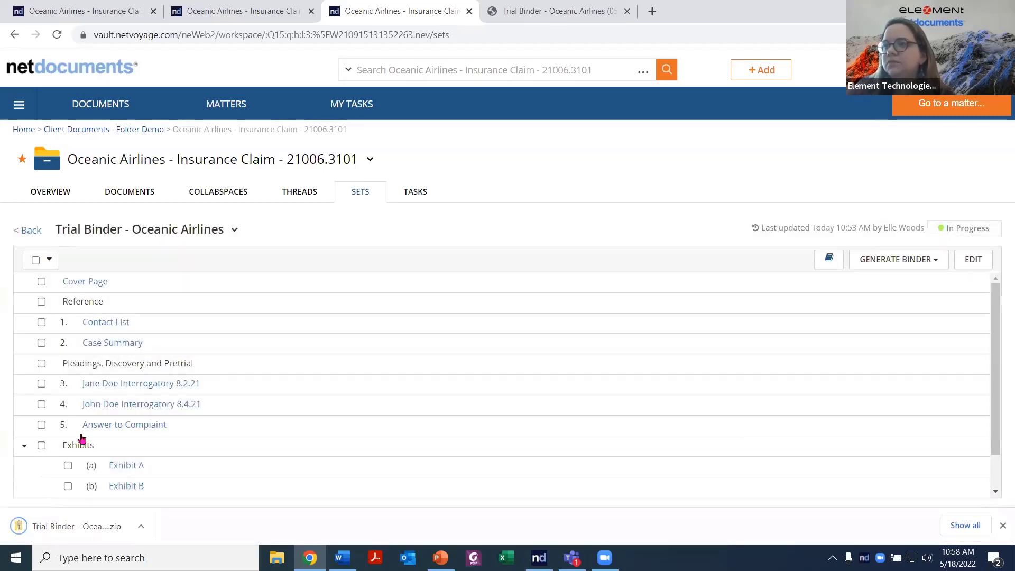
# Step: Open the downloaded ZIP binder in File Explorer, inspect its files and Exhibits folder, and close the window
pyautogui.click(69, 529)
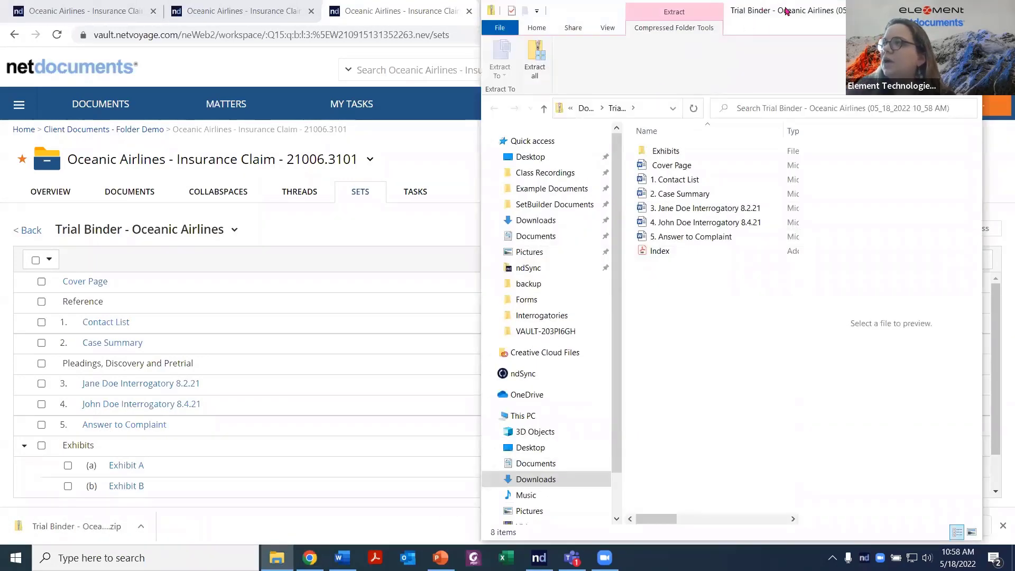
pyautogui.moveTo(780, 12); pyautogui.dragTo(580, 14)
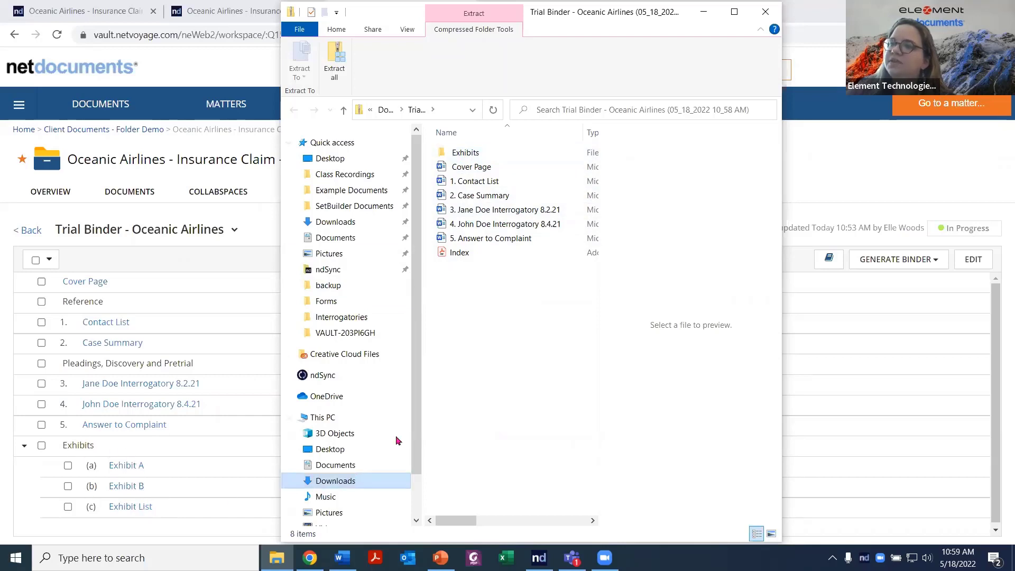
pyautogui.doubleClick(482, 154)
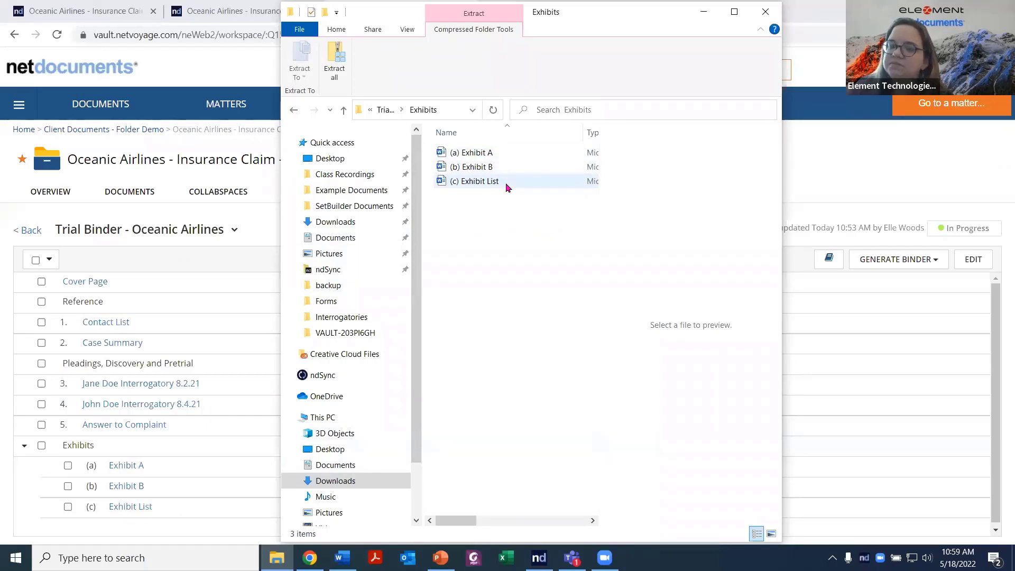
pyautogui.click(772, 14)
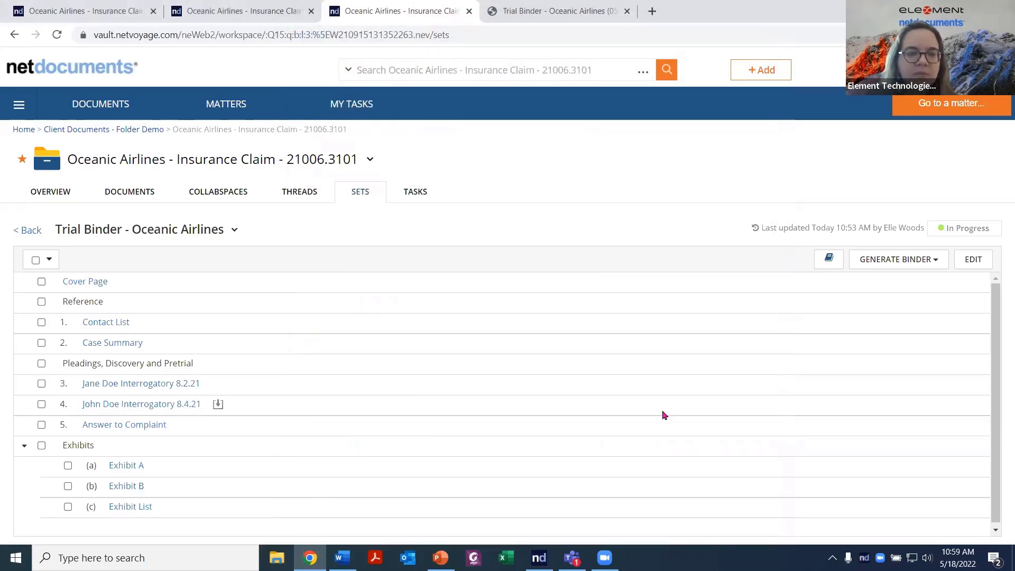
# Step: In the workspace's documents, expand the Sets folder and open the Trial Binder - Oceanic Airlines folder to review its contents
pyautogui.click(130, 193)
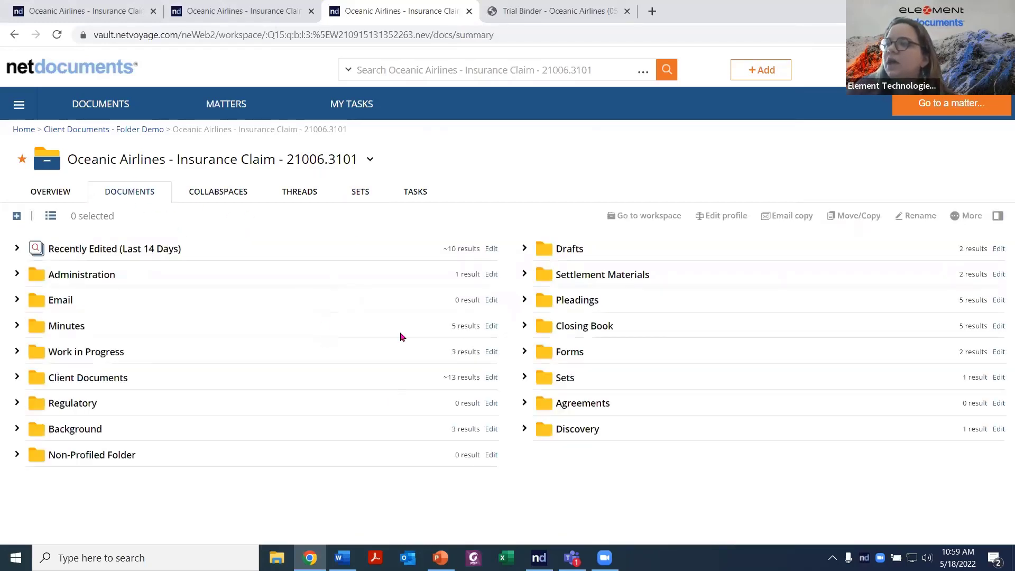
pyautogui.click(524, 378)
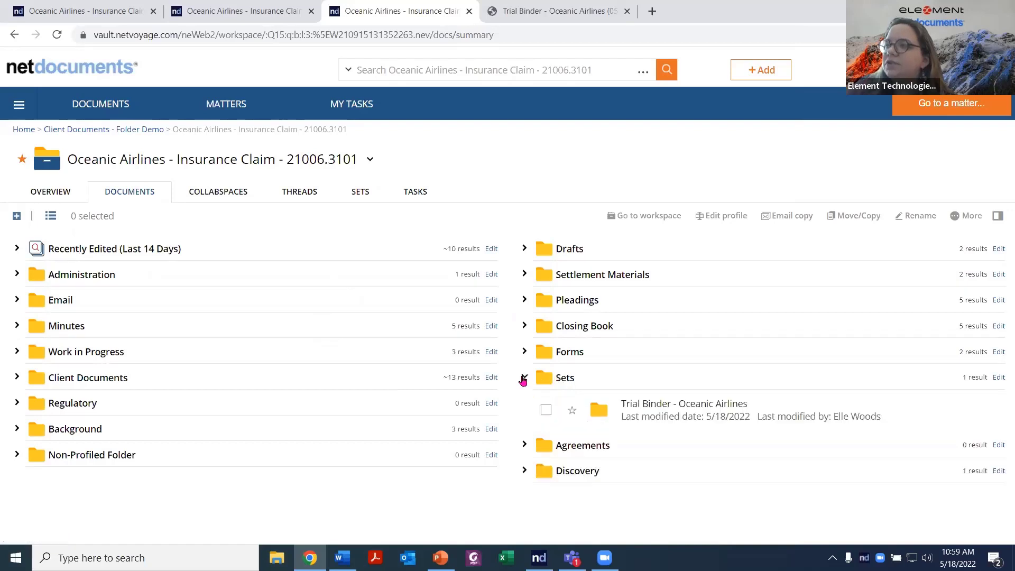
pyautogui.click(634, 404)
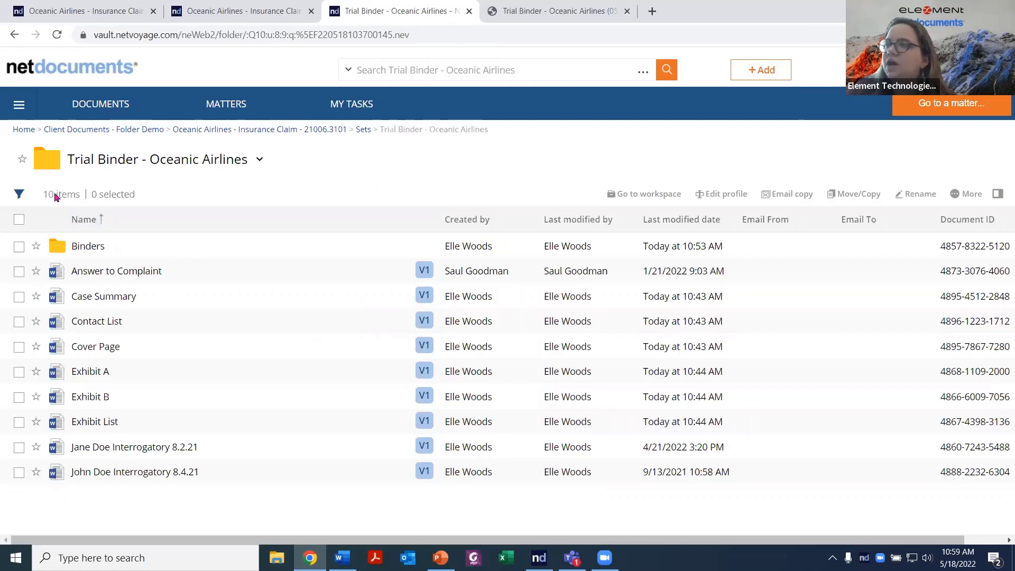
# Step: Return to the Oceanic Airlines workspace documents, show them as a list sorted by name, and look through to the interrogatory documents
pyautogui.click(226, 104)
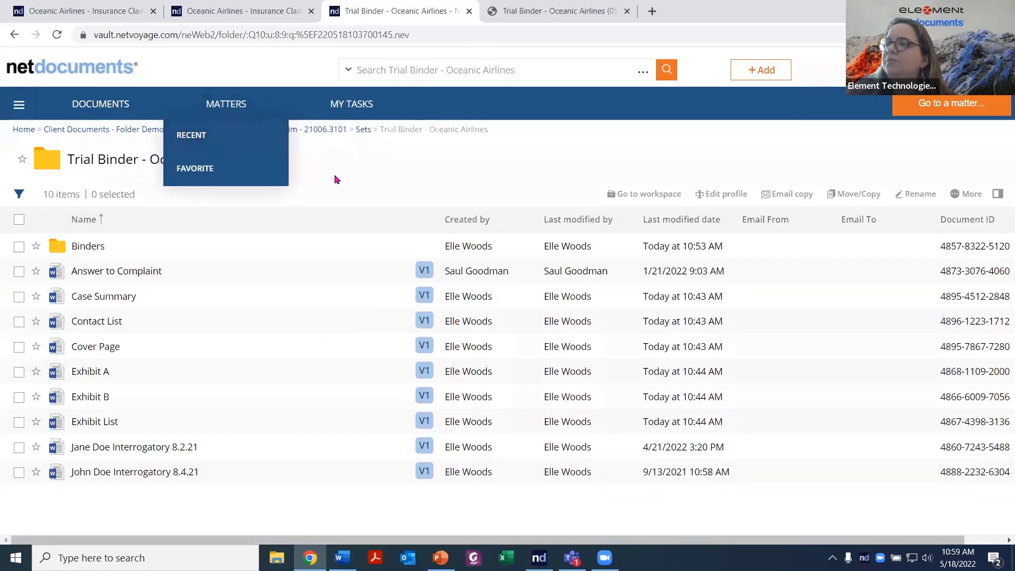
pyautogui.click(306, 131)
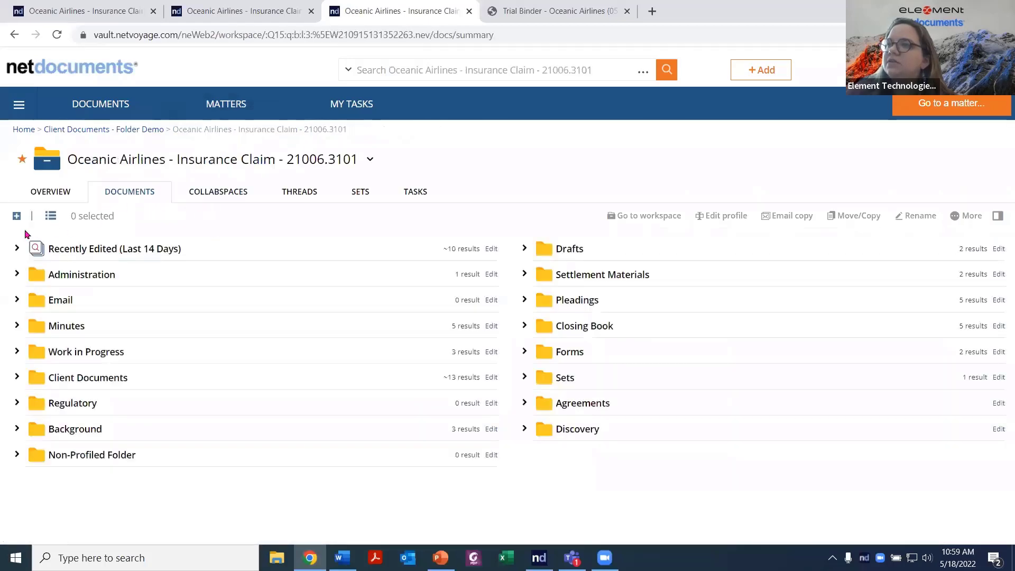
pyautogui.click(51, 216)
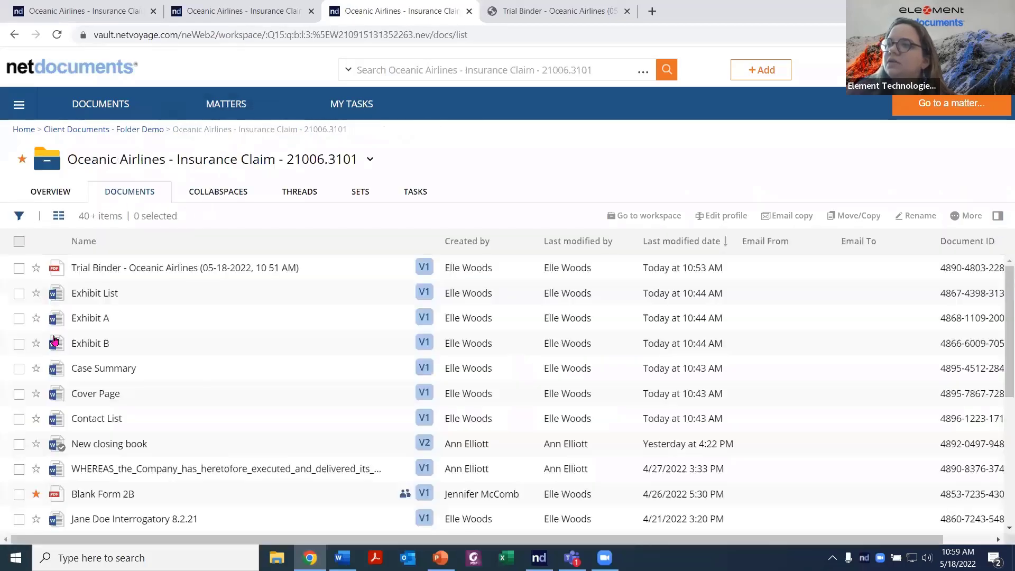
pyautogui.scroll(-3, 242, 329)
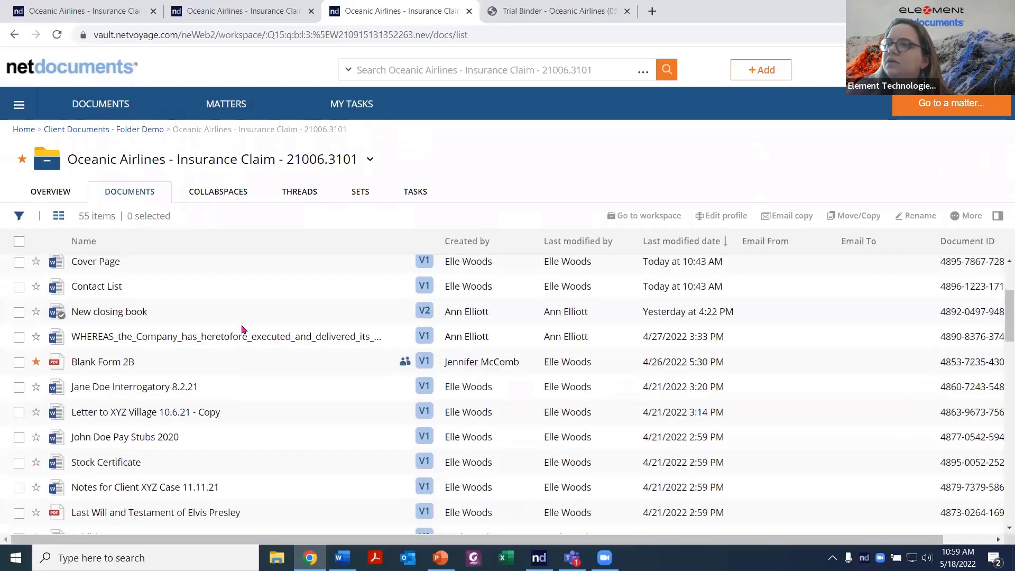
pyautogui.click(211, 240)
pyautogui.scroll(-5, 224, 351)
pyautogui.scroll(-7, 215, 370)
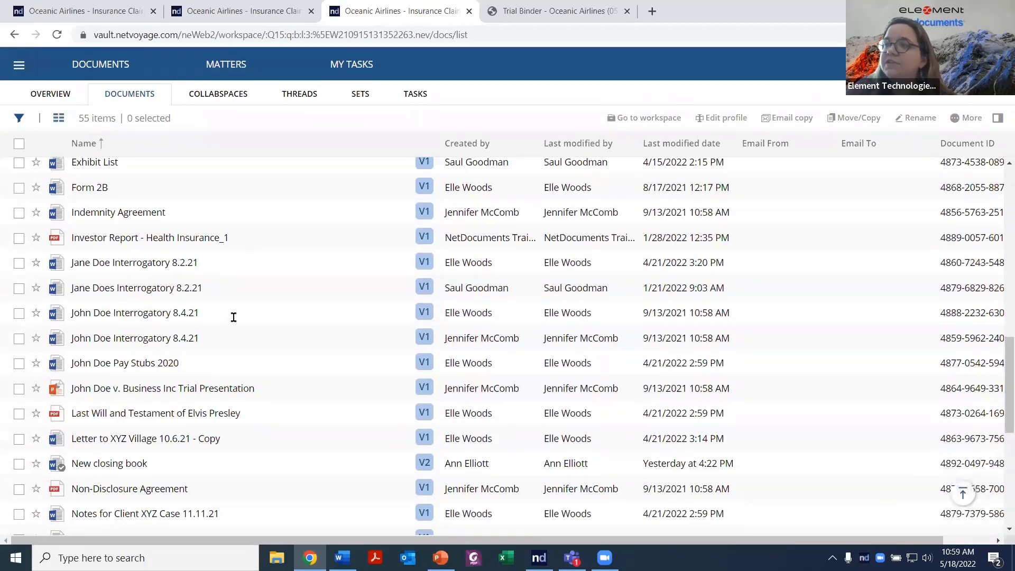
# Step: Leave the workspace's document list and return to the Trial Binder - Oceanic Airlines set in editing mode
pyautogui.scroll(1, 239, 303)
pyautogui.scroll(9, 239, 302)
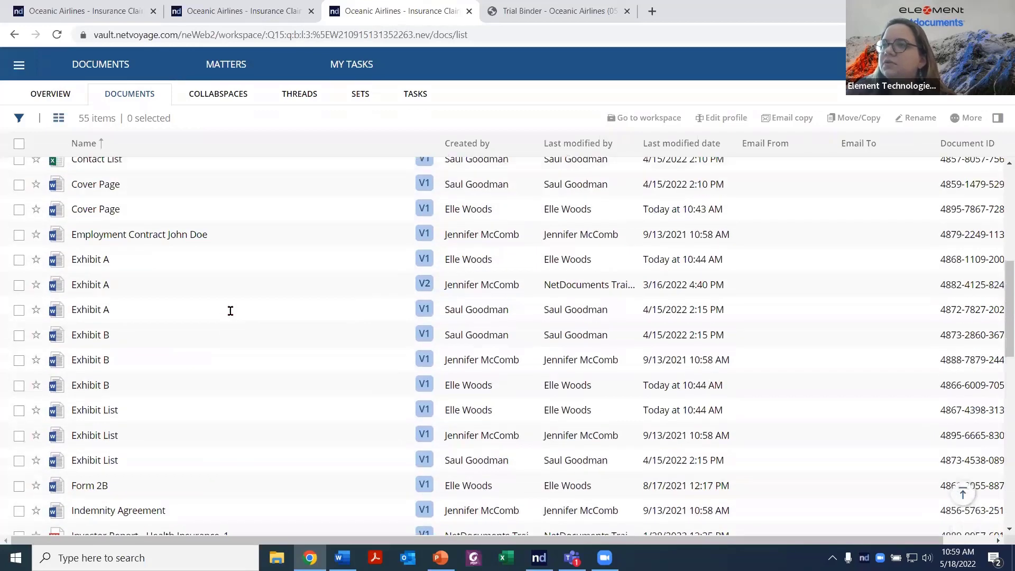
pyautogui.scroll(5, 229, 309)
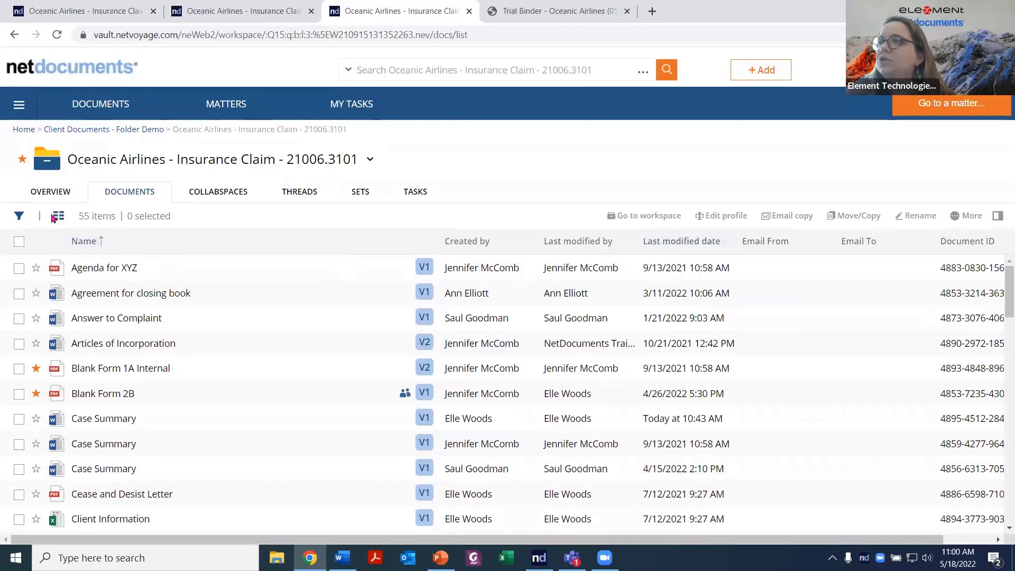
pyautogui.click(360, 193)
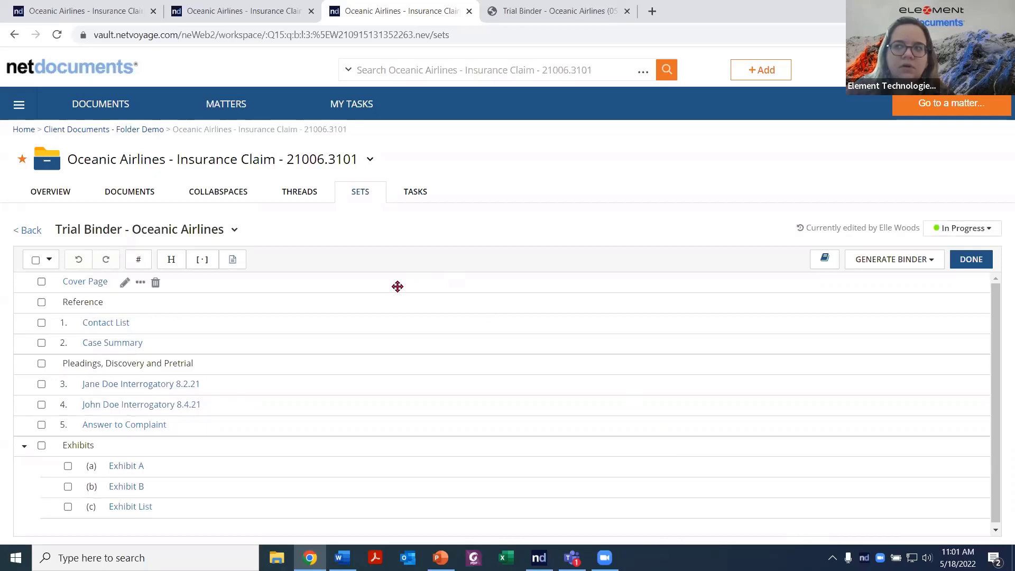
# Step: Add the Exhibits folder from the computer's SetBuilder Documents folder, containing Exhibit A, Exhibit B and Exhibit List, to the end of the set
pyautogui.click(233, 259)
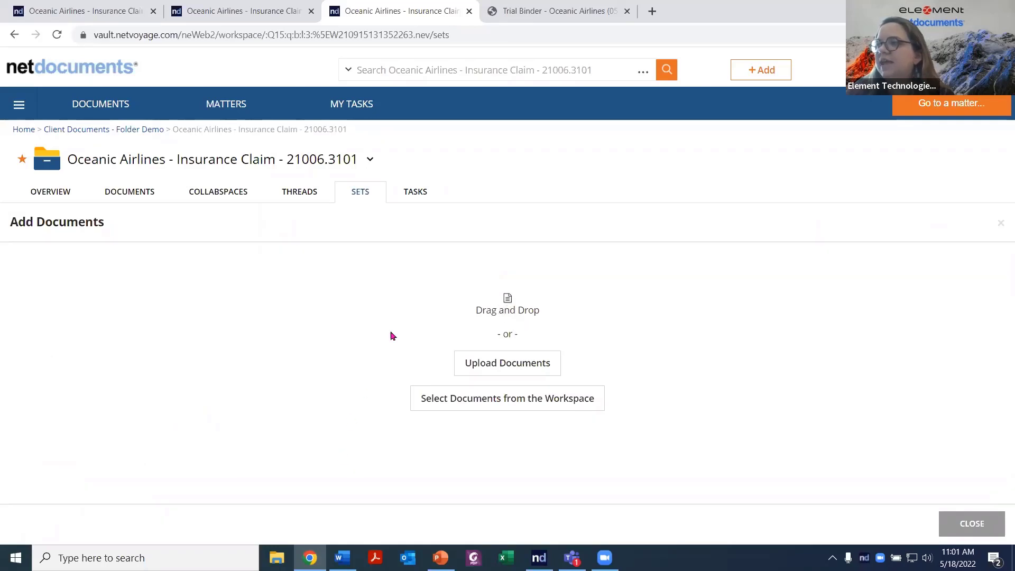
pyautogui.click(277, 557)
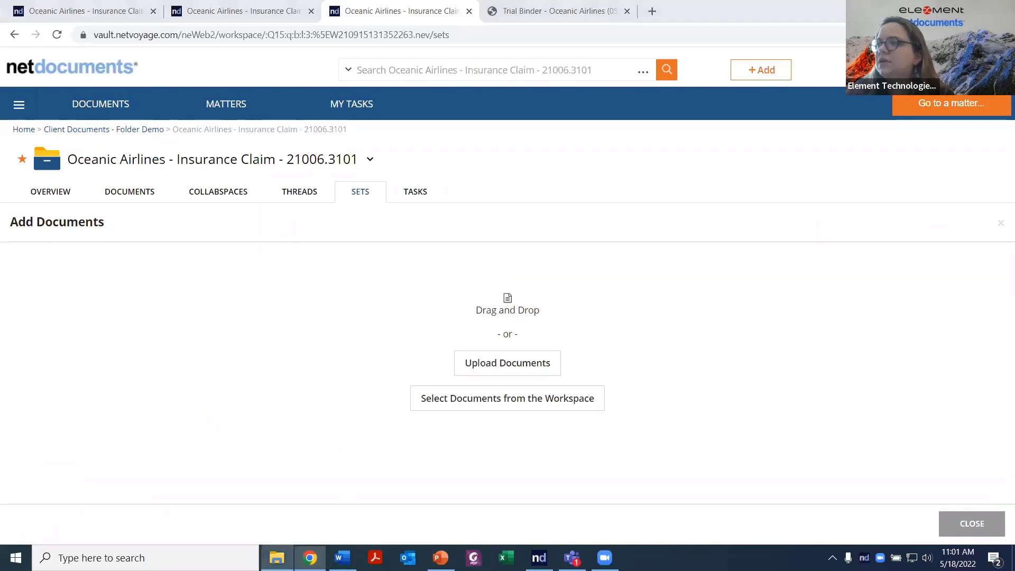
pyautogui.click(361, 210)
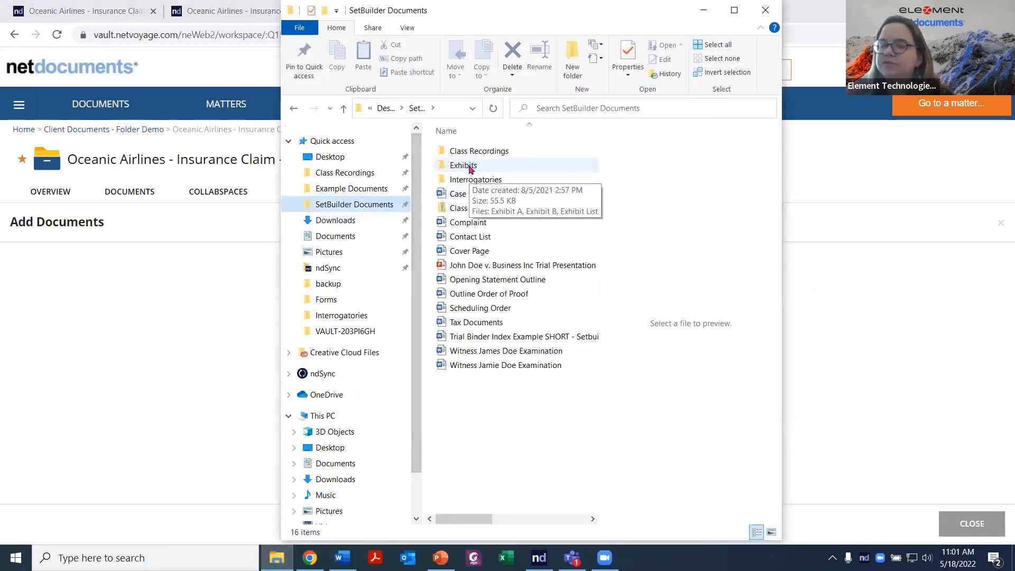
pyautogui.moveTo(469, 169); pyautogui.dragTo(156, 357)
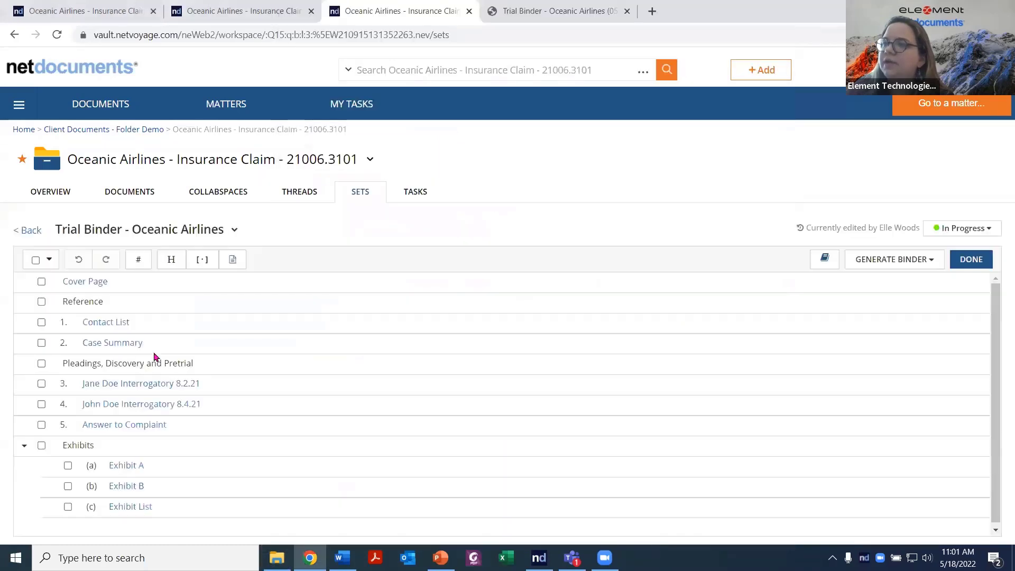
pyautogui.scroll(-2, 466, 438)
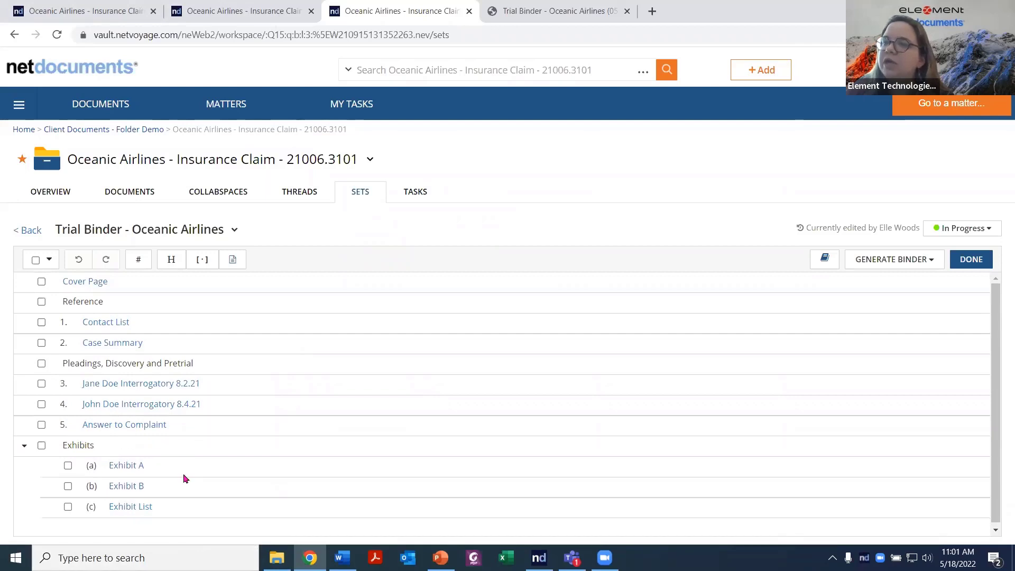
pyautogui.write('Exhibits [Exhibit A] [Exhibit B] [Exhibit List]')
pyautogui.scroll(-2, 205, 524)
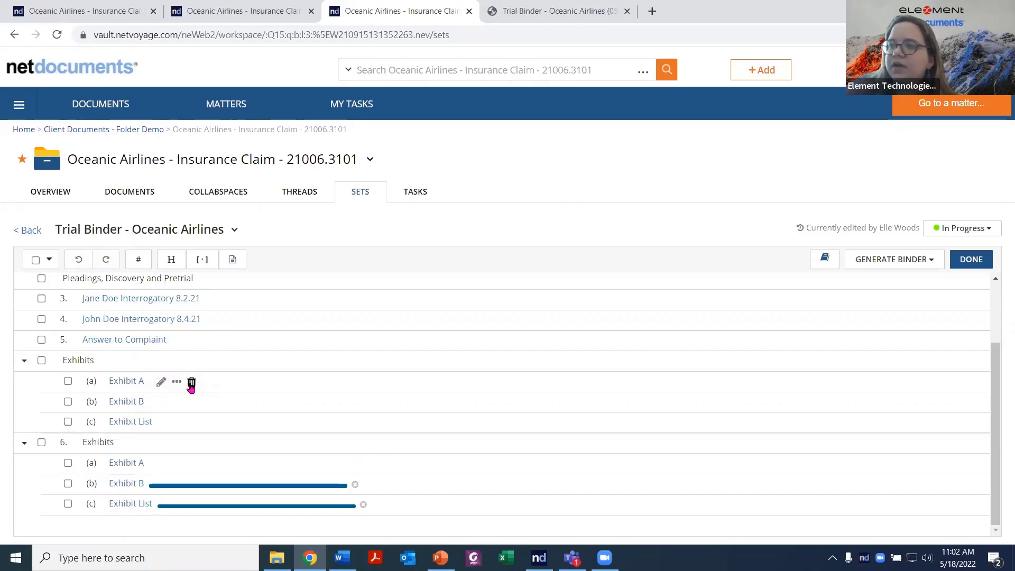
# Step: Reopen the set for editing and remove the 8.2.21 interrogatory, item 3, from it without deleting the document itself
pyautogui.scroll(2, 156, 431)
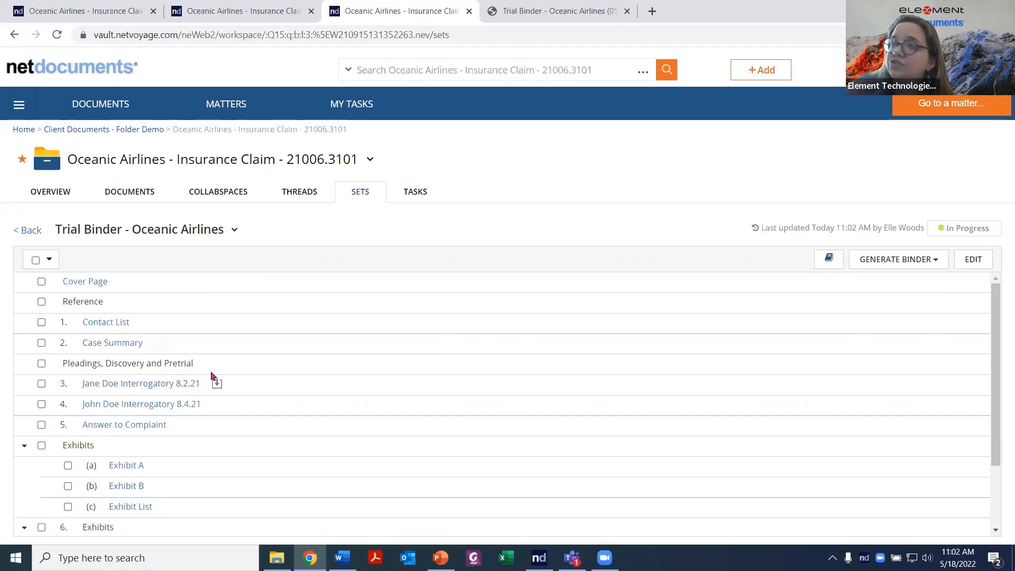
pyautogui.click(973, 259)
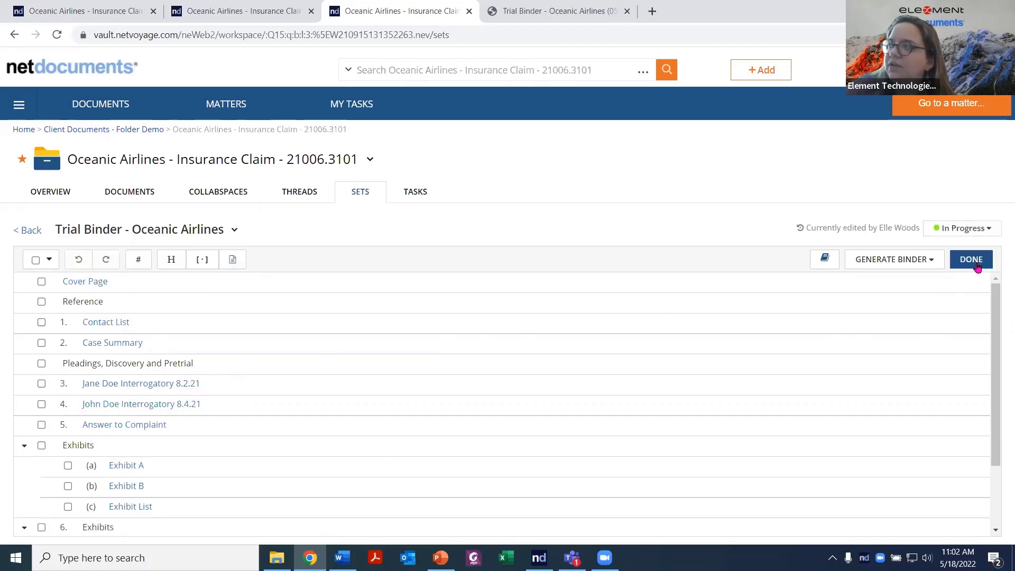
pyautogui.moveTo(246, 386)
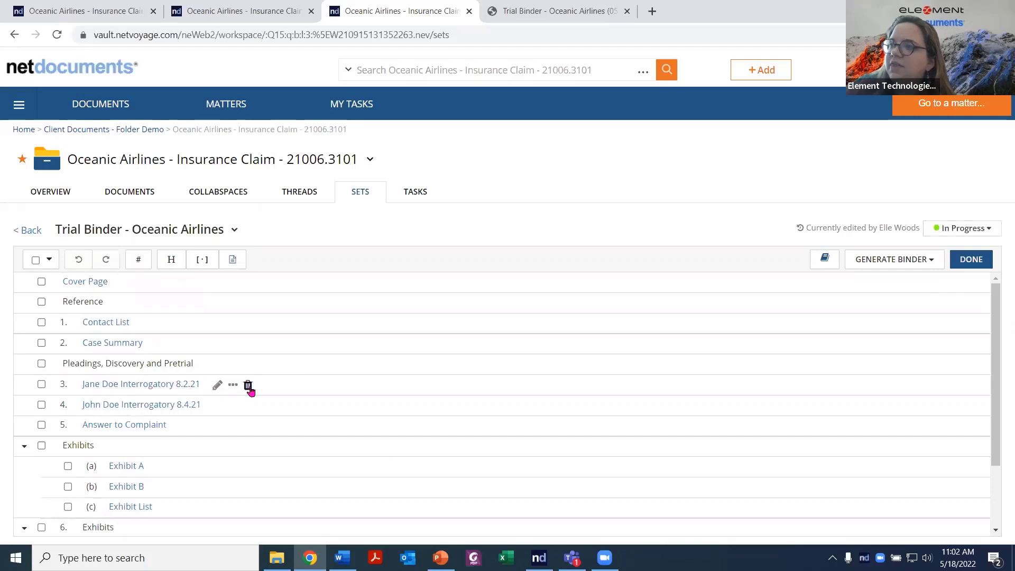
pyautogui.click(247, 385)
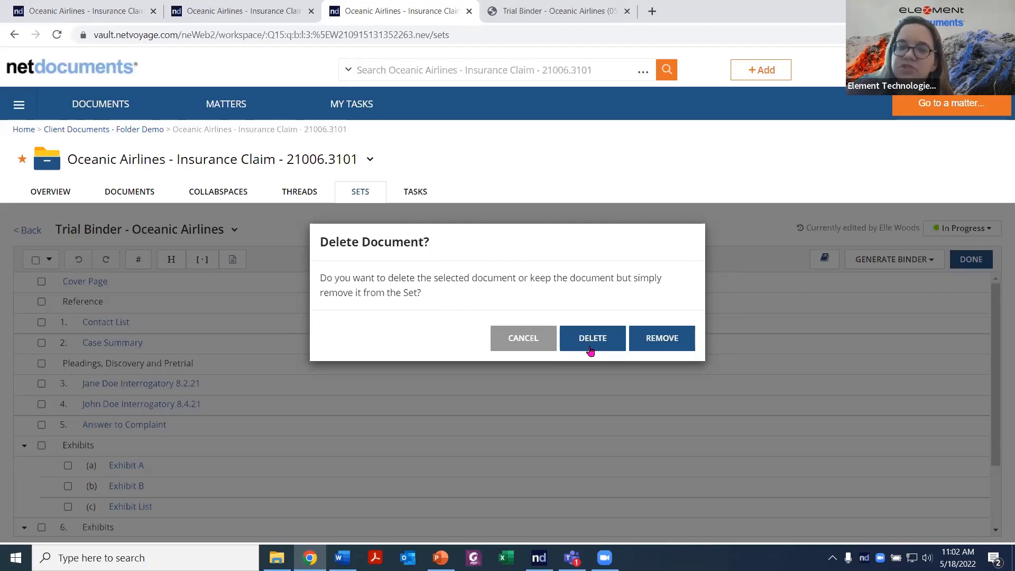
pyautogui.click(669, 347)
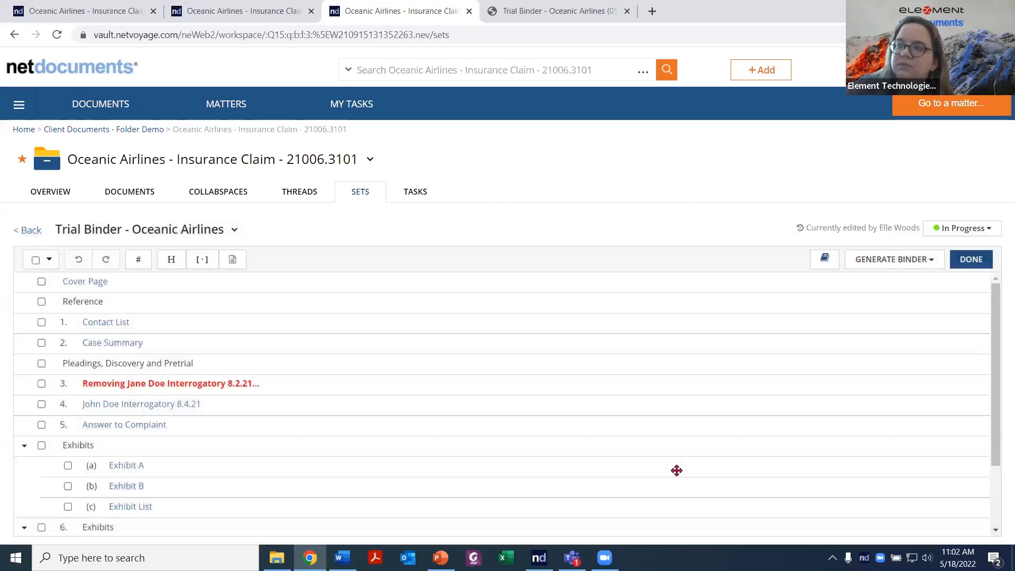